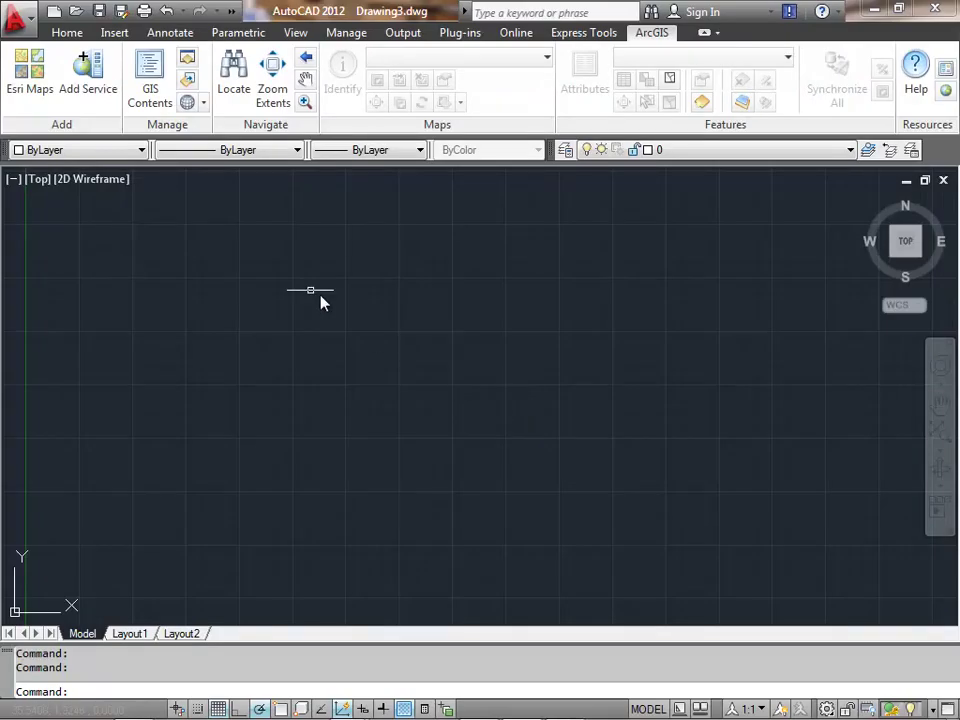
# - Add the World Imagery basemap, ignore the coordinate warning, and confirm WGS 1984 Web Mercator Auxiliary Sphere
pyautogui.click(39, 96)
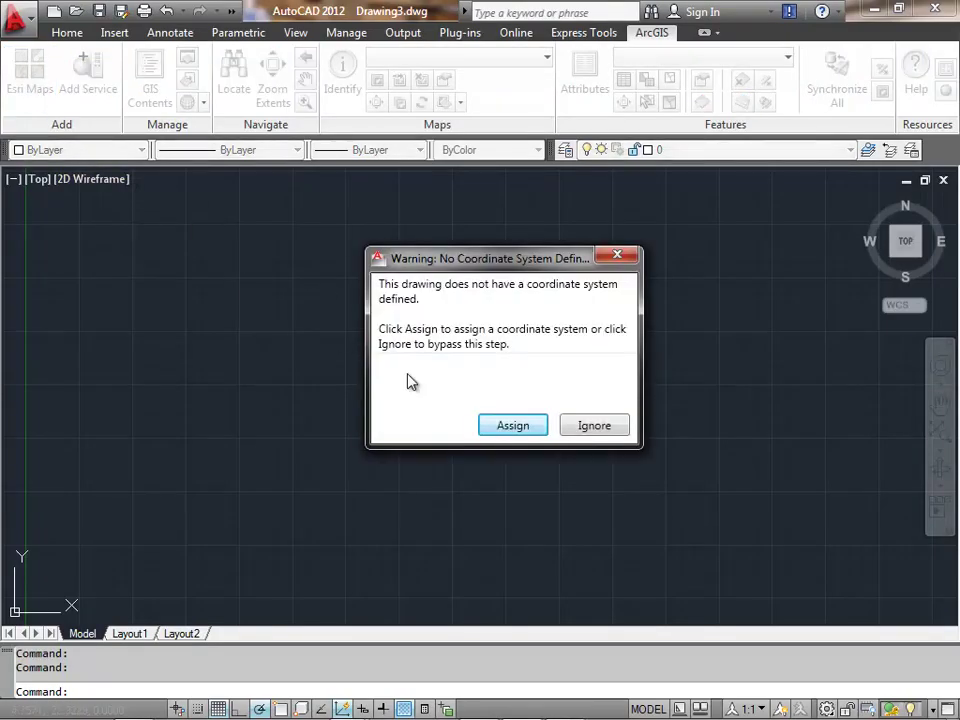
pyautogui.click(594, 426)
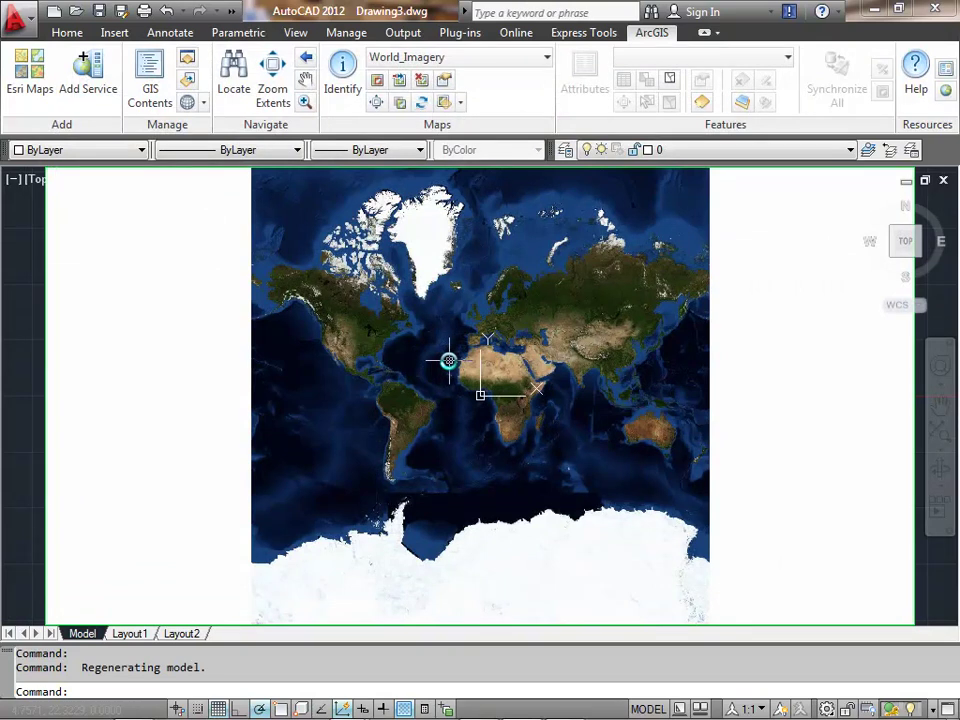
pyautogui.click(203, 102)
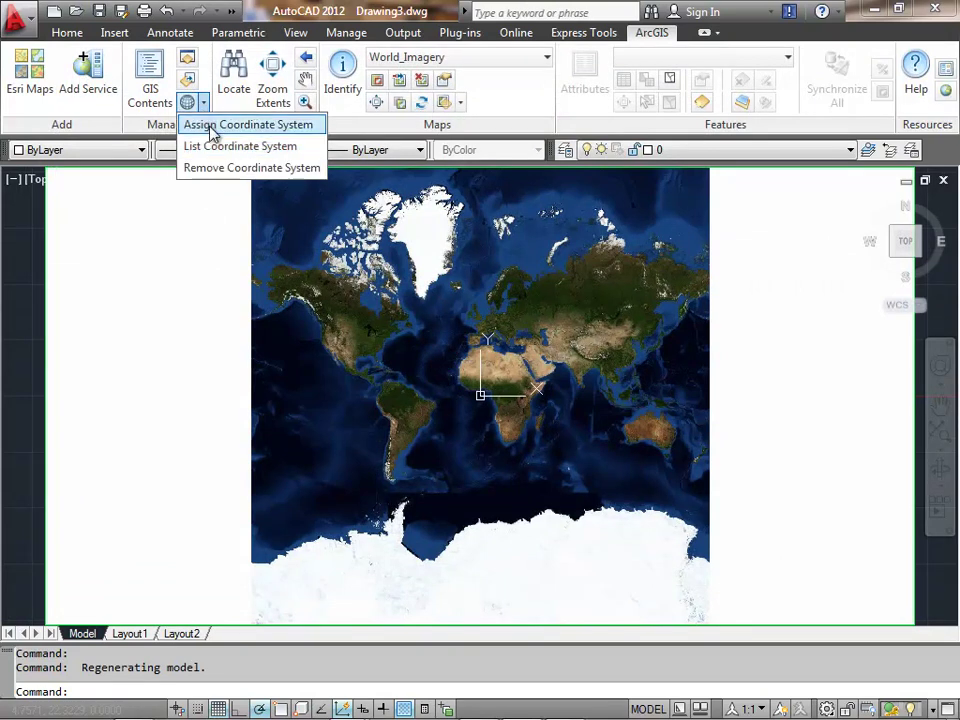
pyautogui.click(214, 146)
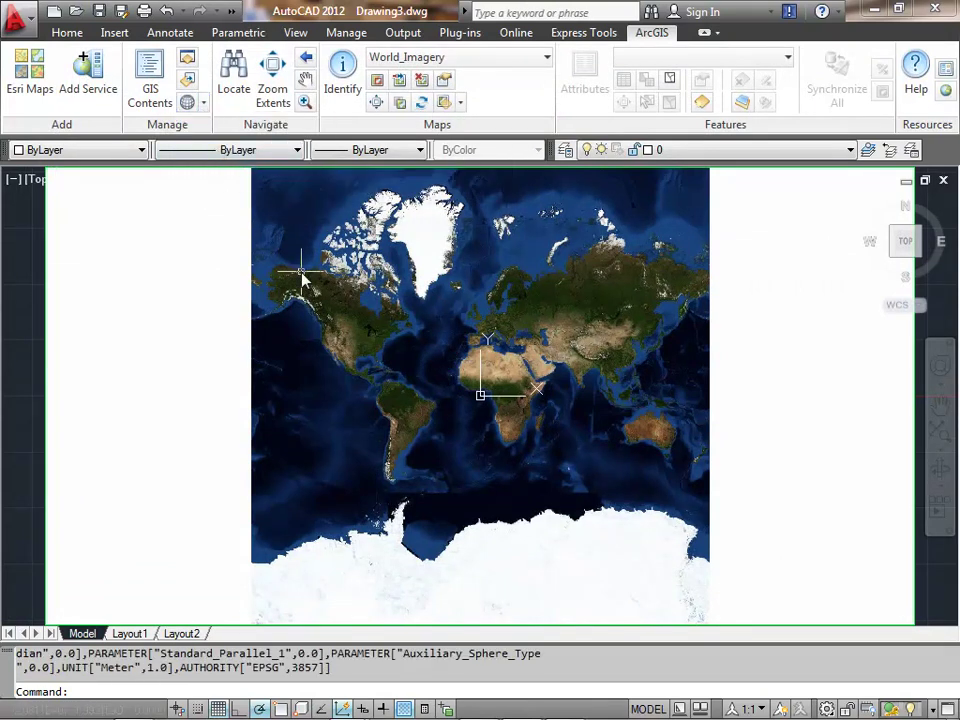
pyautogui.press('F2')
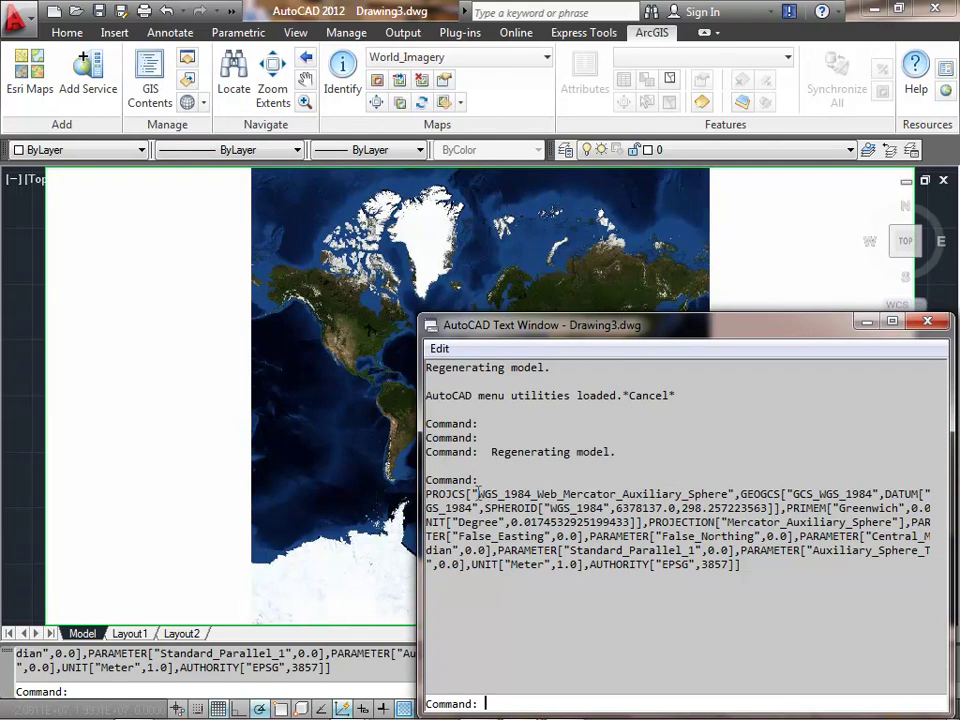
pyautogui.moveTo(478, 493); pyautogui.dragTo(730, 493)
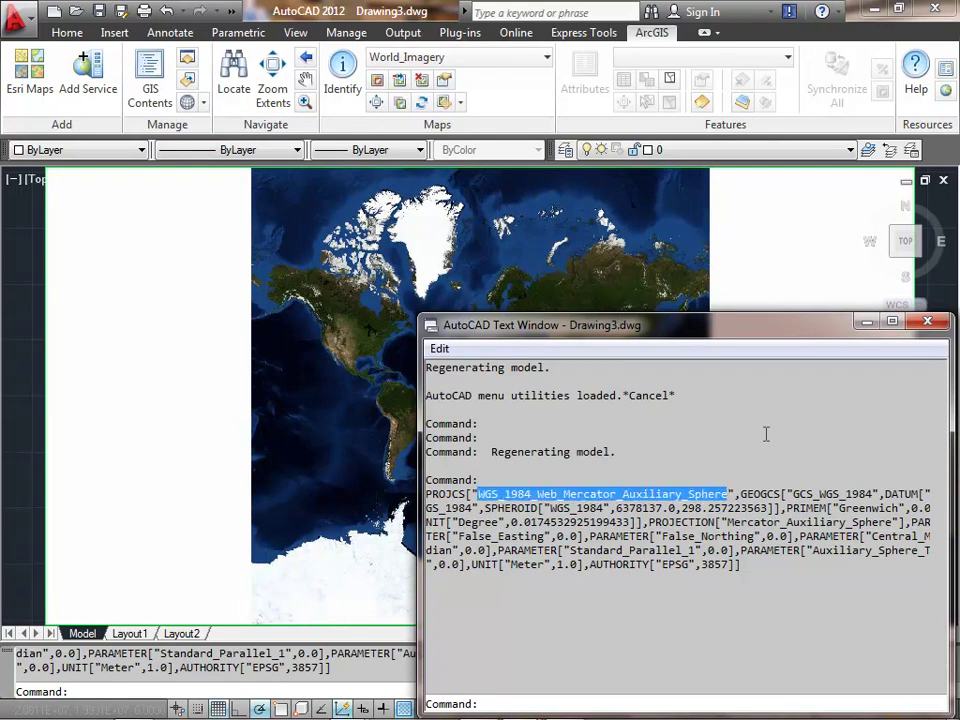
pyautogui.click(927, 321)
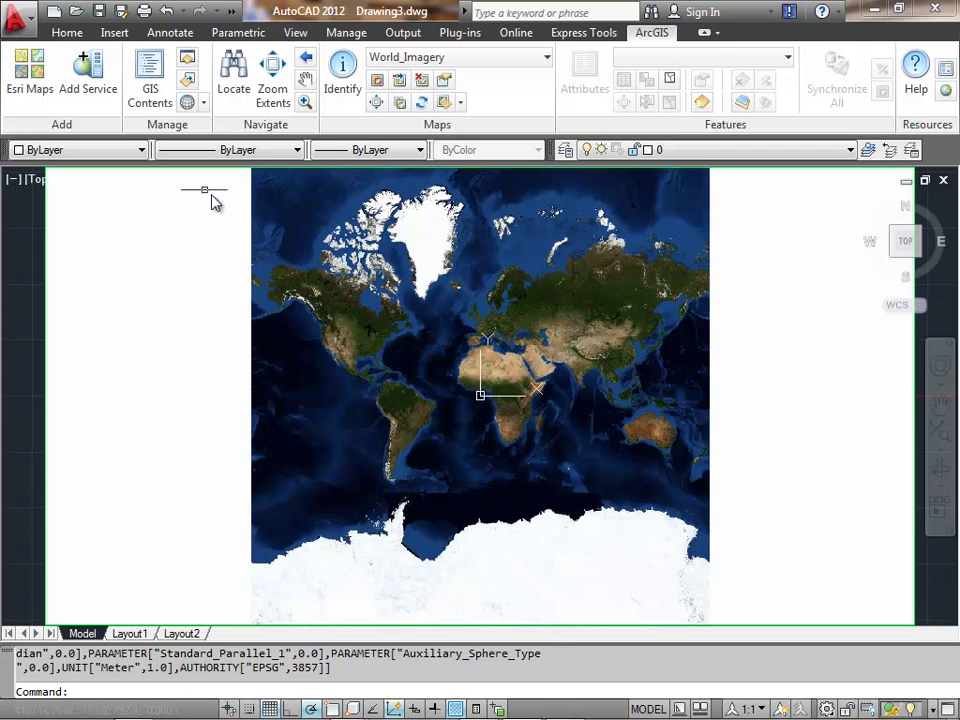
# - Add the World Topographic Map basemap and view both services in GIS Contents
pyautogui.click(30, 72)
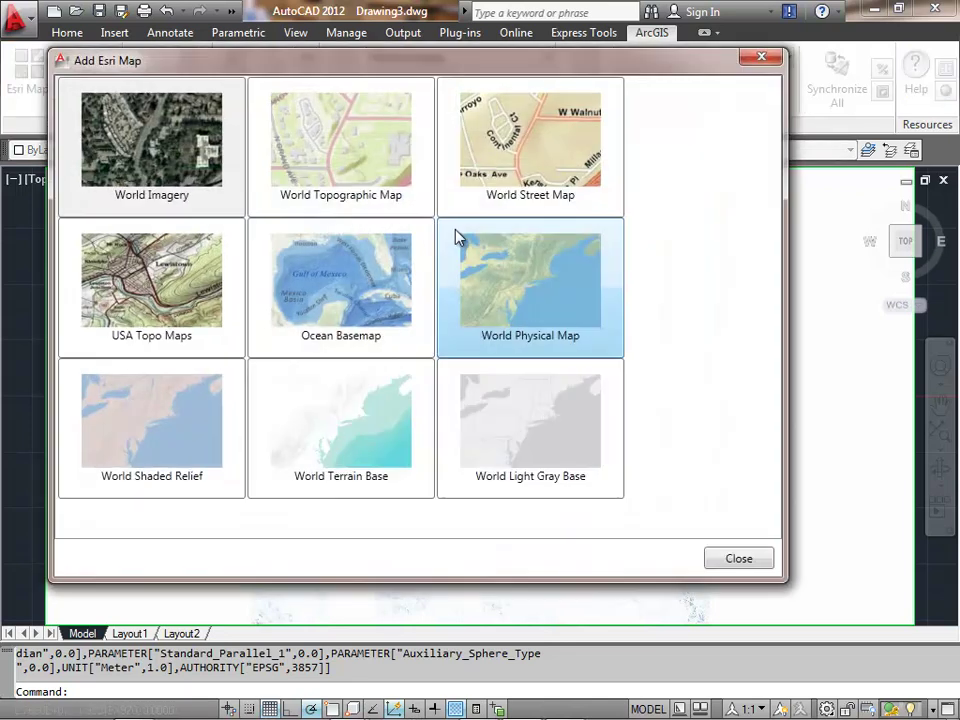
pyautogui.click(399, 173)
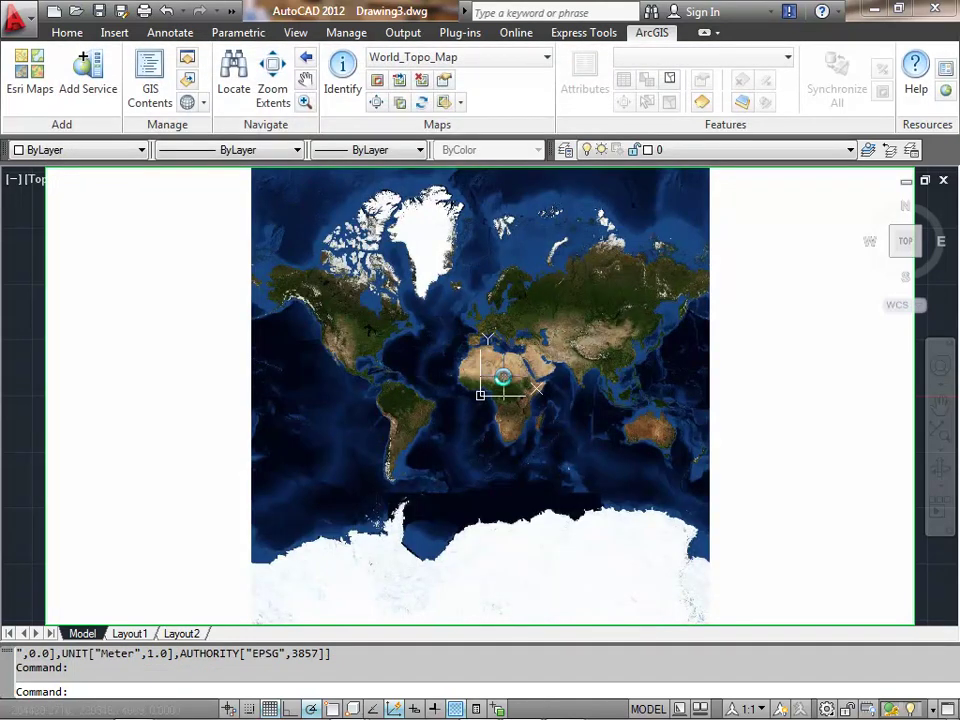
pyautogui.click(150, 80)
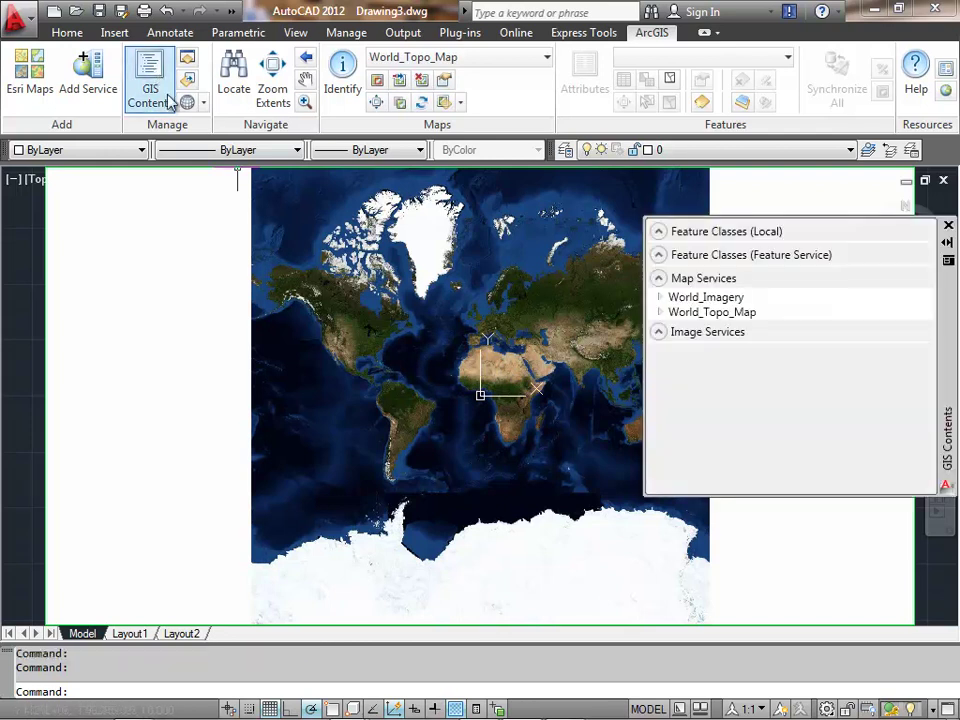
pyautogui.click(706, 299)
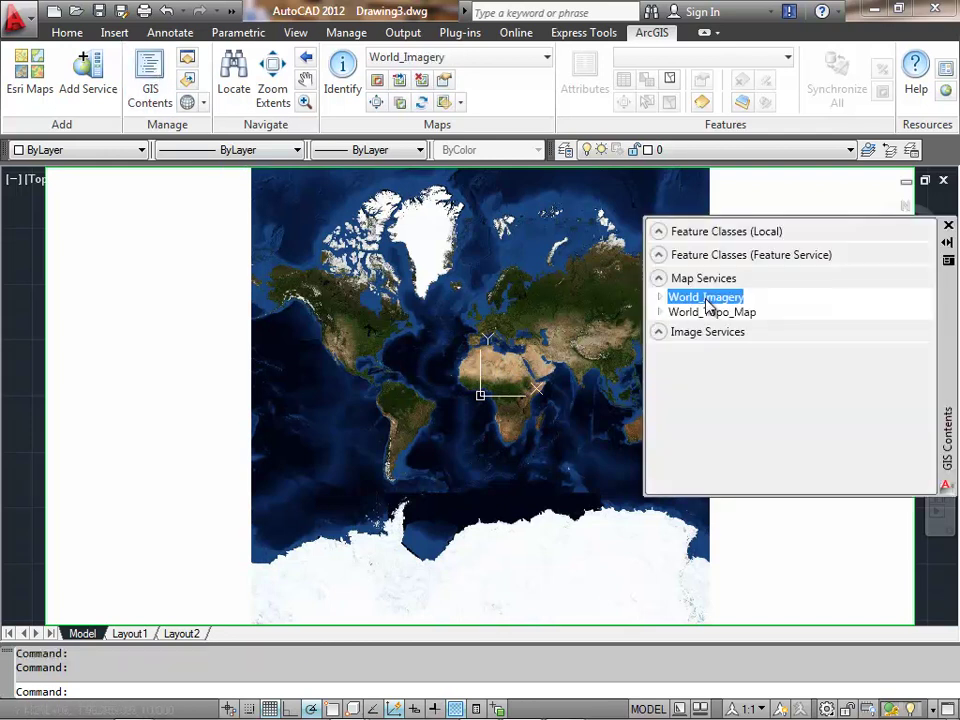
pyautogui.click(707, 313)
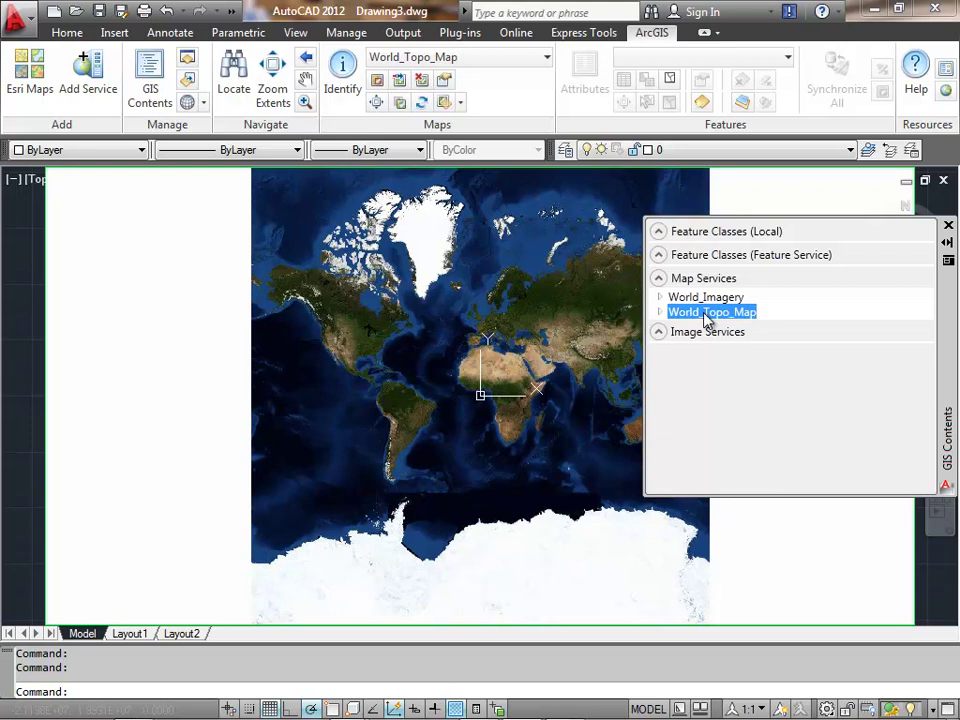
pyautogui.click(704, 300)
# - Toggle World_Imagery visibility off and back on, then send it behind World_Topo_Map
pyautogui.rightClick(703, 304)
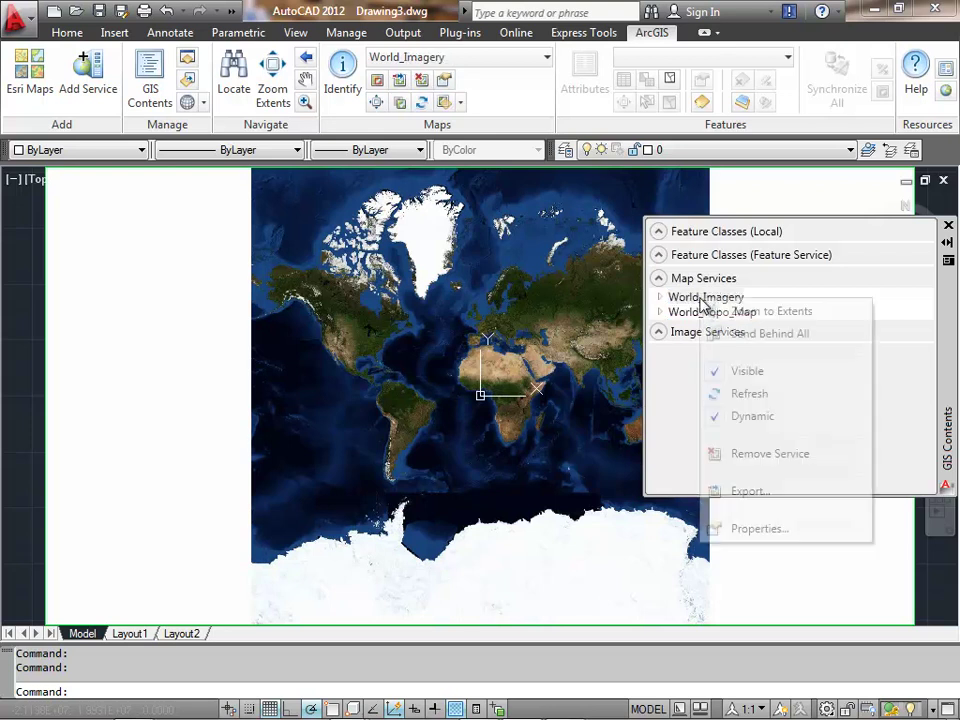
pyautogui.click(745, 371)
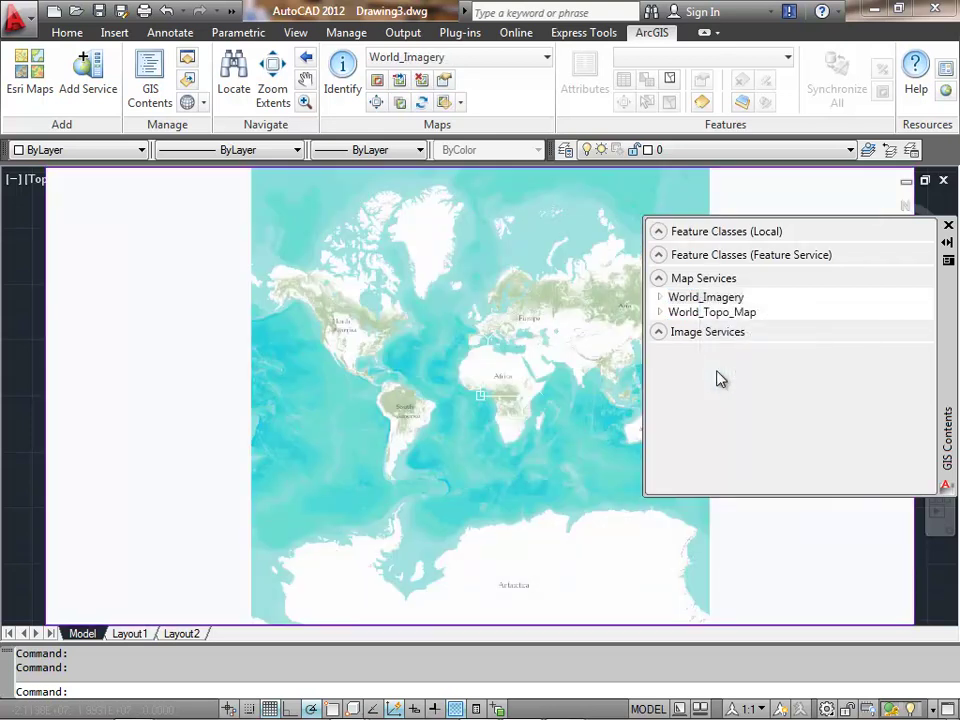
pyautogui.click(687, 299)
pyautogui.rightClick(685, 303)
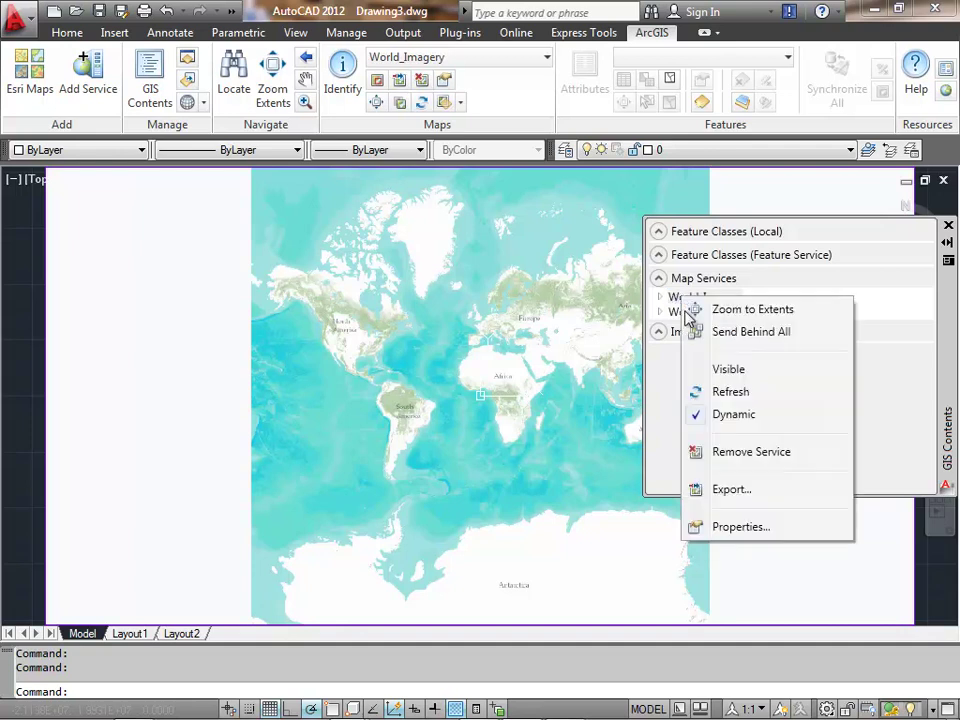
pyautogui.click(697, 371)
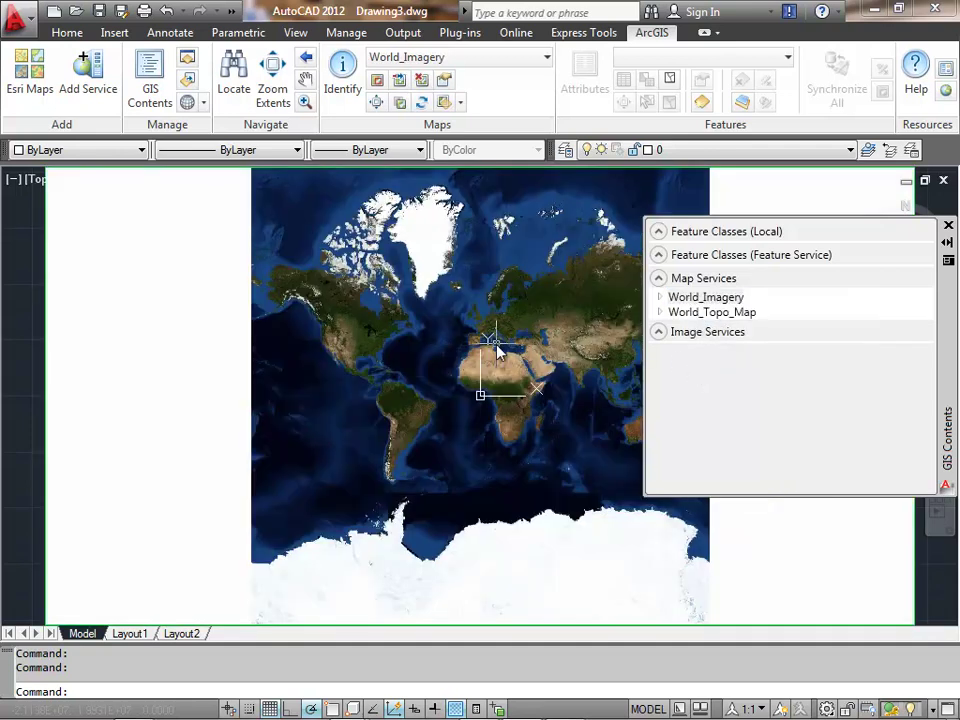
pyautogui.click(698, 304)
pyautogui.rightClick(700, 304)
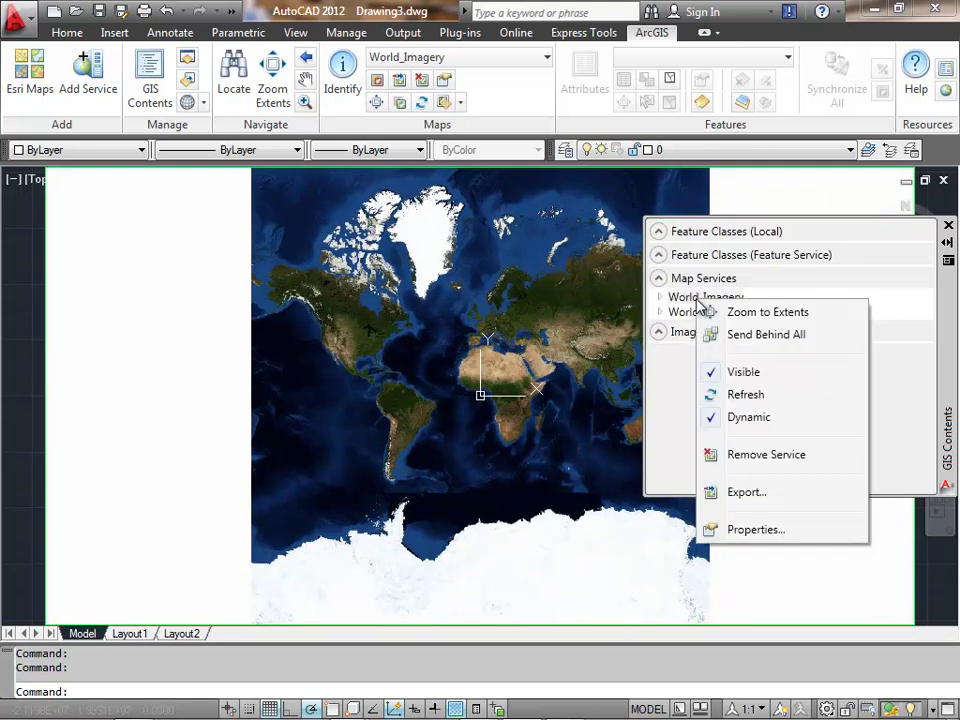
pyautogui.click(746, 337)
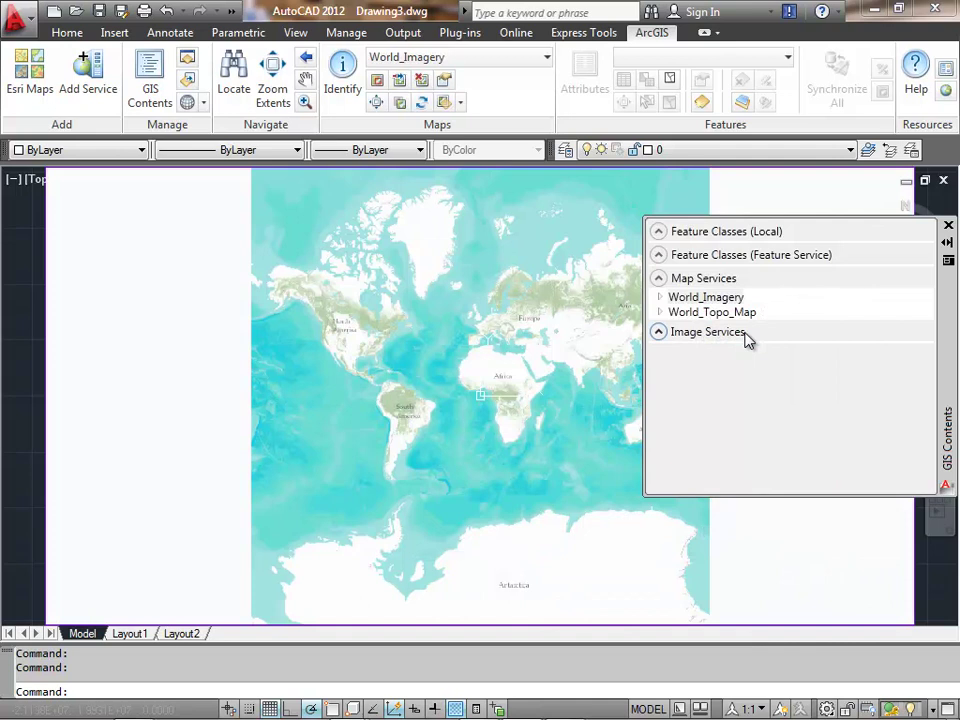
# - Set the topo map to 50% transparency, zoom into a window, then zoom back to extents
pyautogui.click(460, 103)
pyautogui.click(452, 232)
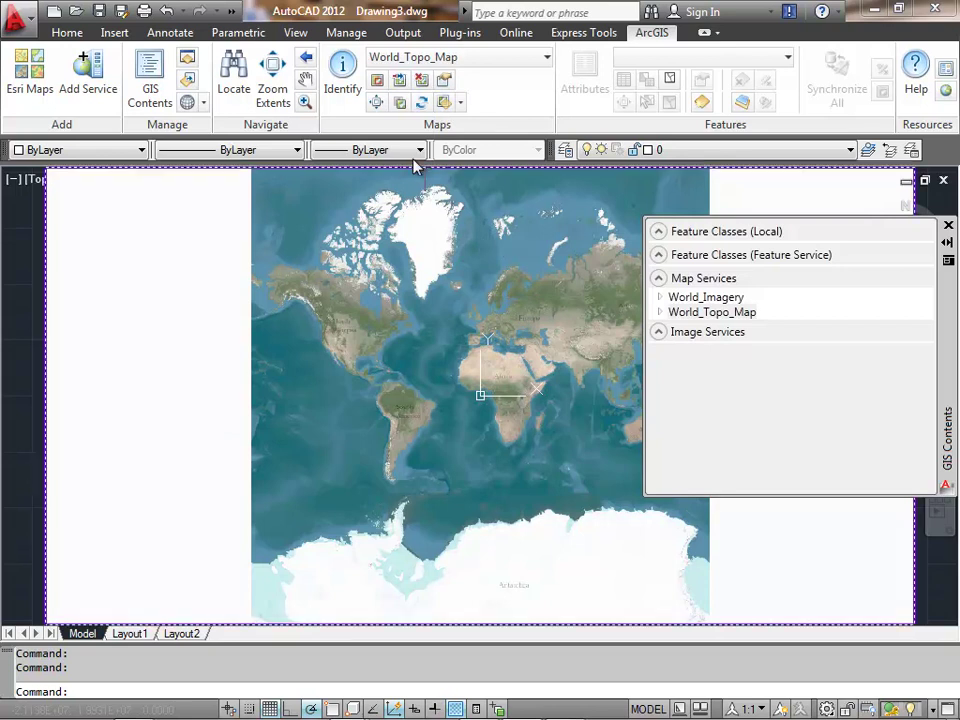
pyautogui.click(305, 102)
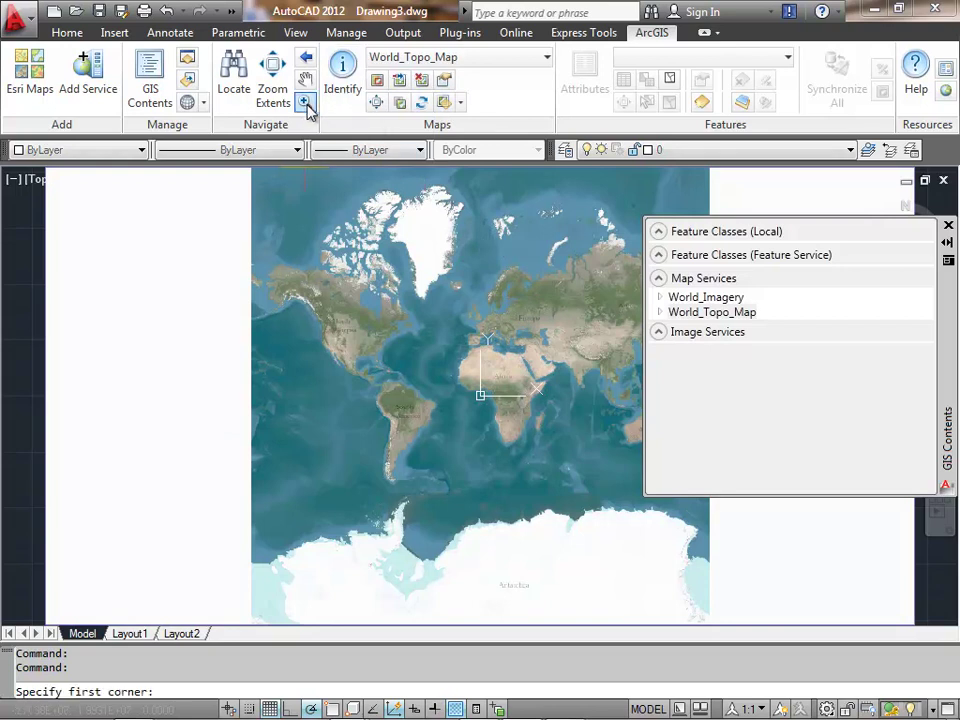
pyautogui.click(506, 328)
pyautogui.click(512, 333)
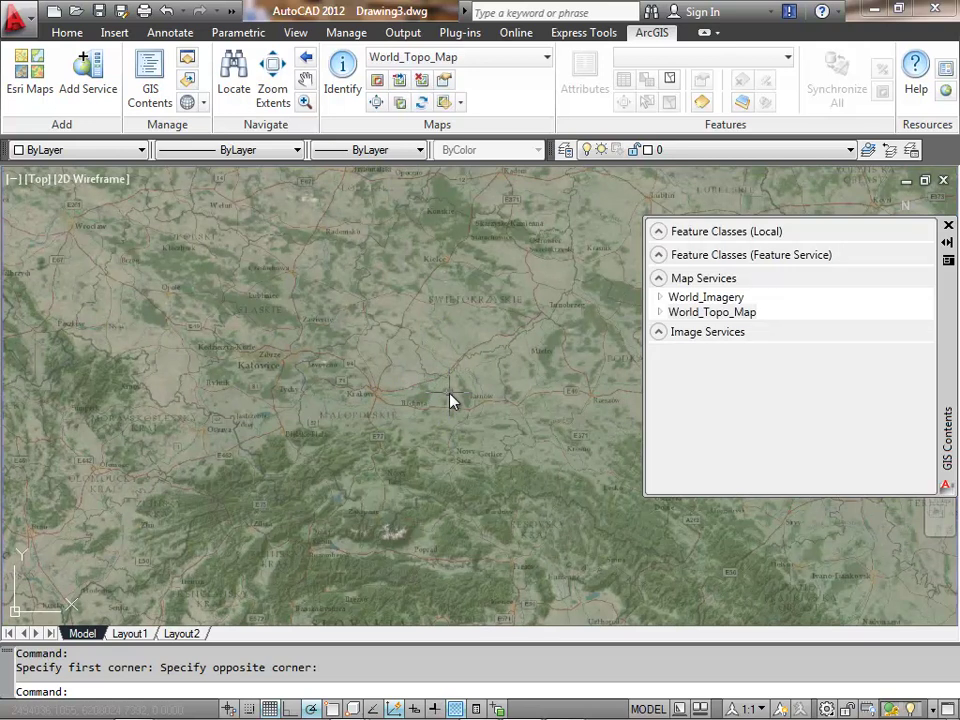
pyautogui.click(376, 103)
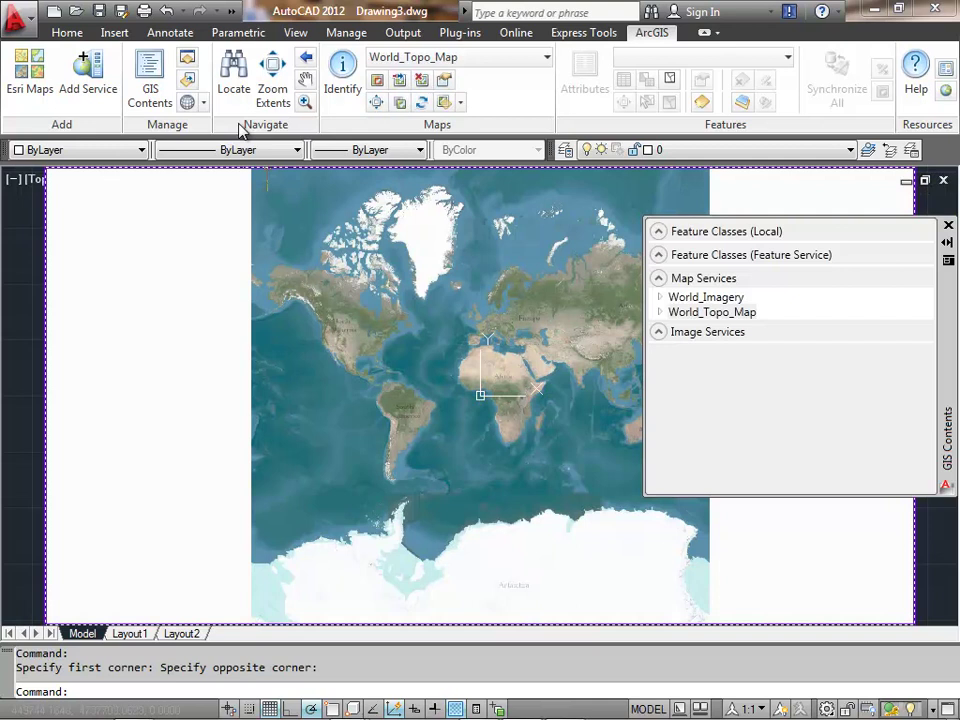
# - Search for 'Prauge', zoom to the Prague, Czech Republic result, and close the results table
pyautogui.click(233, 76)
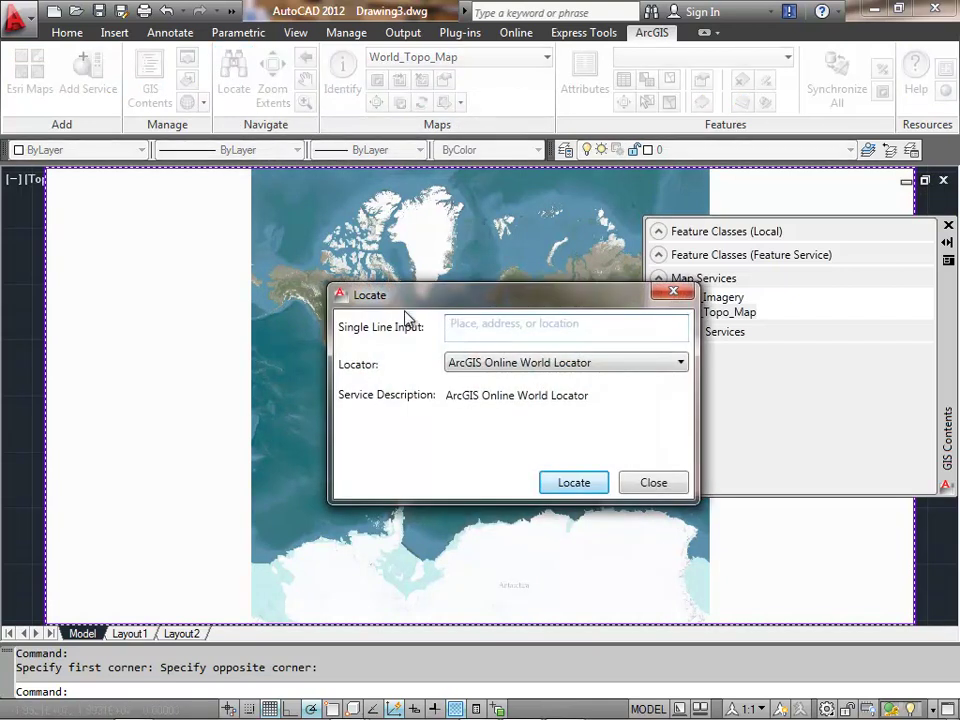
pyautogui.write('P')
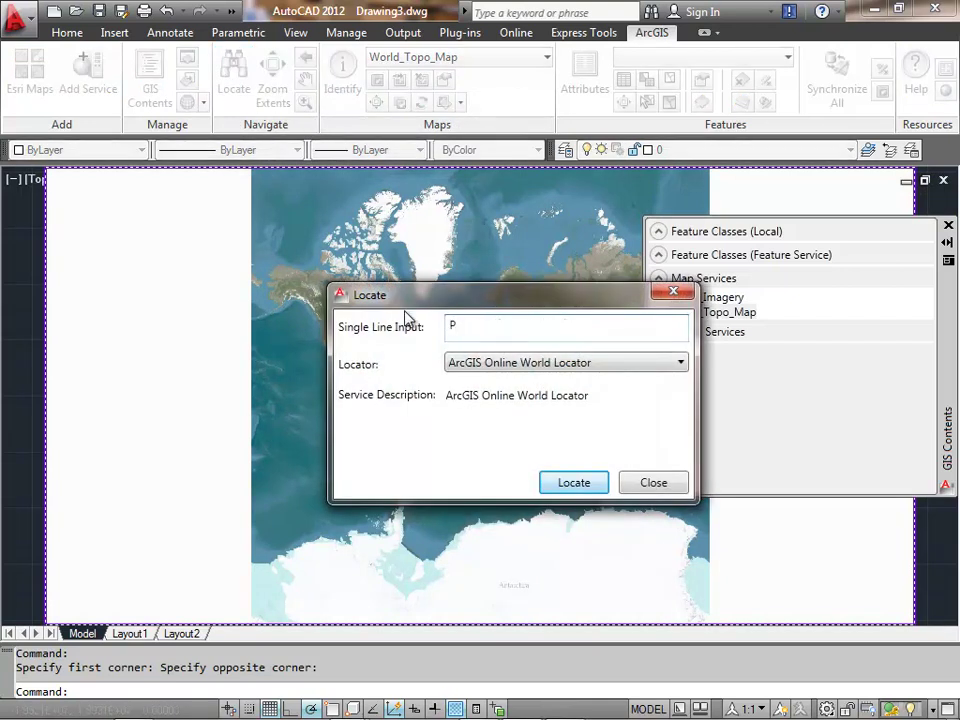
pyautogui.write('rauge')
pyautogui.click(592, 484)
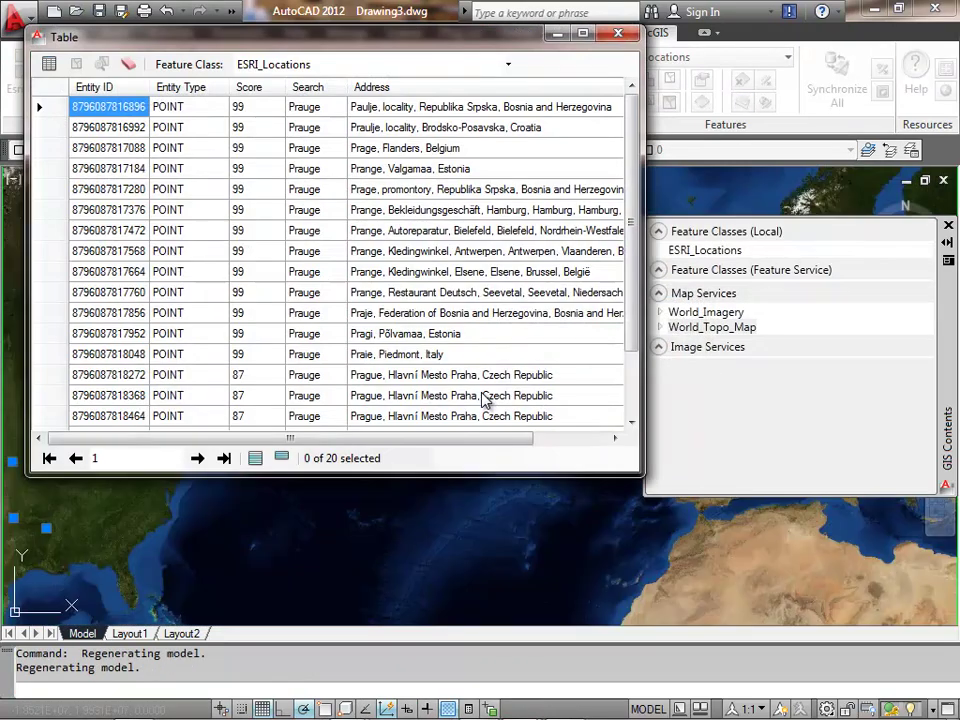
pyautogui.click(62, 374)
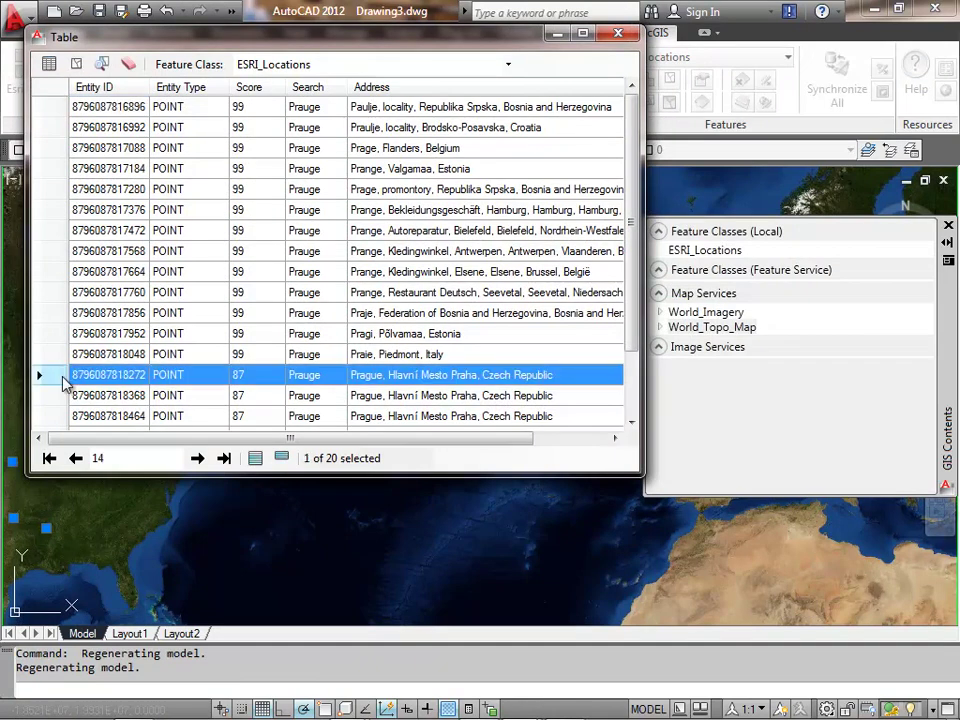
pyautogui.rightClick(63, 378)
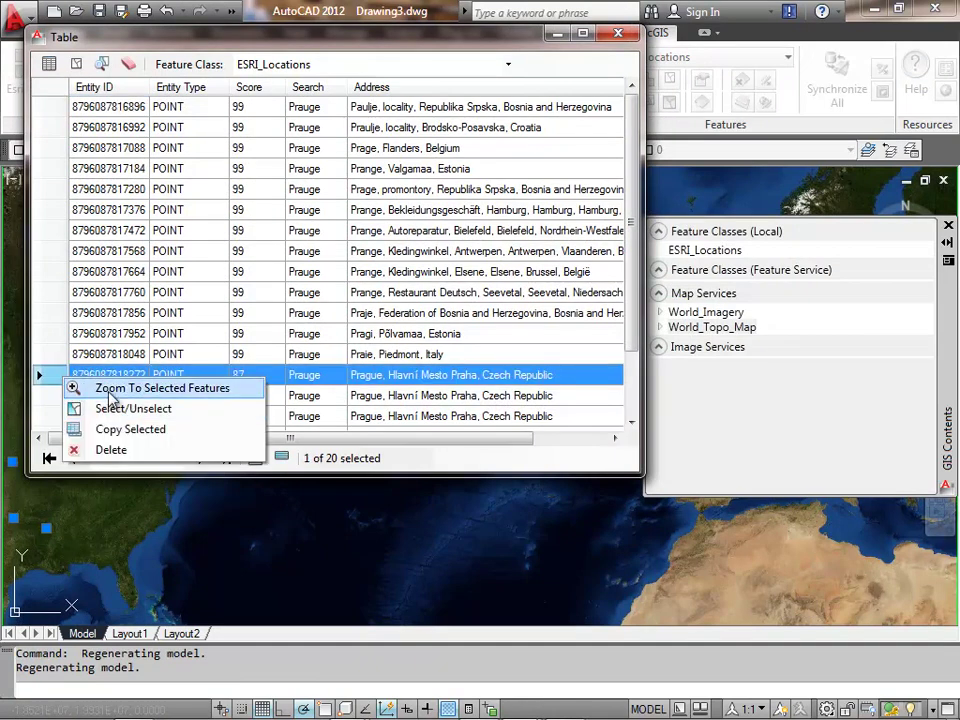
pyautogui.click(110, 390)
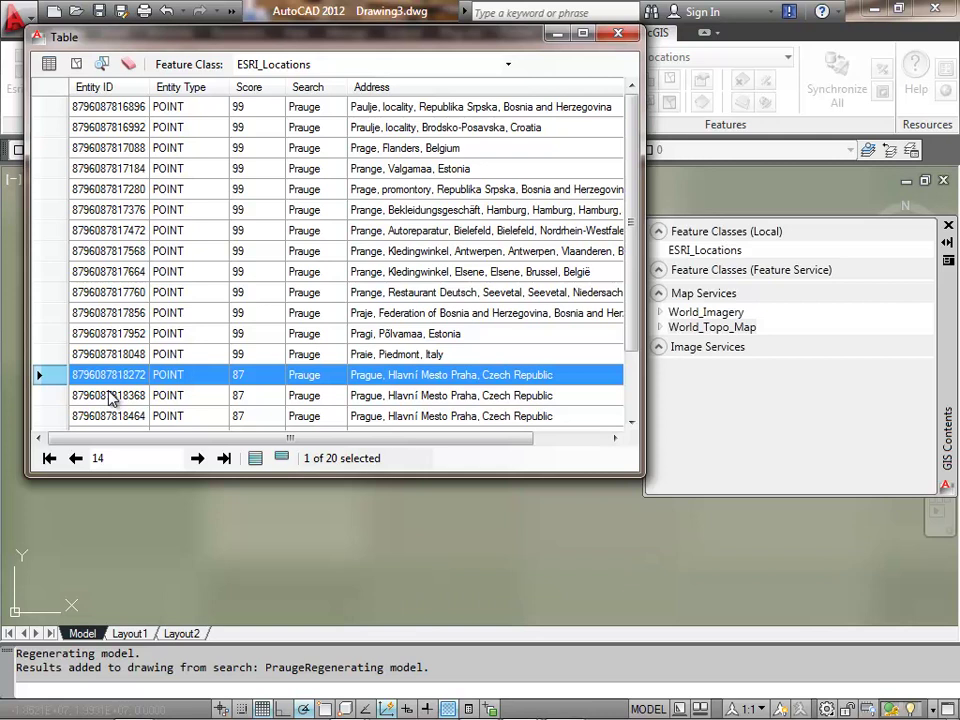
pyautogui.click(620, 35)
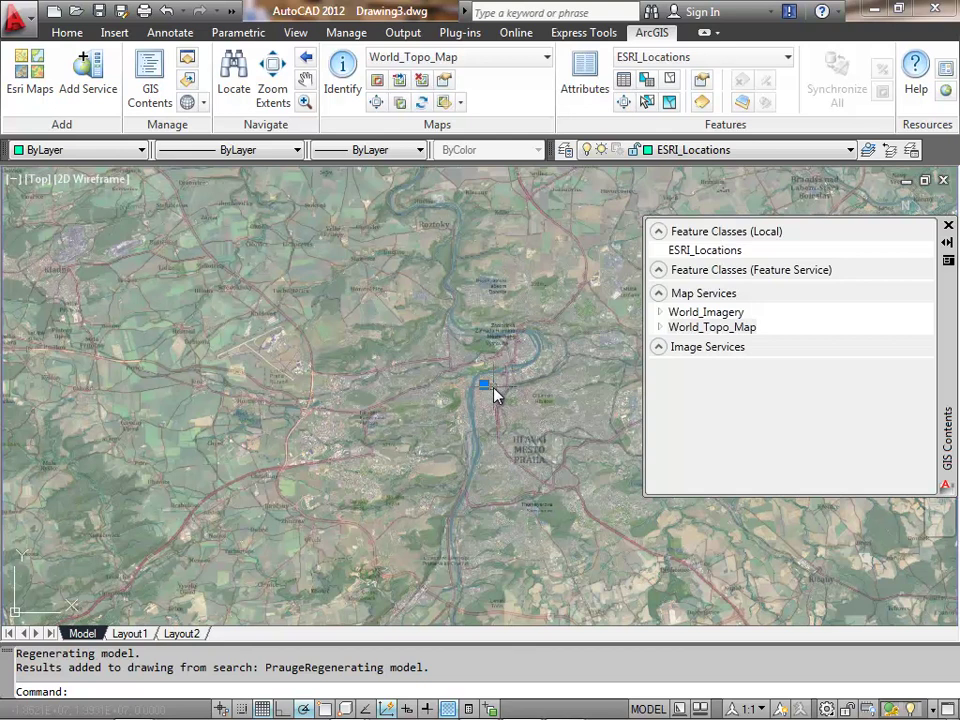
# - Set both World_Imagery and World_Topo_Map services to Dynamic
pyautogui.scroll(5, 495, 392)
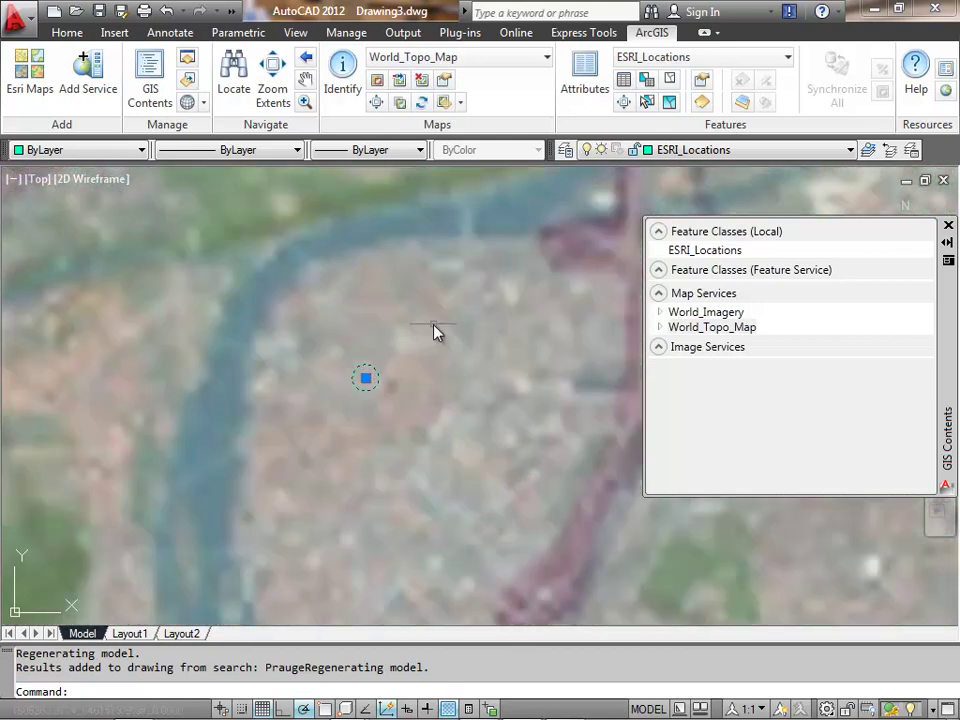
pyautogui.moveTo(437, 332); pyautogui.dragTo(551, 315, button='middle')
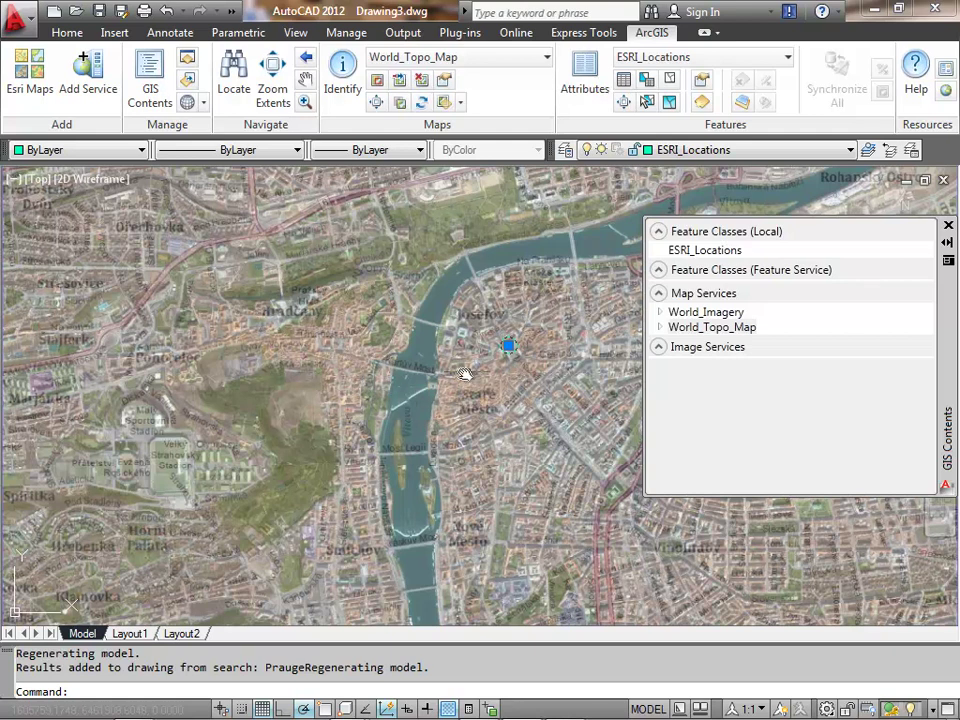
pyautogui.click(684, 314)
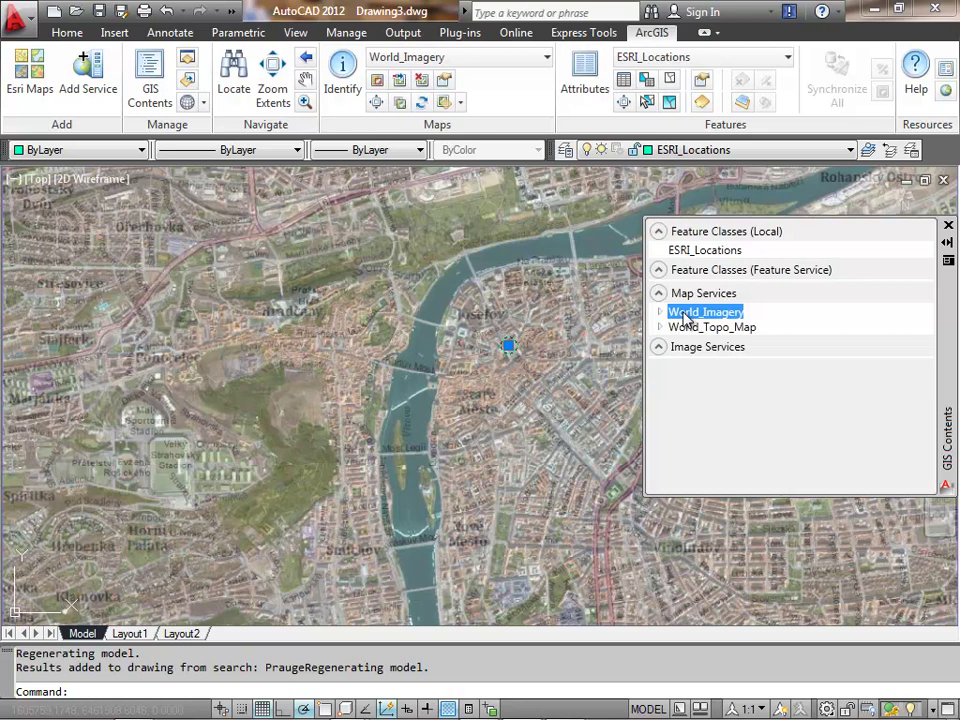
pyautogui.rightClick(684, 314)
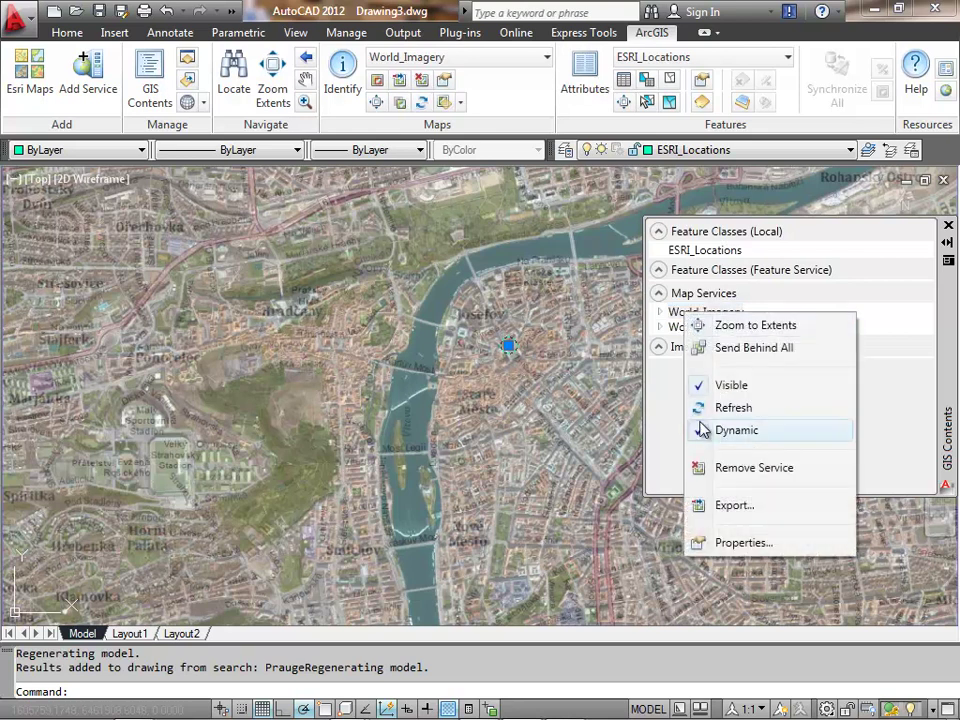
pyautogui.click(704, 431)
pyautogui.click(705, 327)
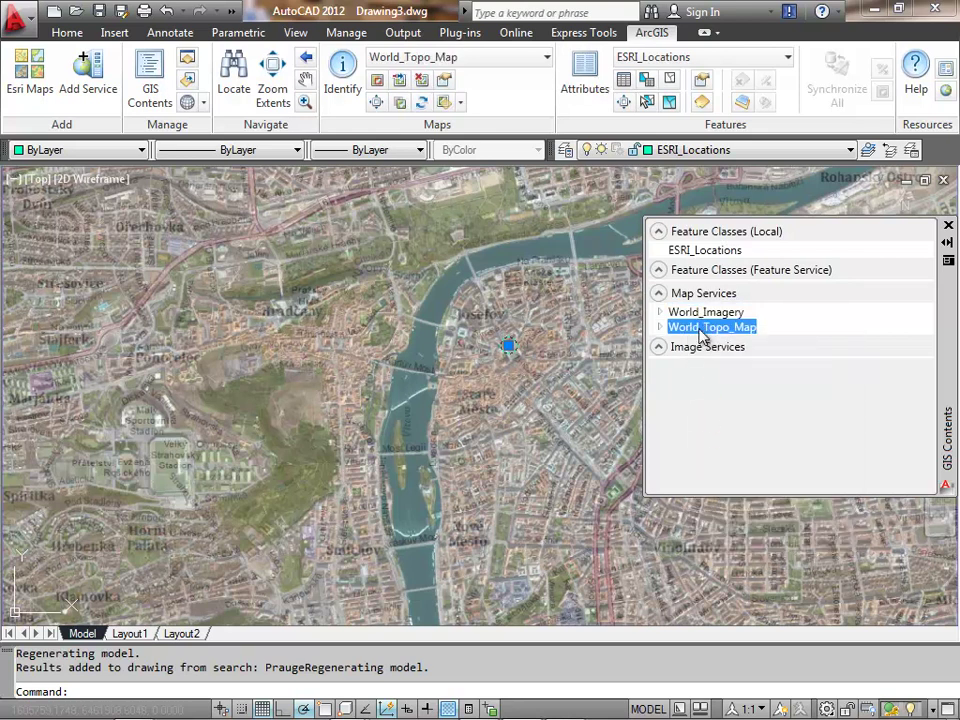
pyautogui.rightClick(703, 329)
pyautogui.click(720, 449)
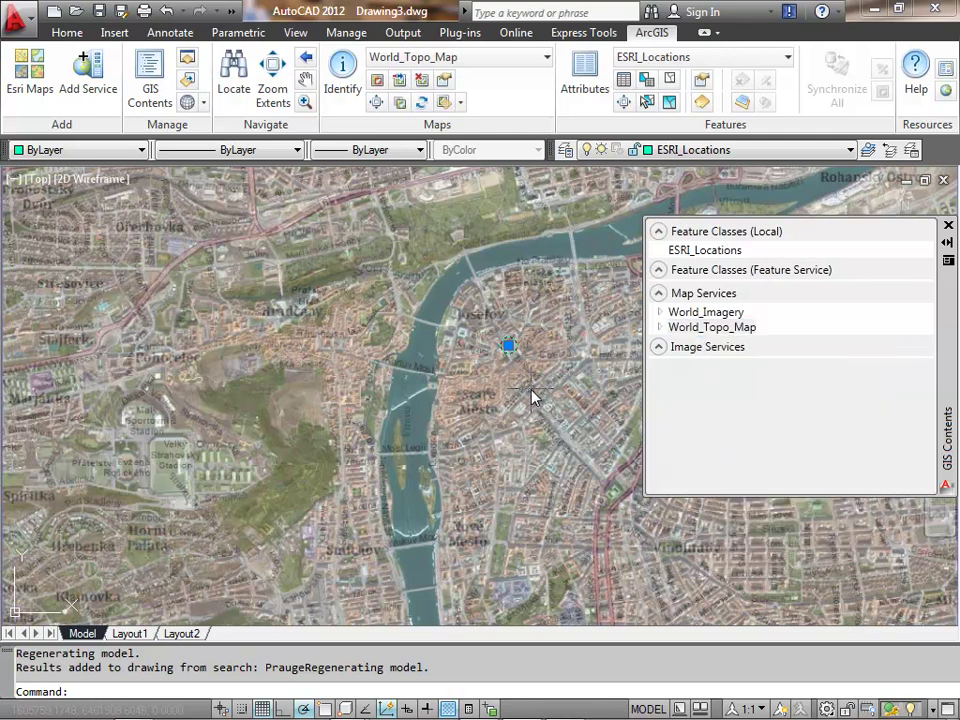
# - Pan and zoom around central Prague, then refresh the map for the new view
pyautogui.scroll(-5, 531, 400)
pyautogui.moveTo(521, 401); pyautogui.dragTo(346, 387, button='middle')
pyautogui.moveTo(422, 393); pyautogui.dragTo(570, 393, button='middle')
pyautogui.scroll(5, 429, 390)
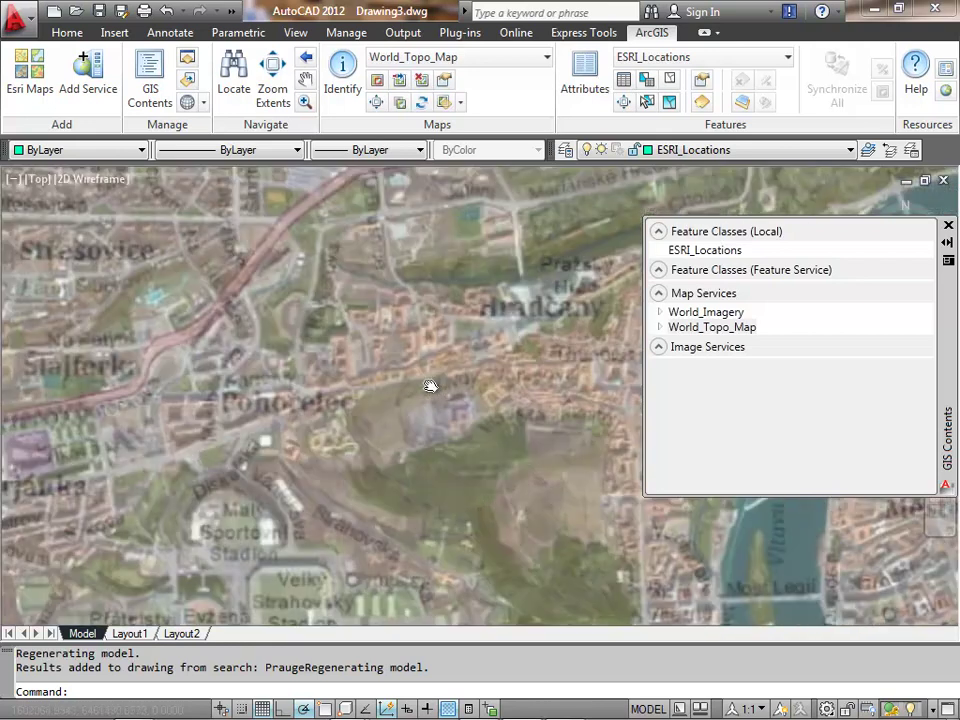
pyautogui.moveTo(429, 388); pyautogui.dragTo(304, 369, button='middle')
pyautogui.scroll(3, 461, 381)
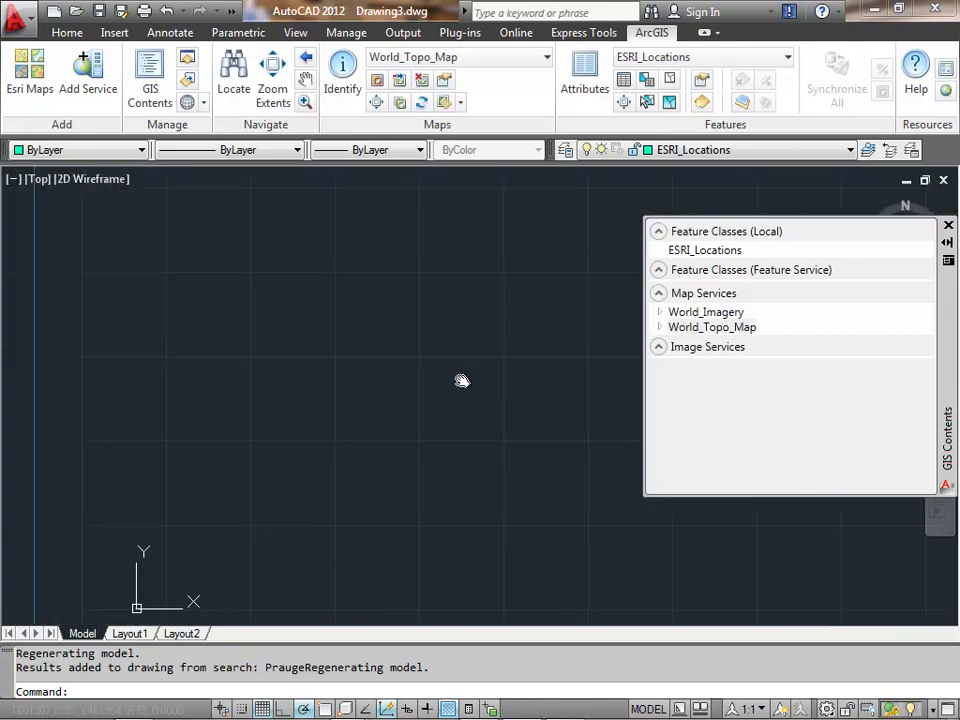
pyautogui.moveTo(448, 381); pyautogui.dragTo(328, 381, button='middle')
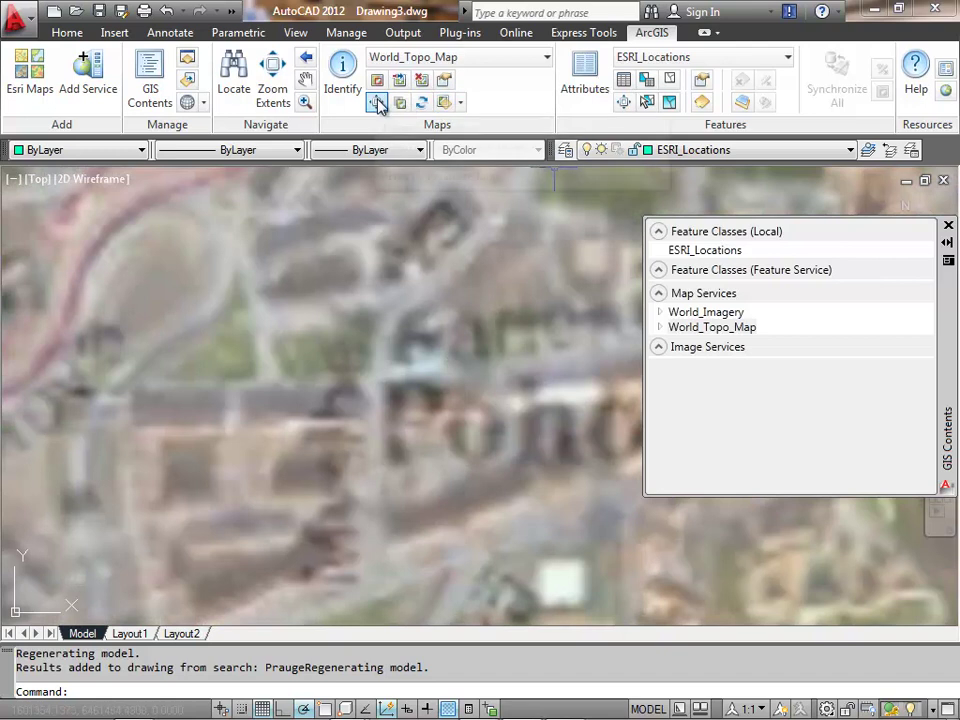
pyautogui.click(424, 104)
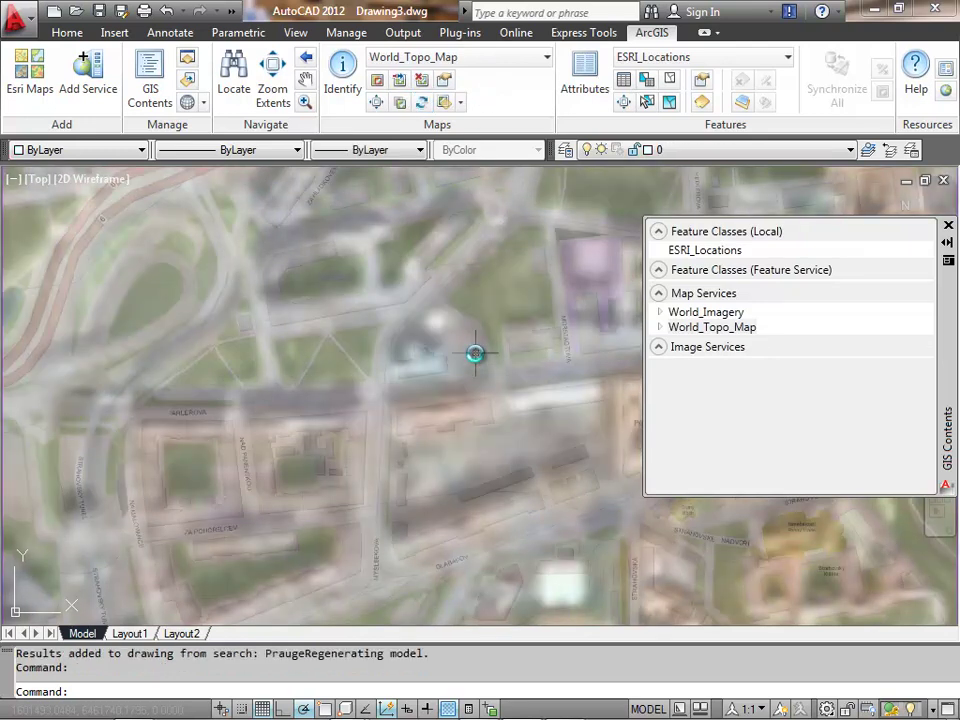
# - Switch the basemap to World_Imagery and refresh it at several zoom levels
pyautogui.click(538, 62)
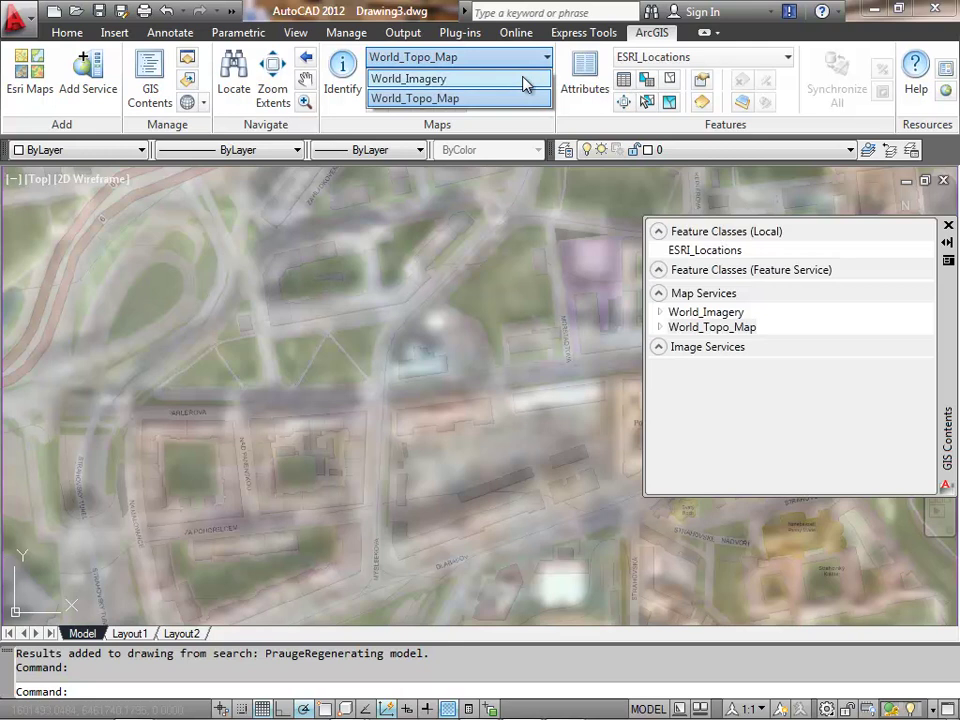
pyautogui.click(526, 80)
pyautogui.click(420, 102)
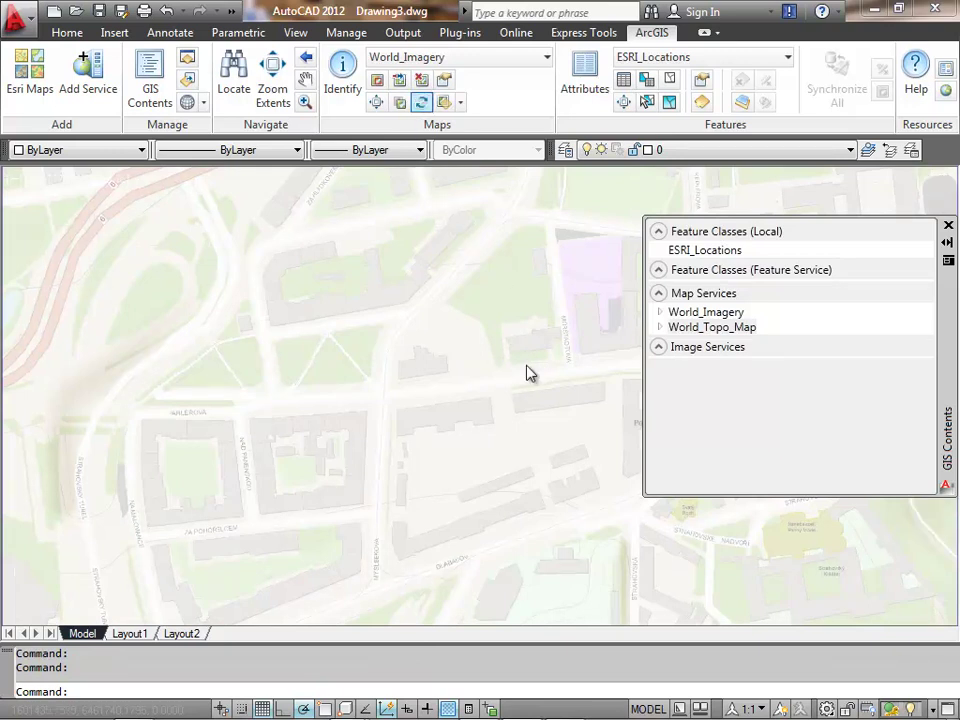
pyautogui.scroll(-3, 528, 368)
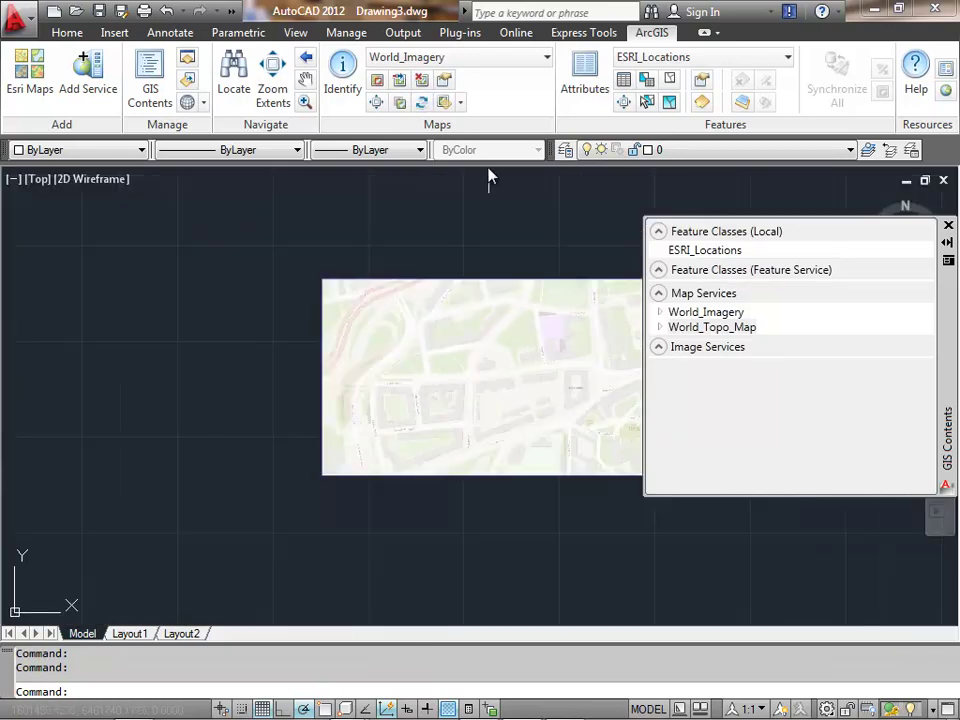
pyautogui.click(422, 102)
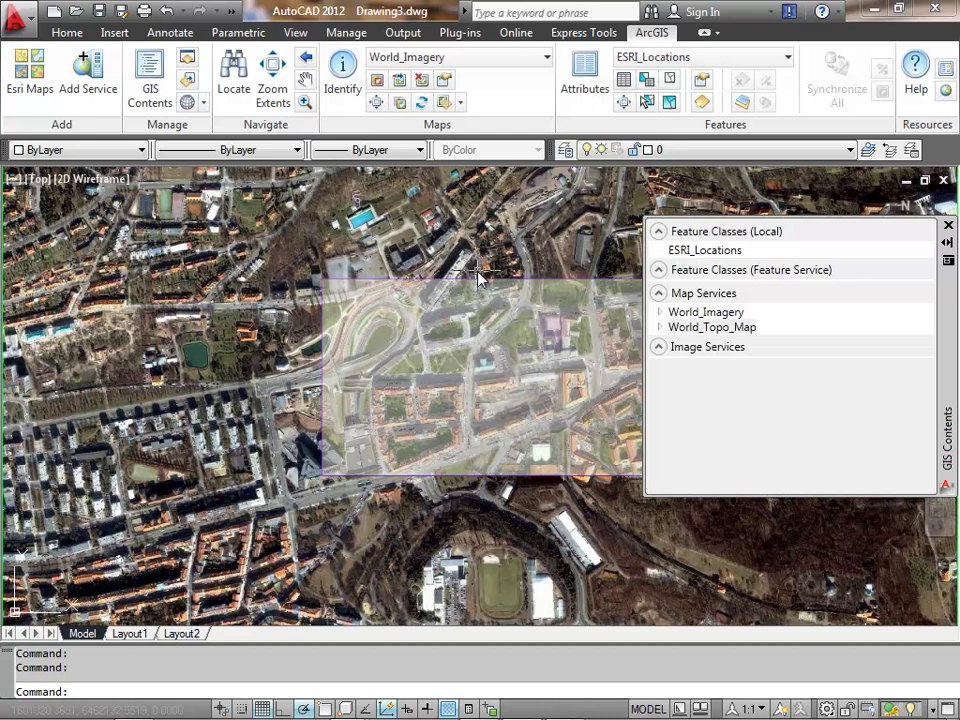
pyautogui.scroll(3, 470, 350)
pyautogui.click(422, 102)
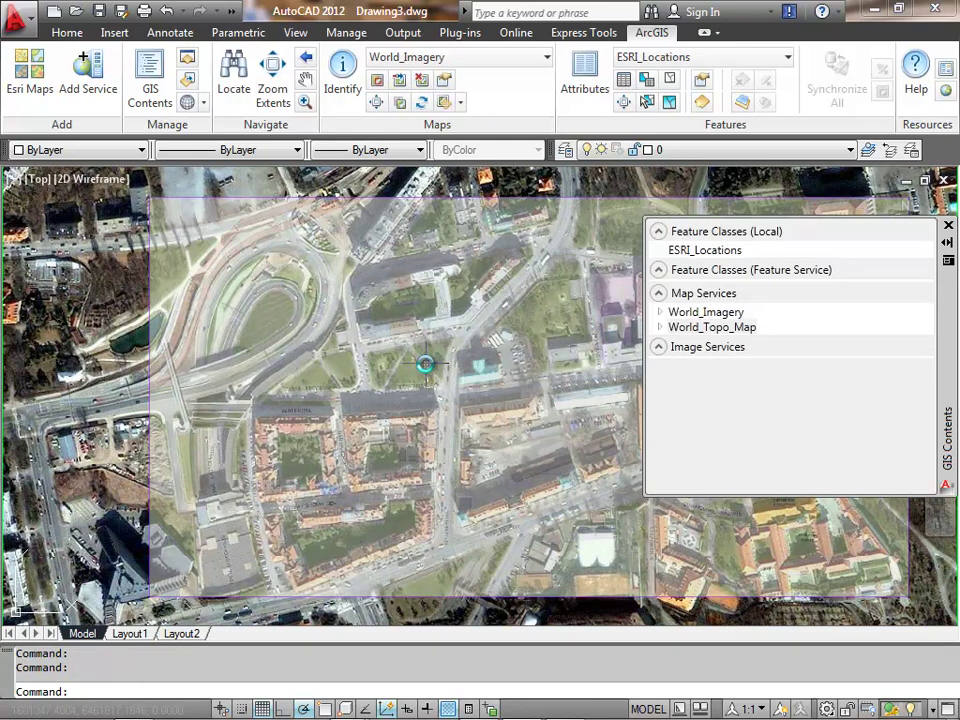
# - Switch the basemap back to World_Topo_Map and refresh the map
pyautogui.click(478, 60)
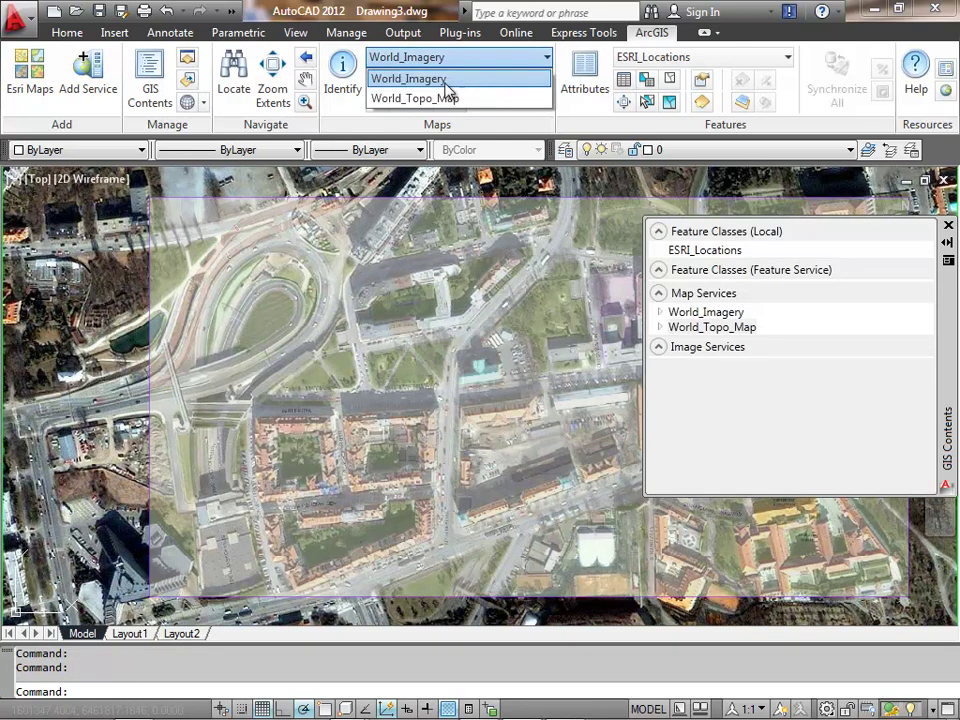
pyautogui.click(427, 99)
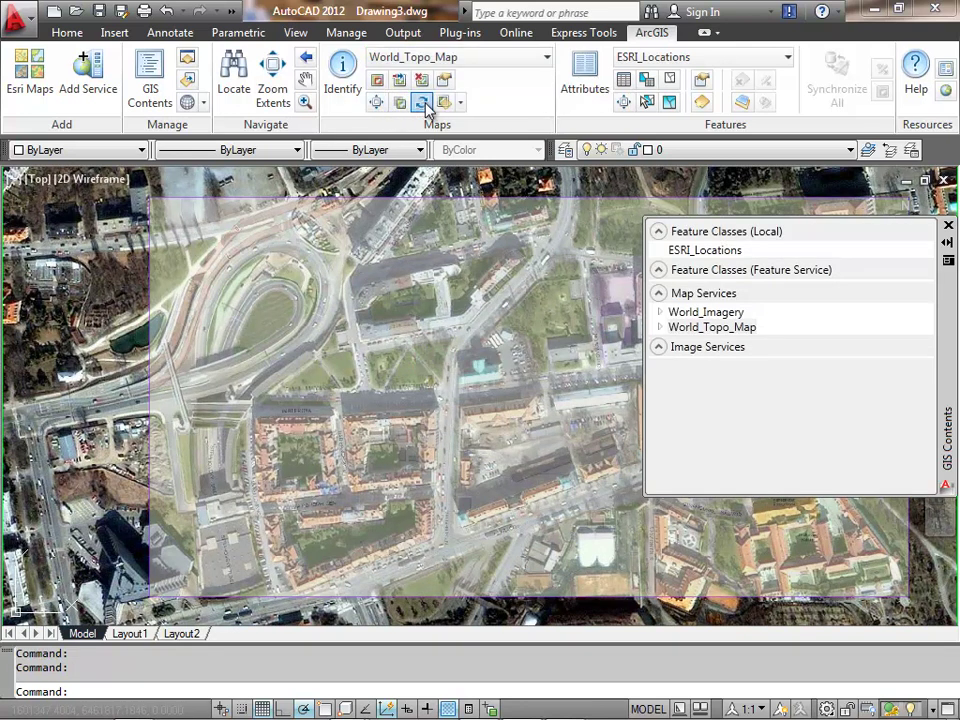
pyautogui.click(422, 102)
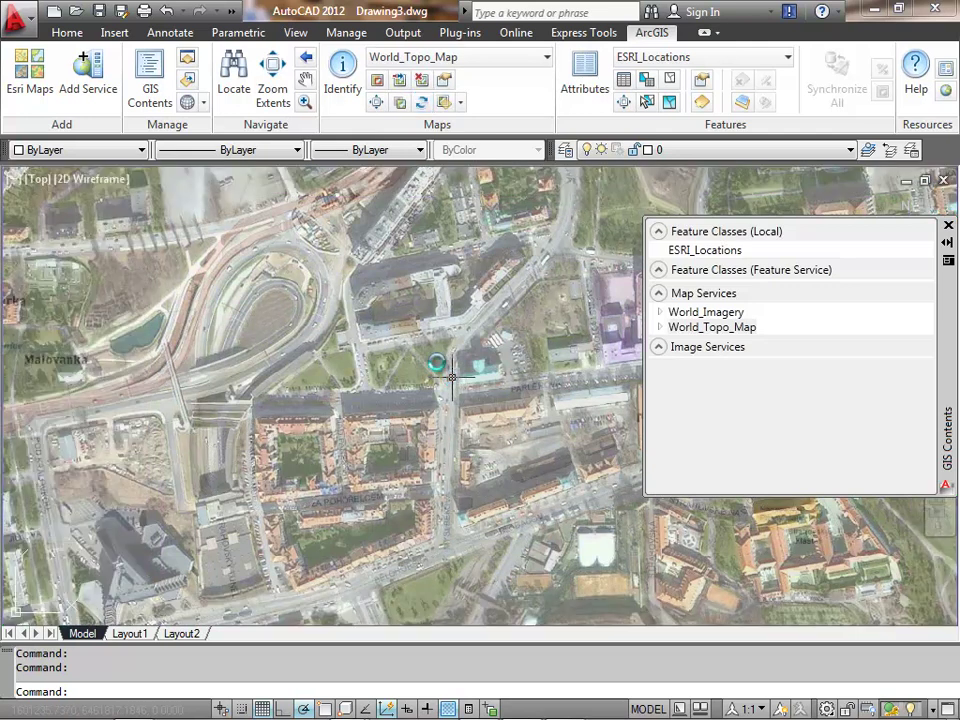
# - Geocode the Riverside, CA street address and zoom to the top-scoring of the 12 matches
pyautogui.click(234, 96)
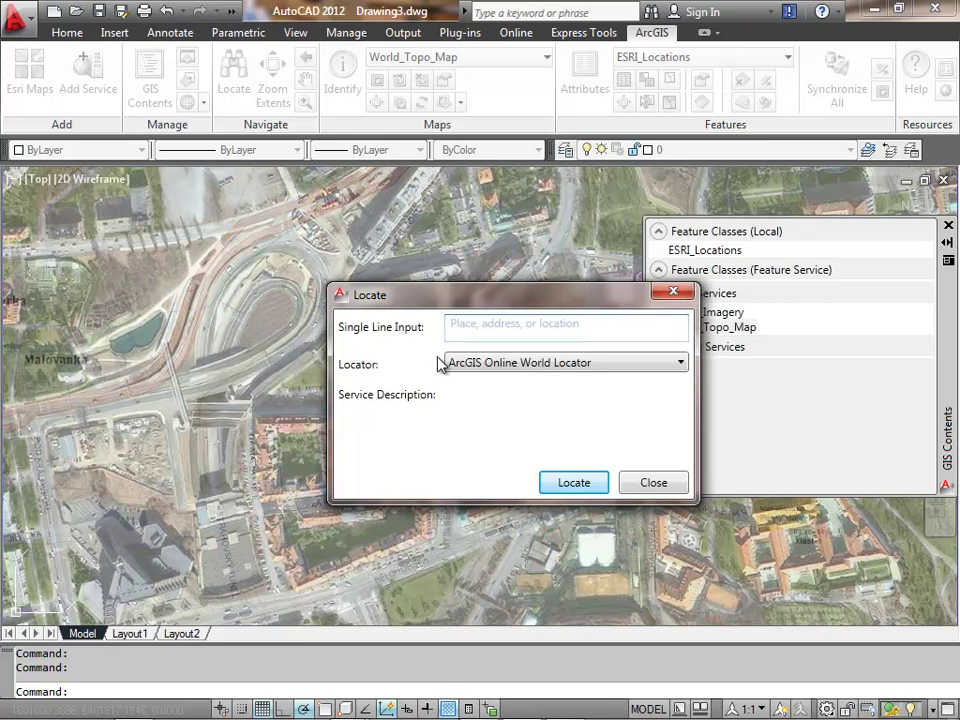
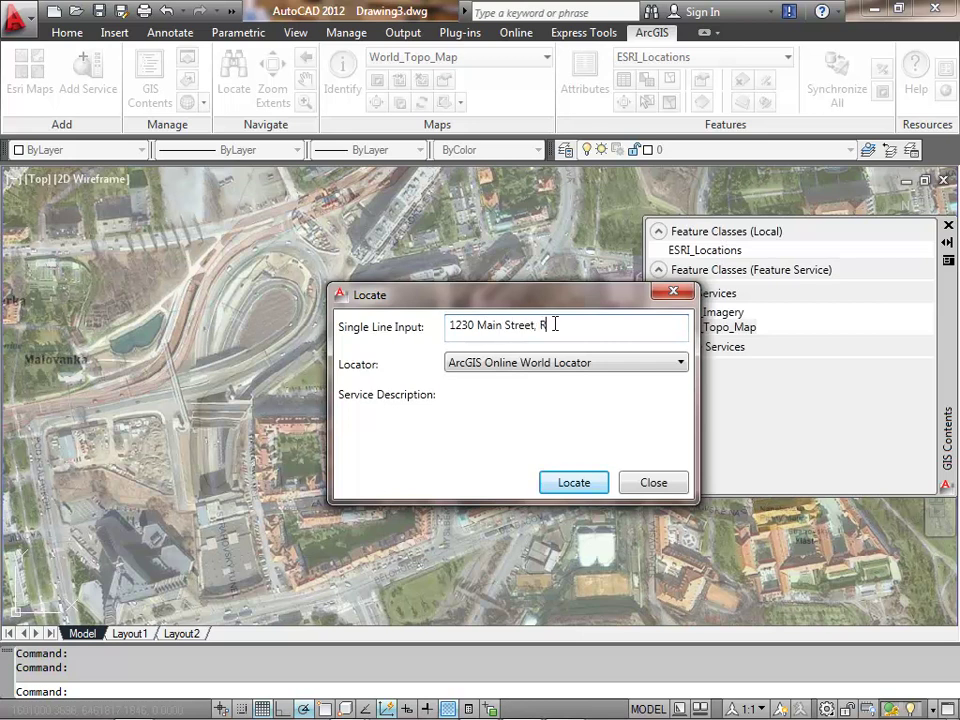
pyautogui.click(574, 482)
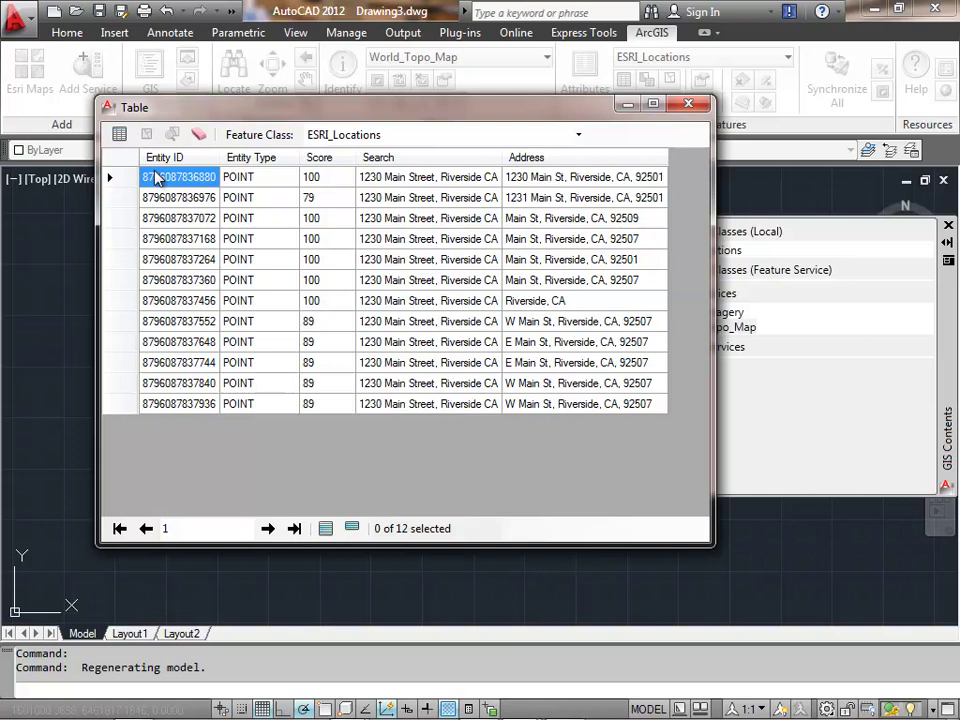
pyautogui.click(124, 178)
pyautogui.rightClick(124, 178)
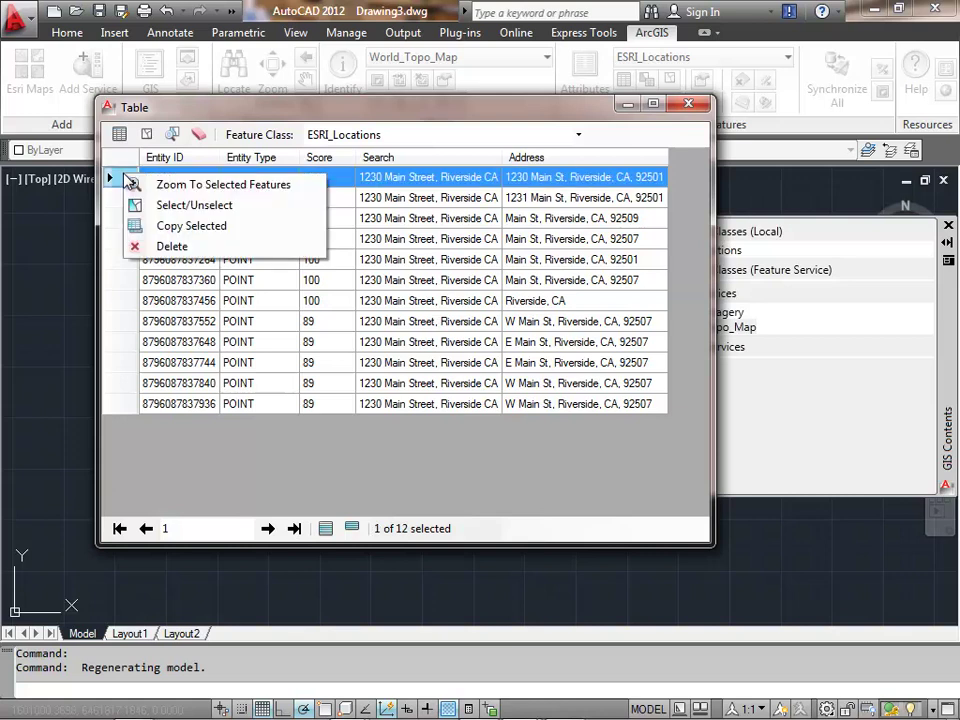
pyautogui.click(178, 190)
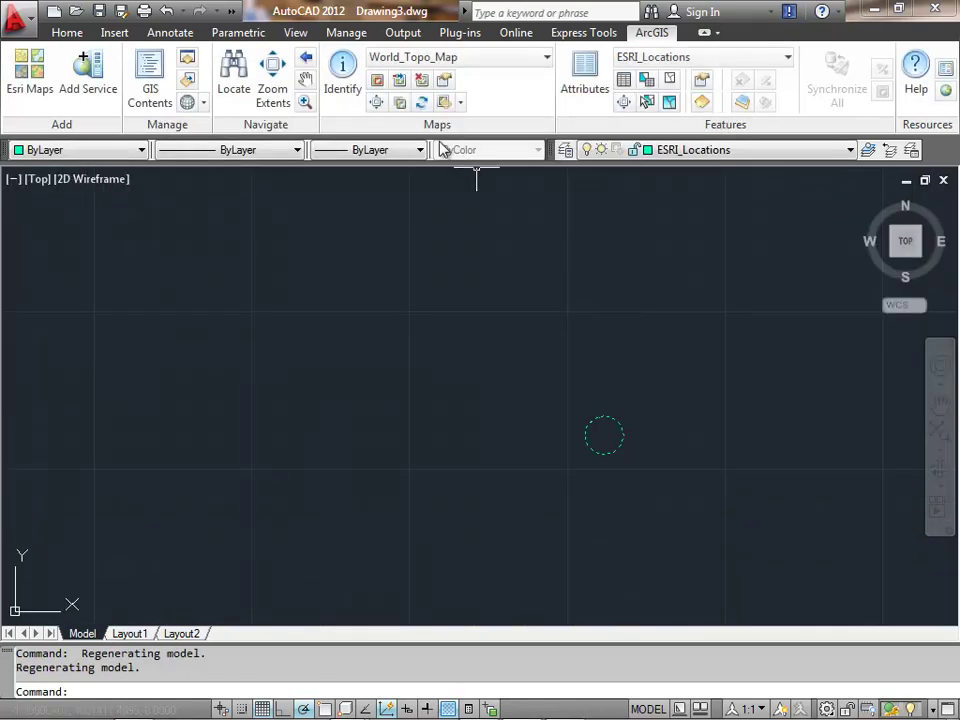
# - Show GIS Contents, zoom out, and Refresh All map services over the wider Riverside area
pyautogui.click(166, 86)
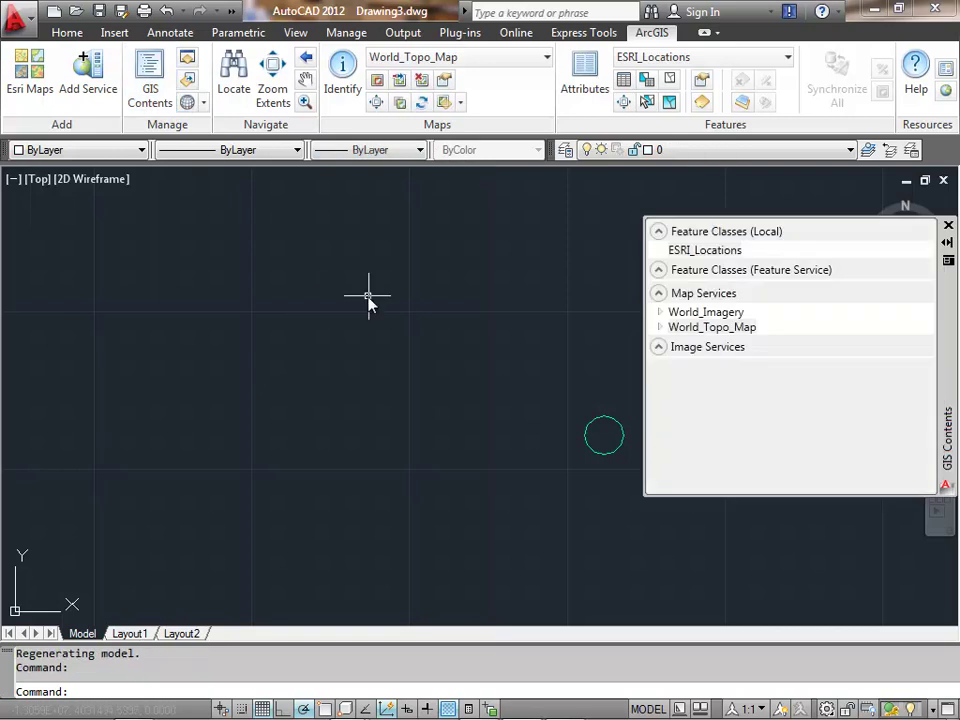
pyautogui.rightClick(706, 296)
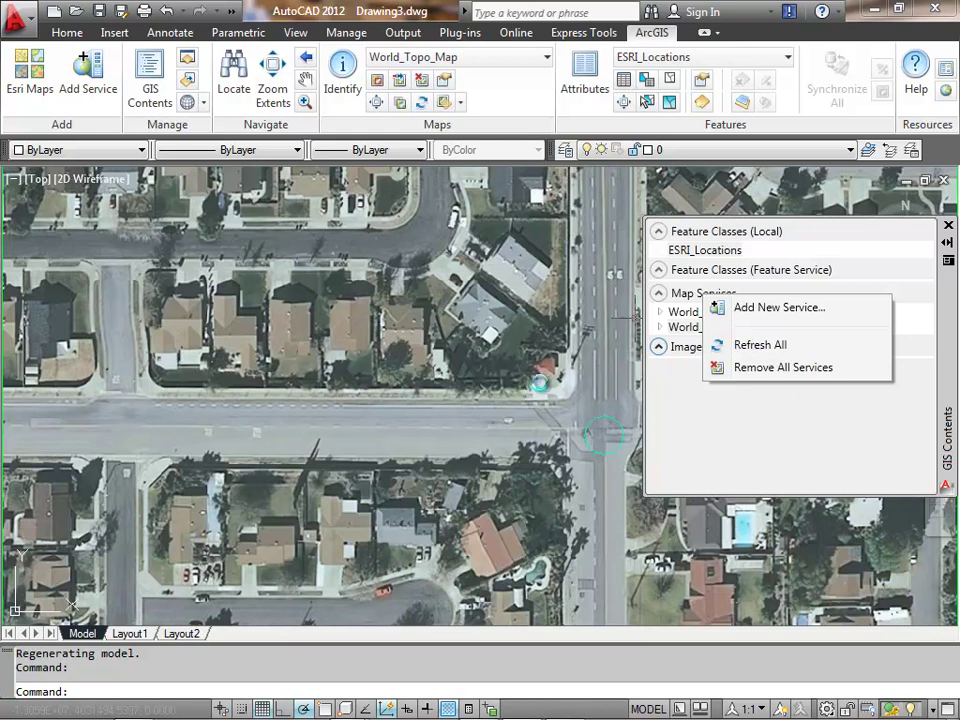
pyautogui.press('Escape')
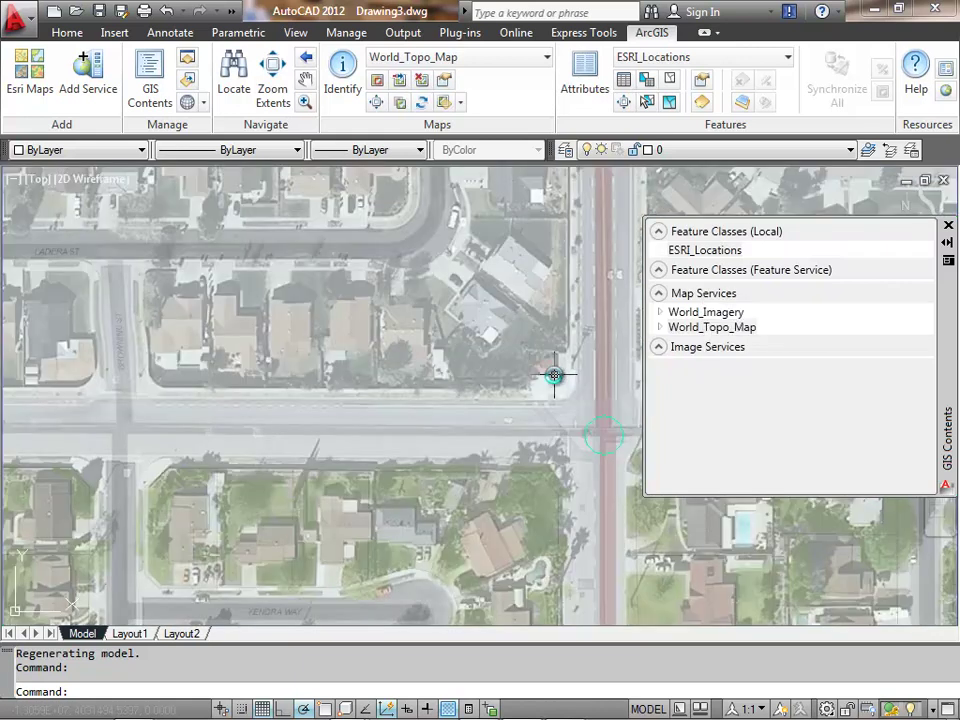
pyautogui.scroll(-3, 448, 368)
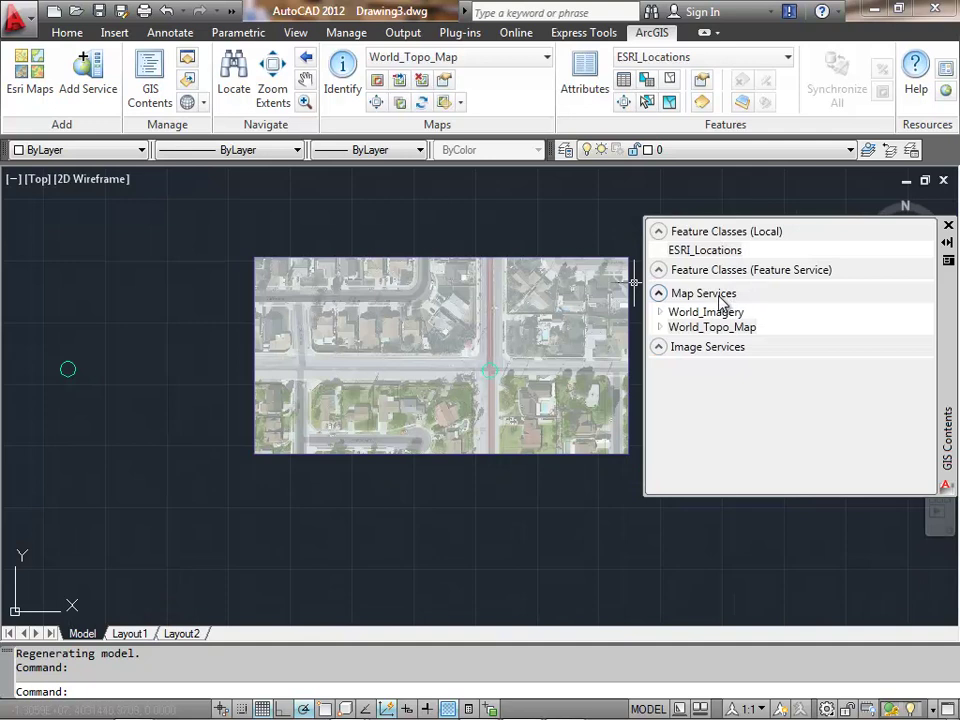
pyautogui.rightClick(721, 296)
pyautogui.click(770, 348)
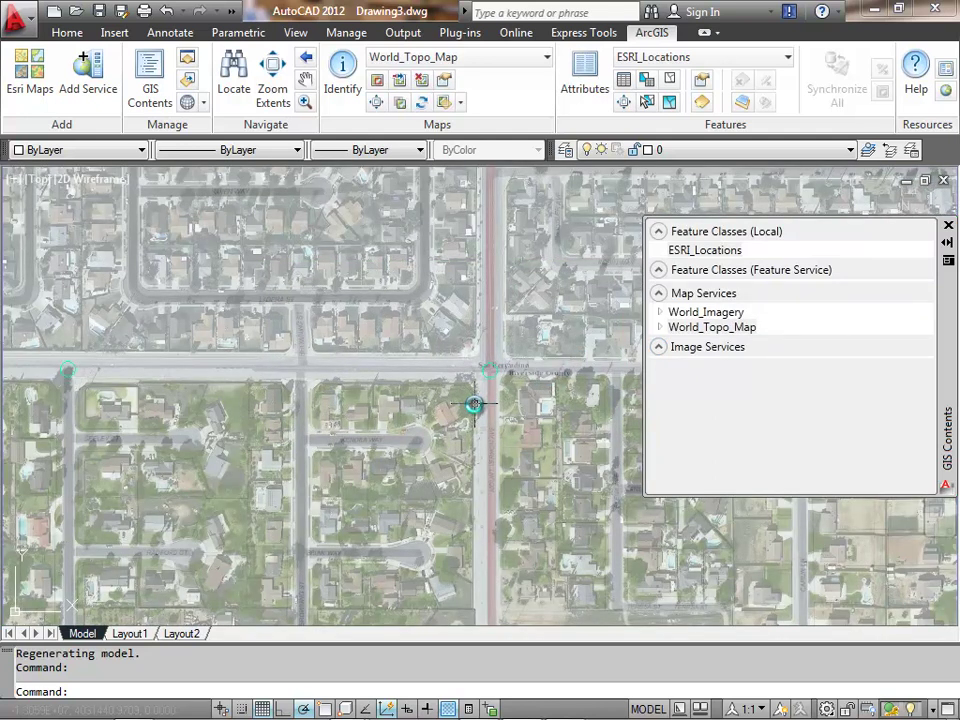
# - Assign NAD 1983 HARN StatePlane California VI FIPS 0406 (US Feet) from Projected > State Plane
pyautogui.click(204, 104)
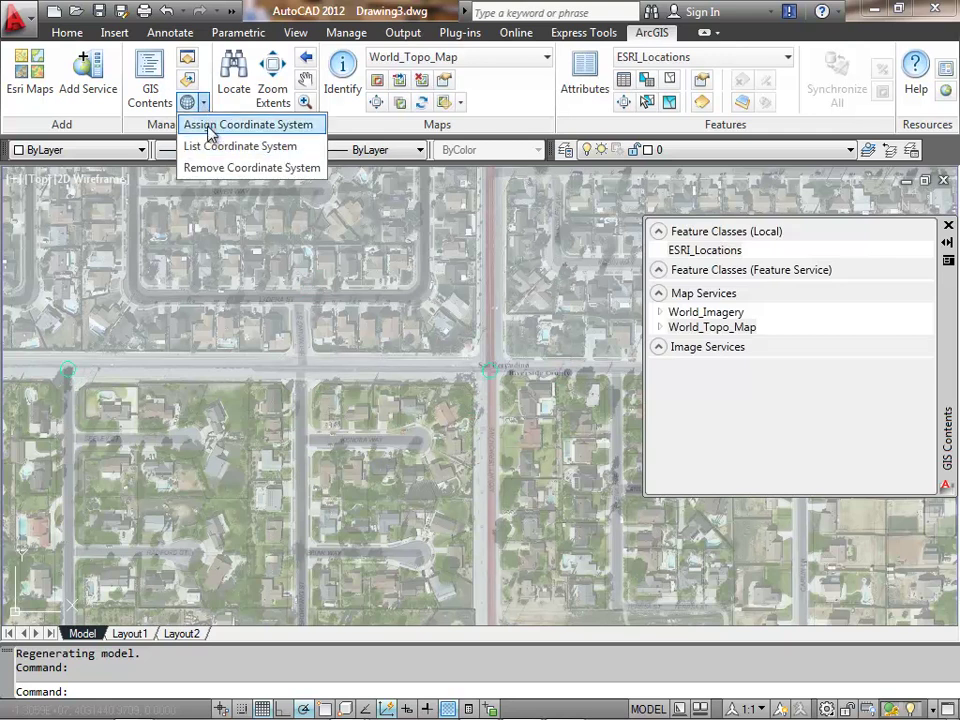
pyautogui.click(212, 128)
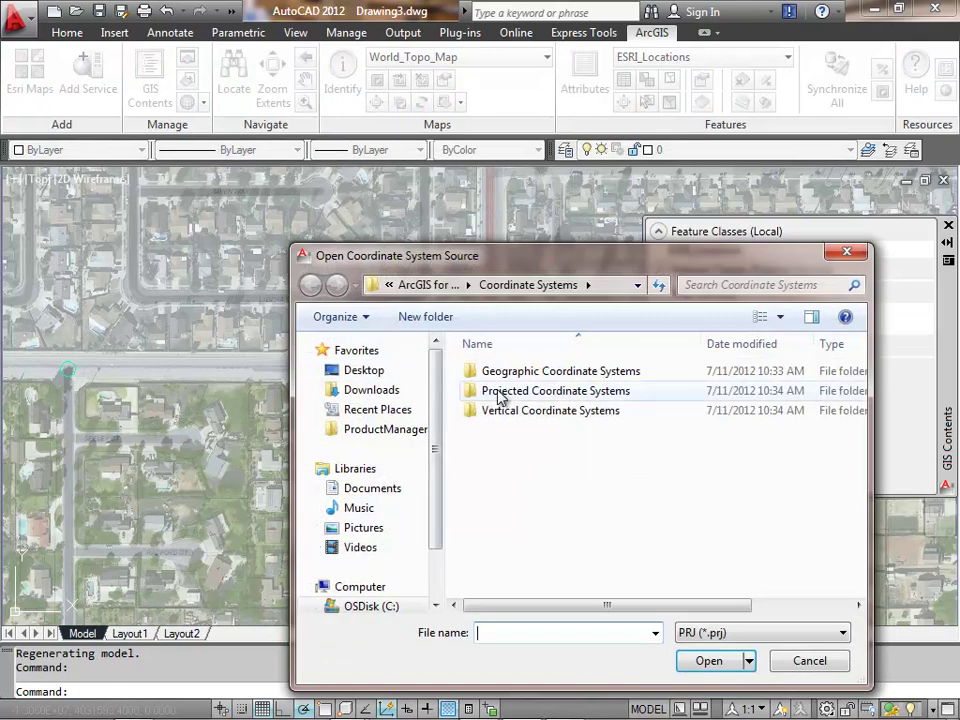
pyautogui.doubleClick(490, 392)
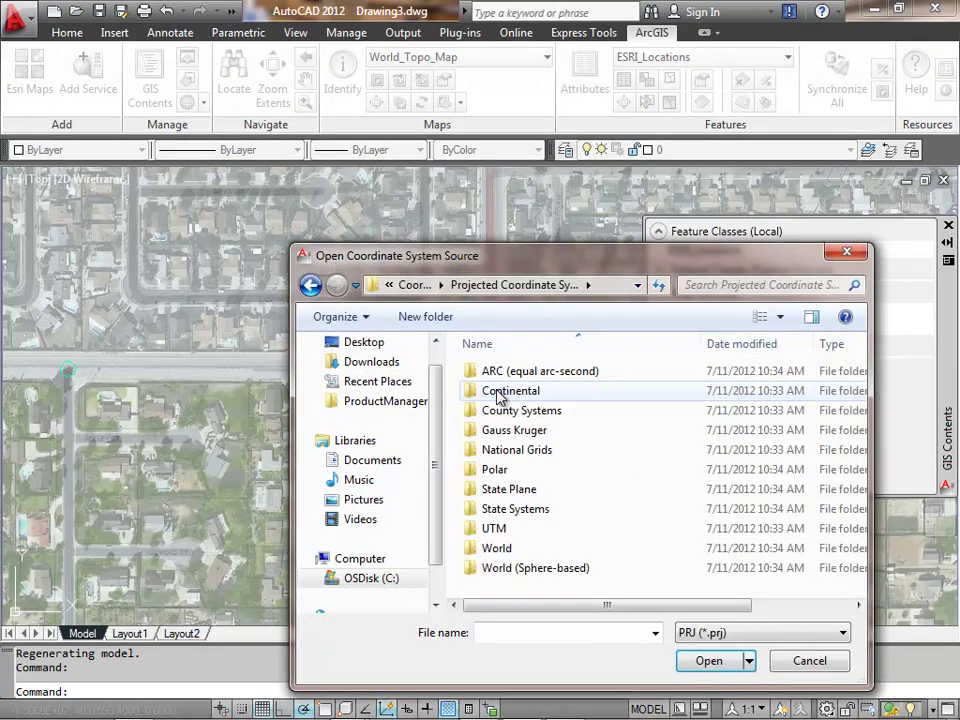
pyautogui.doubleClick(495, 489)
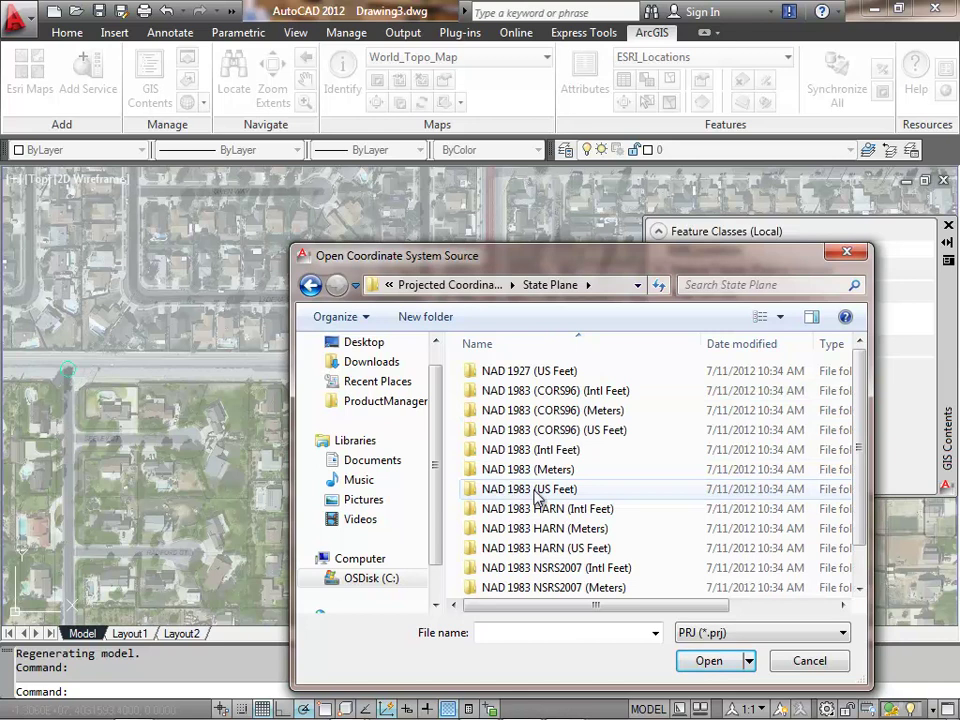
pyautogui.doubleClick(555, 548)
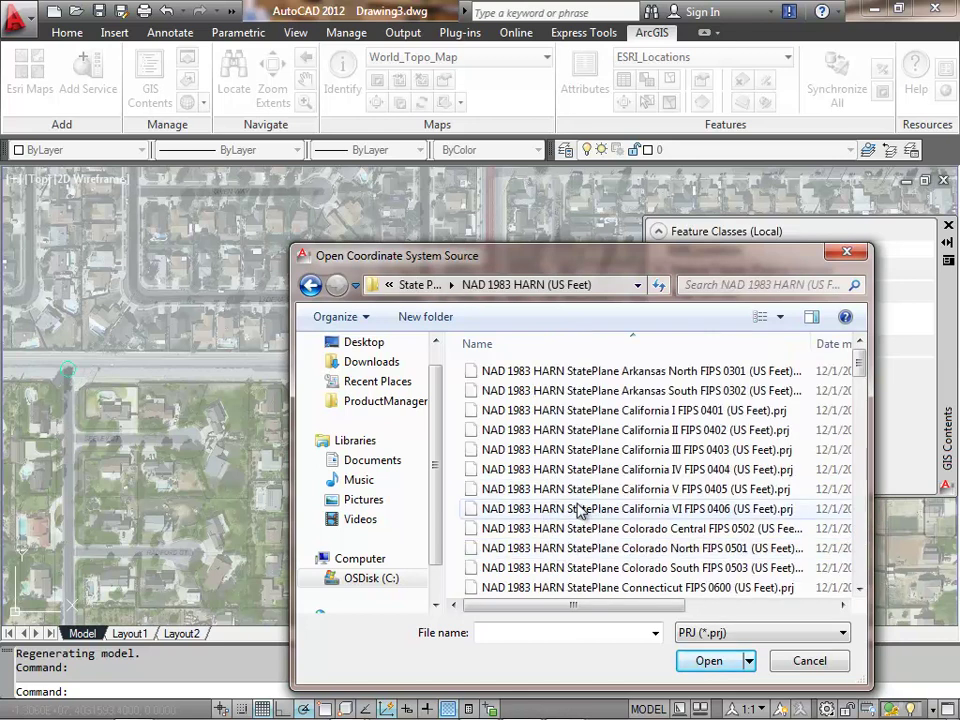
pyautogui.doubleClick(580, 510)
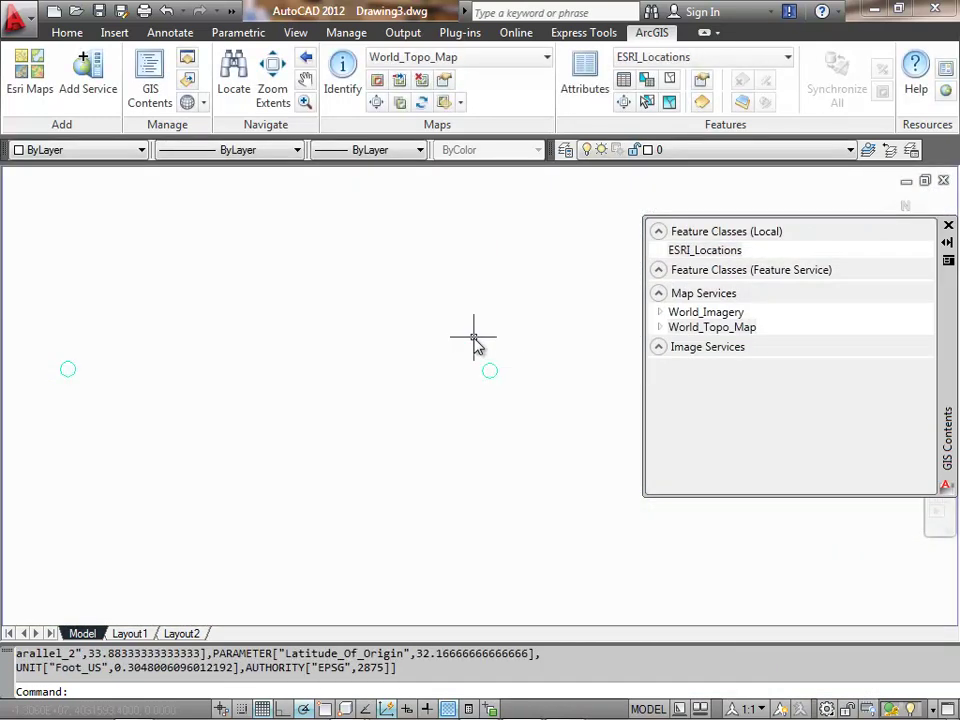
# - Cancel the stray selection windows and turn on the drawing coordinate readout
pyautogui.click(469, 358)
pyautogui.press('Escape')
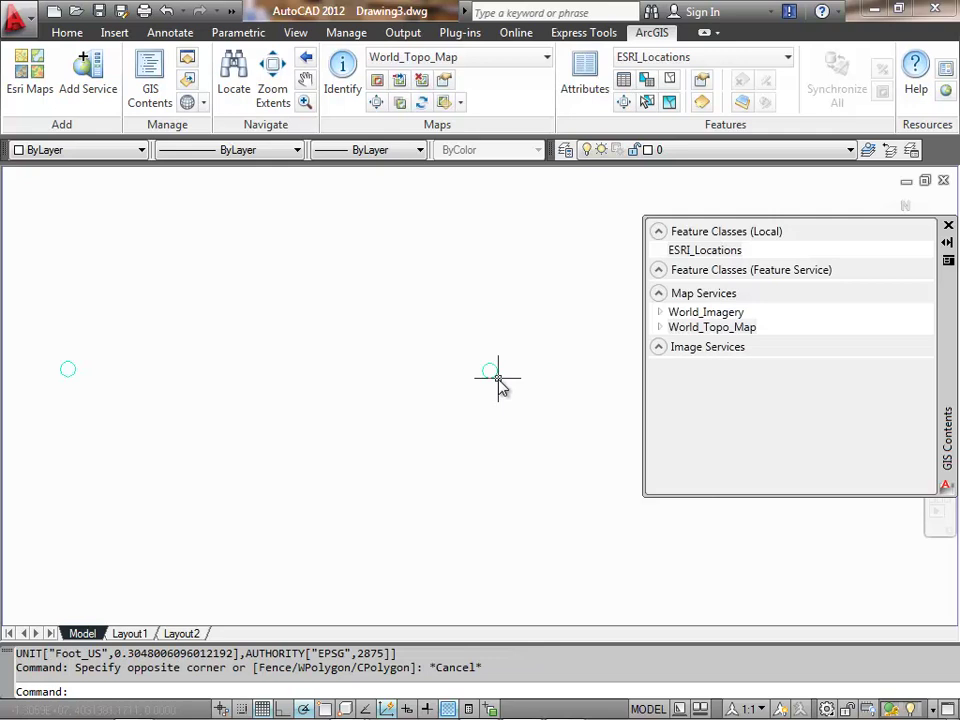
pyautogui.click(343, 489)
pyautogui.press('Escape')
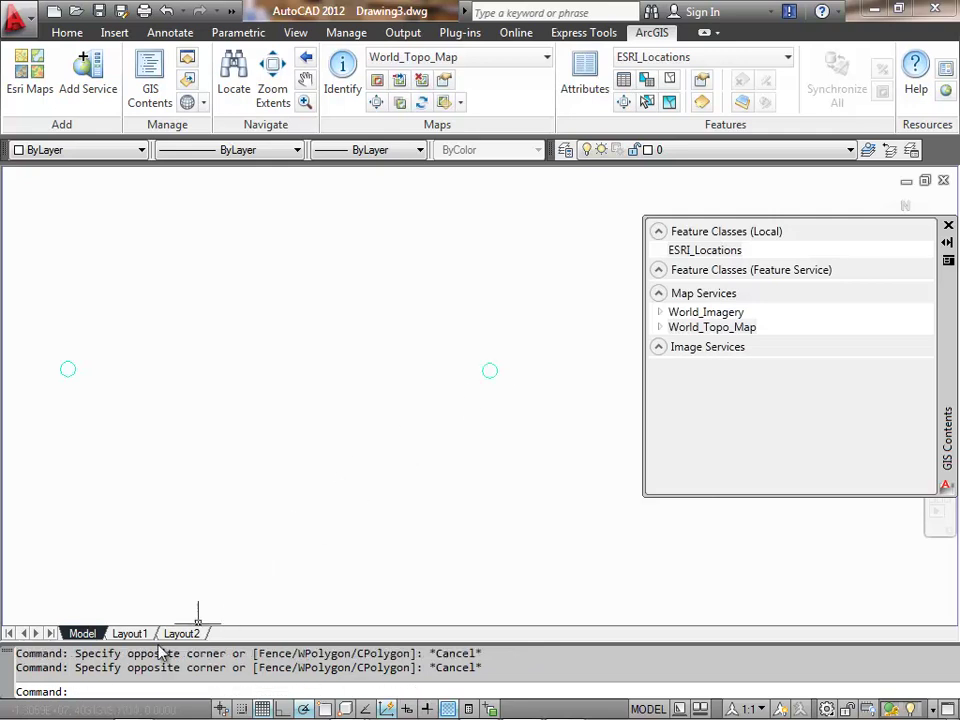
pyautogui.click(143, 712)
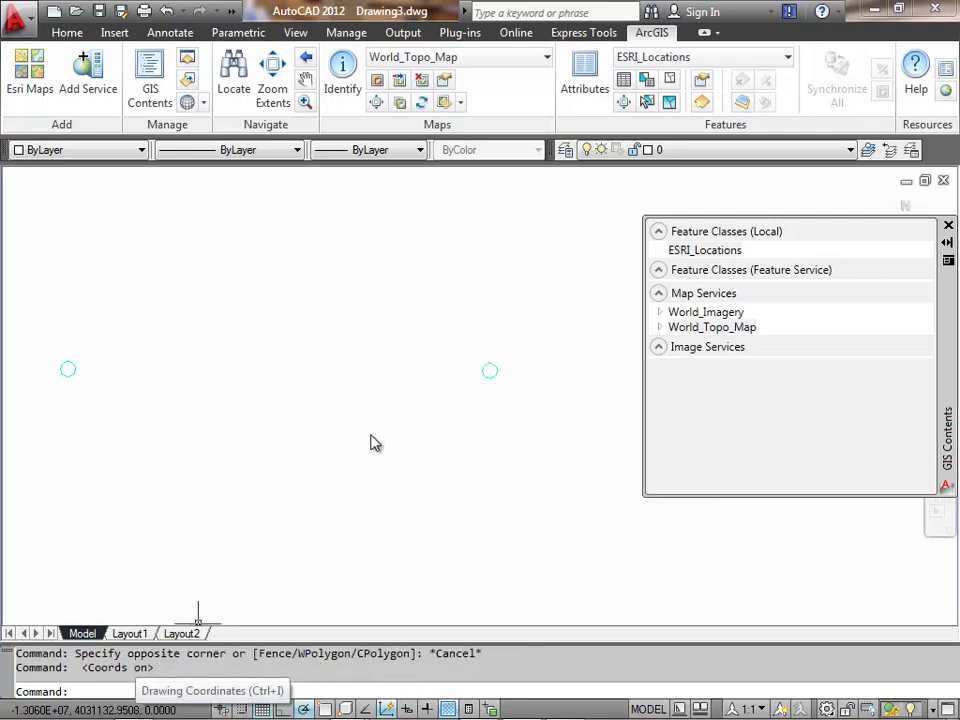
pyautogui.press('Escape')
# - Geocode the Main St address again, zoom to the top match, and close the table
pyautogui.click(233, 75)
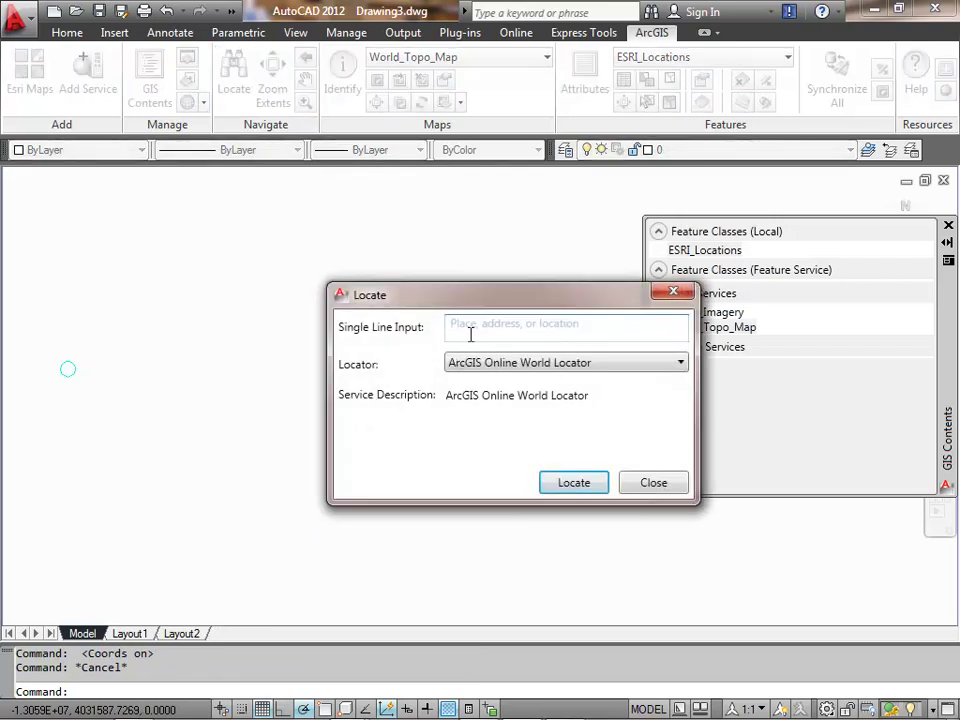
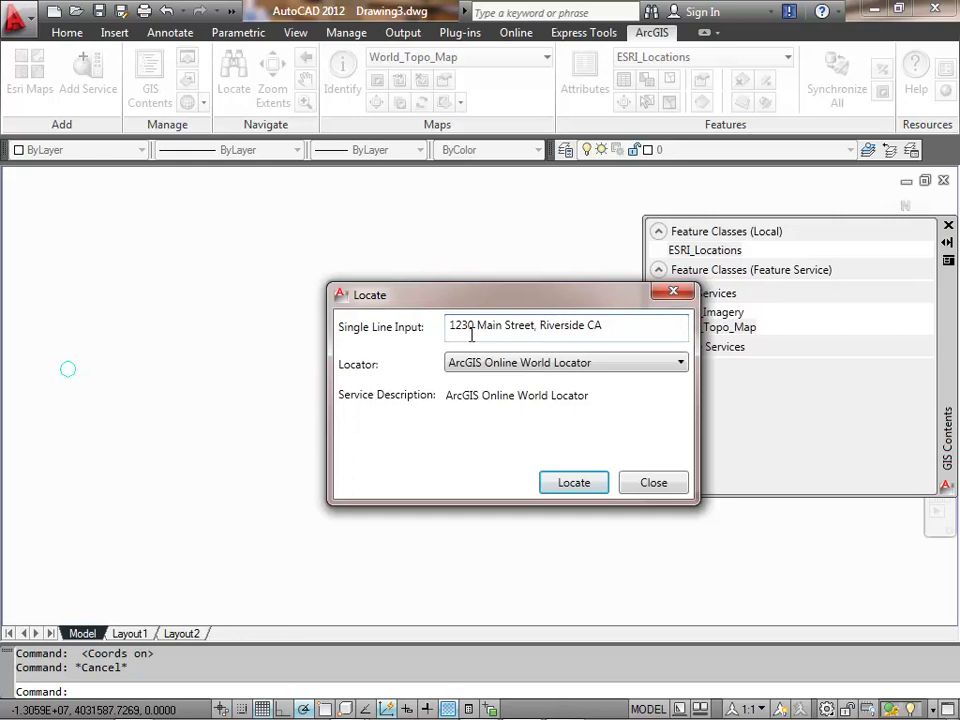
pyautogui.click(572, 484)
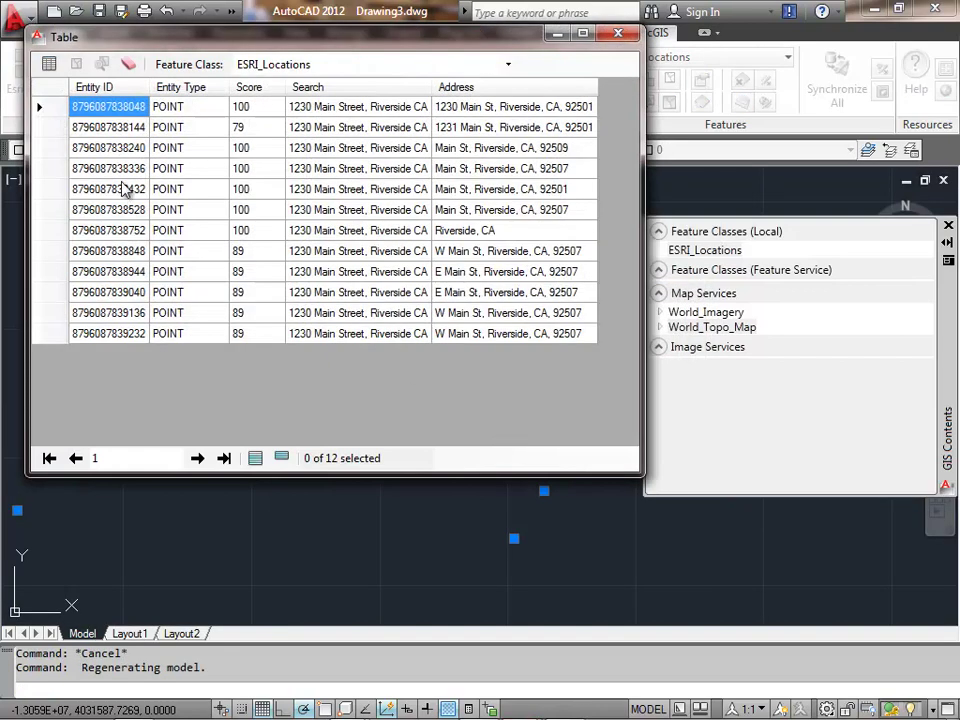
pyautogui.rightClick(51, 102)
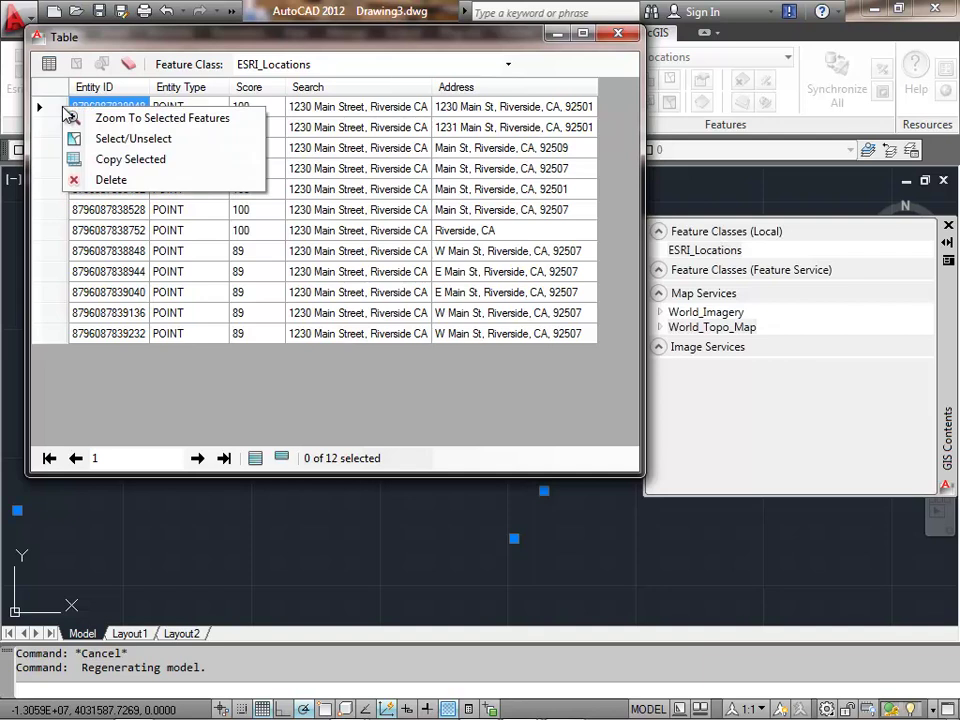
pyautogui.click(96, 118)
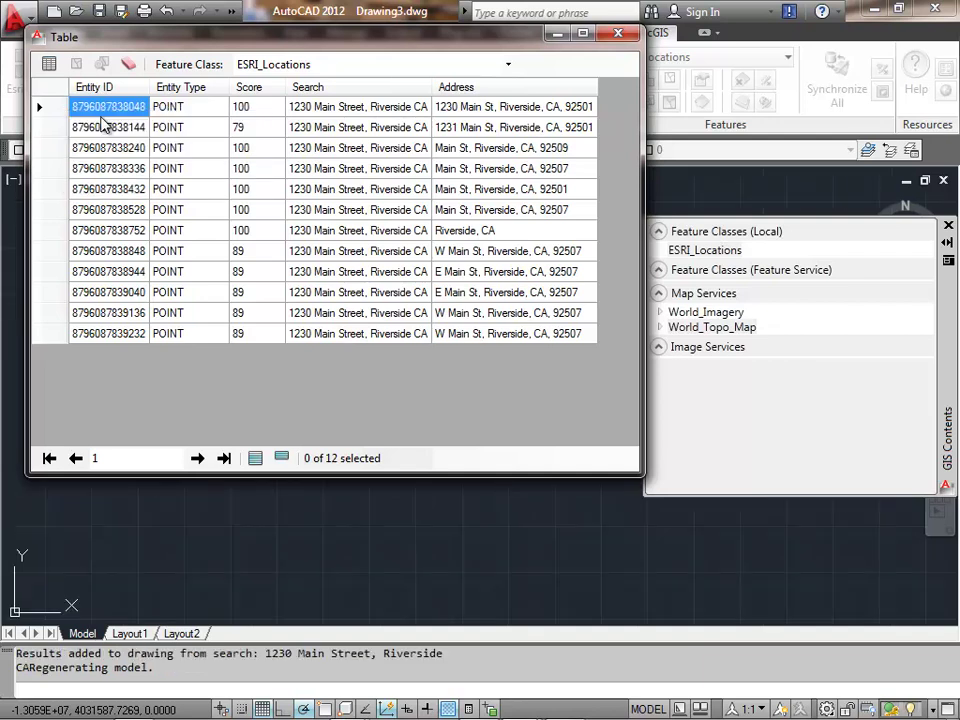
pyautogui.moveTo(135, 46); pyautogui.dragTo(296, 320)
pyautogui.click(780, 307)
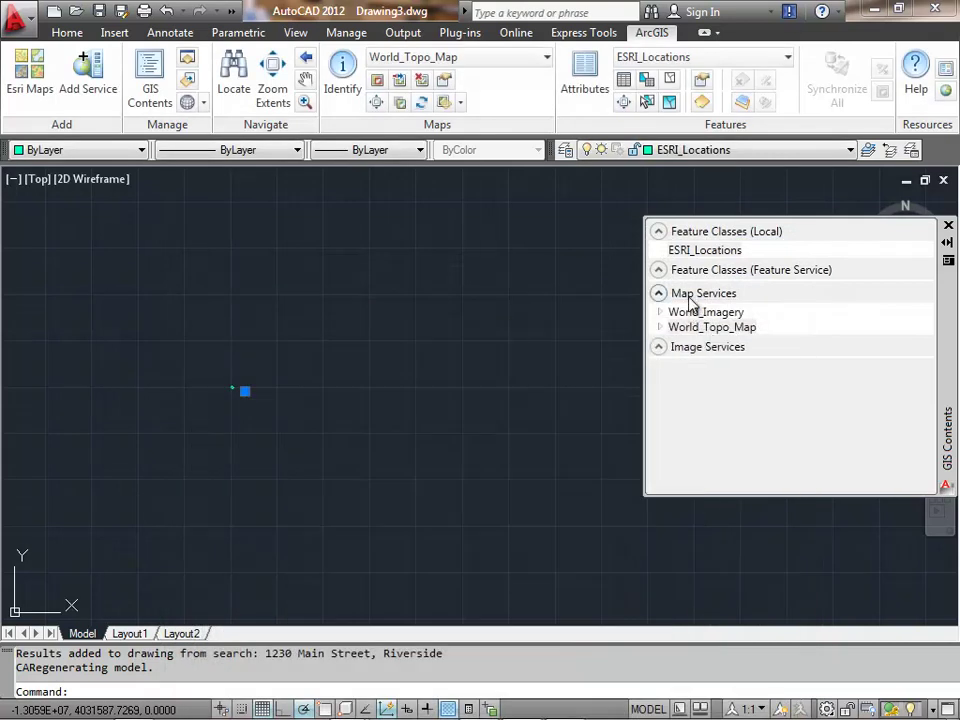
# - Refresh all map services to bring back the aerial imagery
pyautogui.click(688, 297)
pyautogui.rightClick(690, 298)
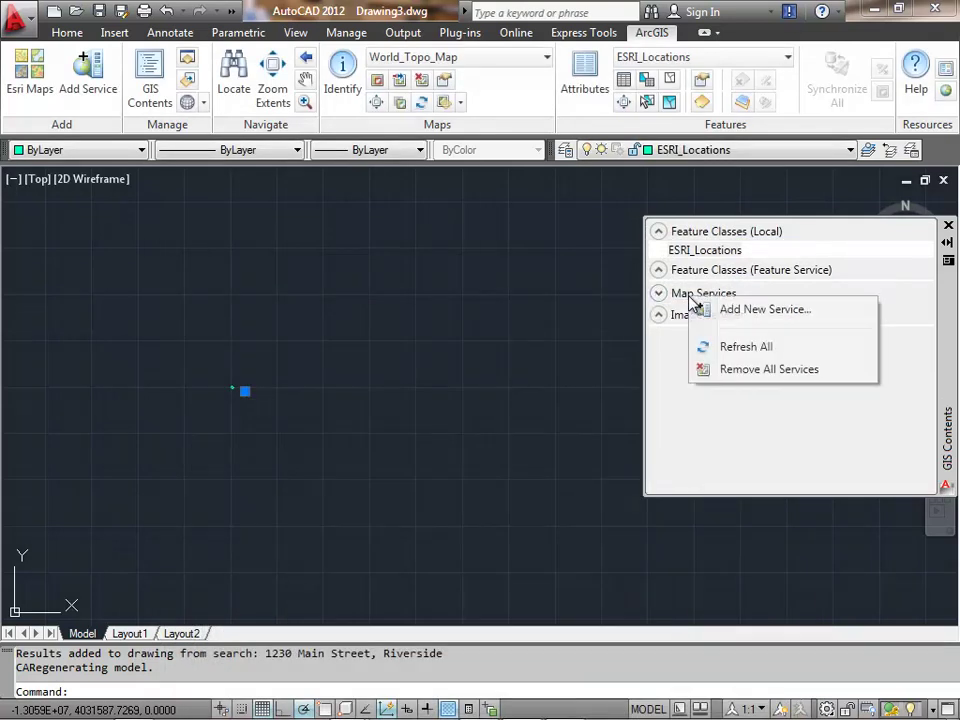
pyautogui.click(740, 348)
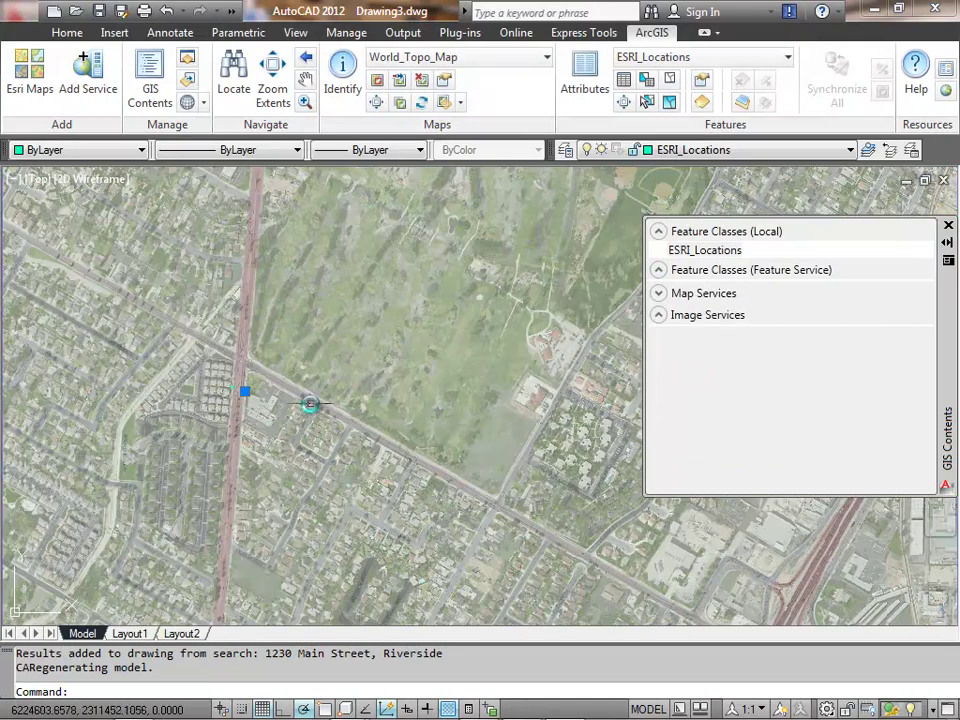
# - Toggle the coordinate readout off and on, then center and zoom in on the located point
pyautogui.click(90, 712)
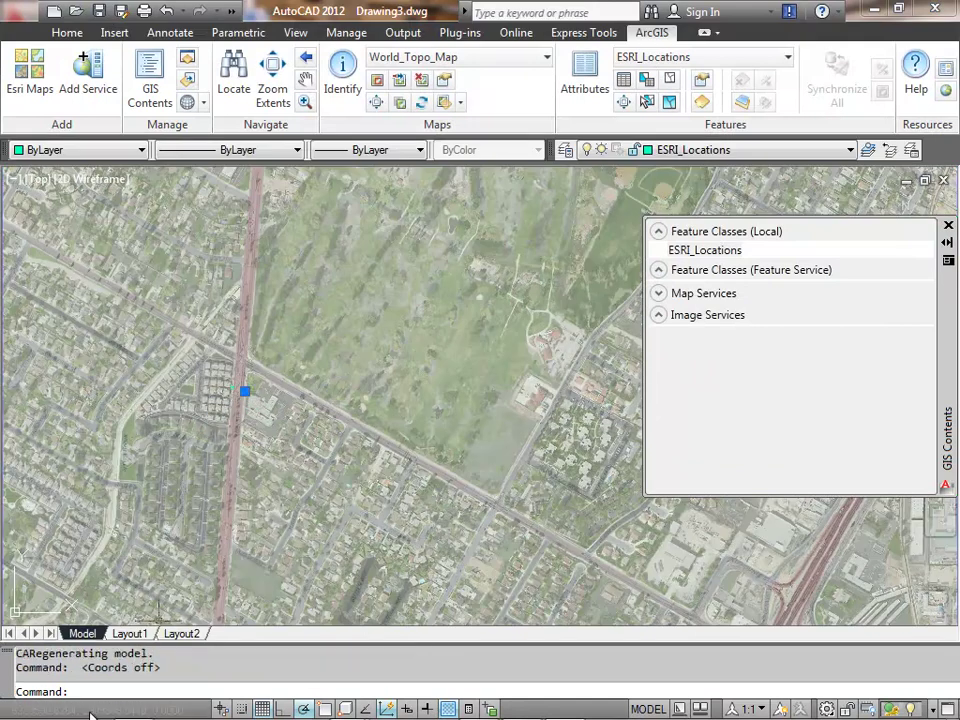
pyautogui.click(90, 712)
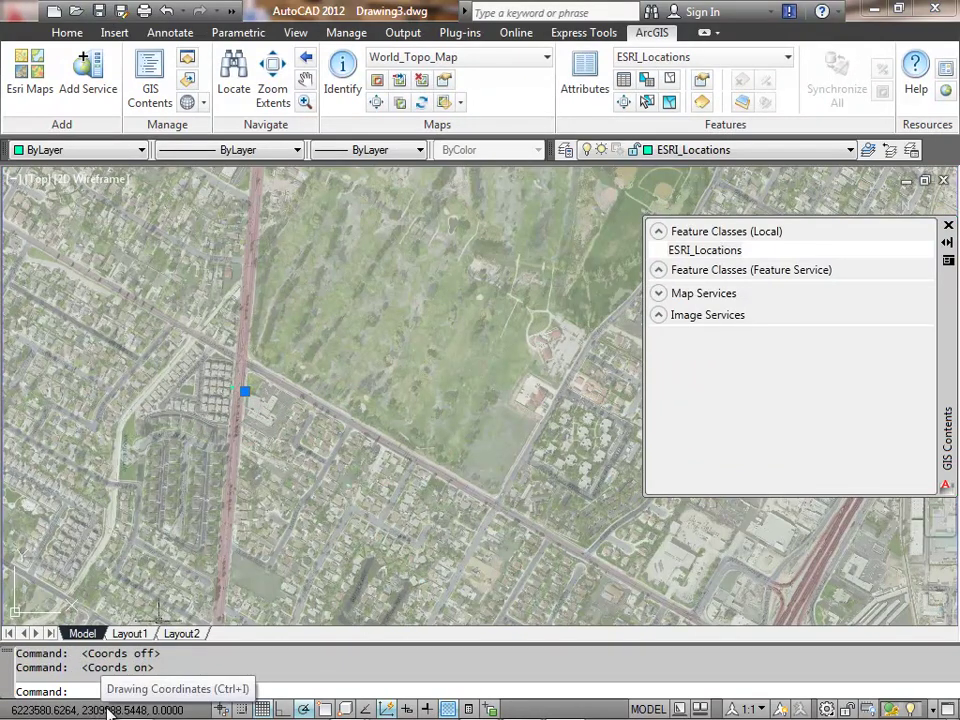
pyautogui.moveTo(253, 414); pyautogui.dragTo(440, 397, button='middle')
pyautogui.scroll(4, 430, 390)
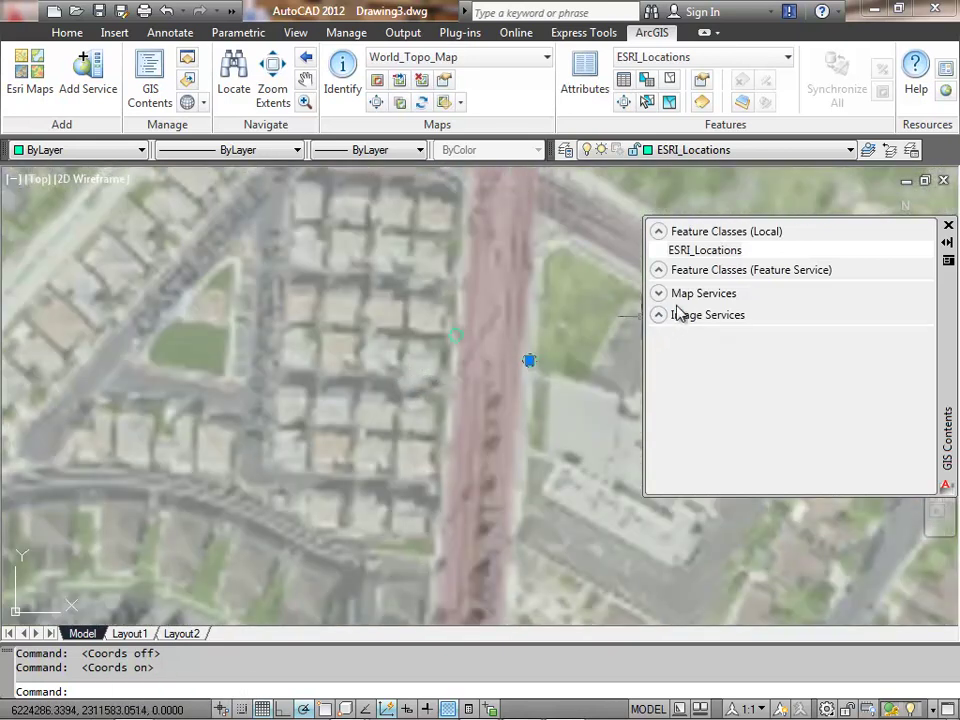
# - Switch the World_Imagery and World_Topo_Map services to Dynamic display in GIS Contents
pyautogui.click(686, 298)
pyautogui.click(692, 313)
pyautogui.rightClick(694, 313)
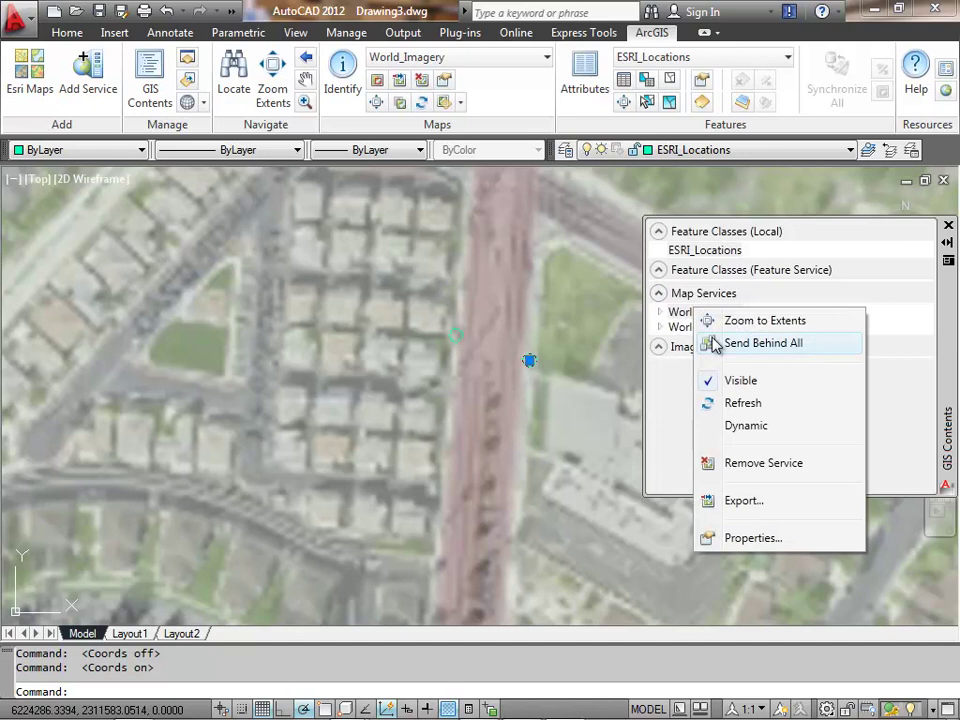
pyautogui.click(731, 426)
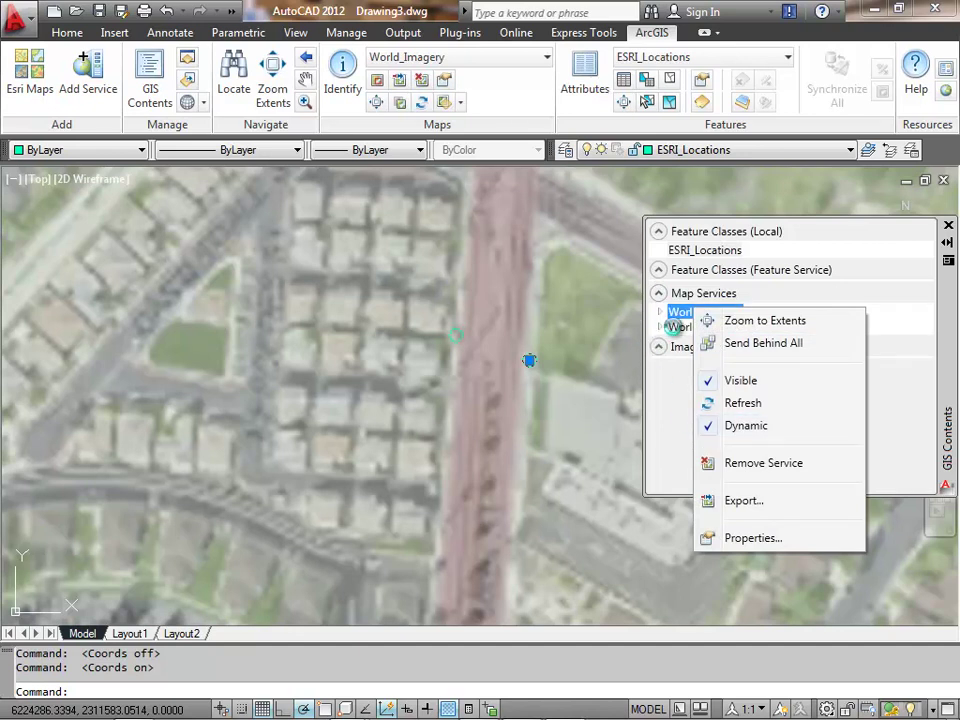
pyautogui.click(690, 327)
pyautogui.rightClick(678, 328)
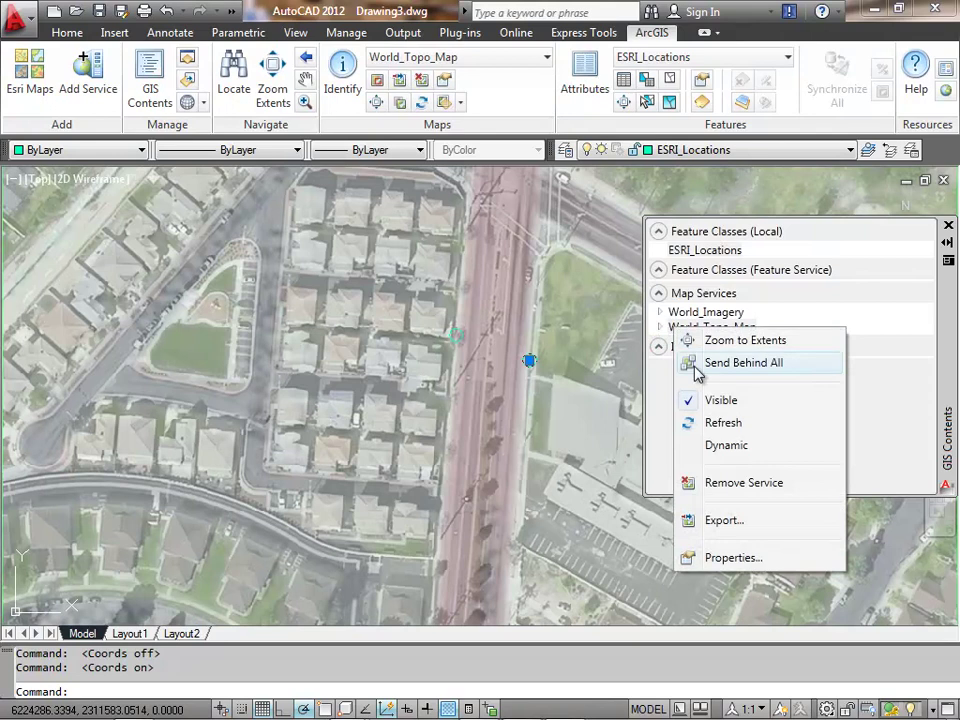
pyautogui.click(722, 446)
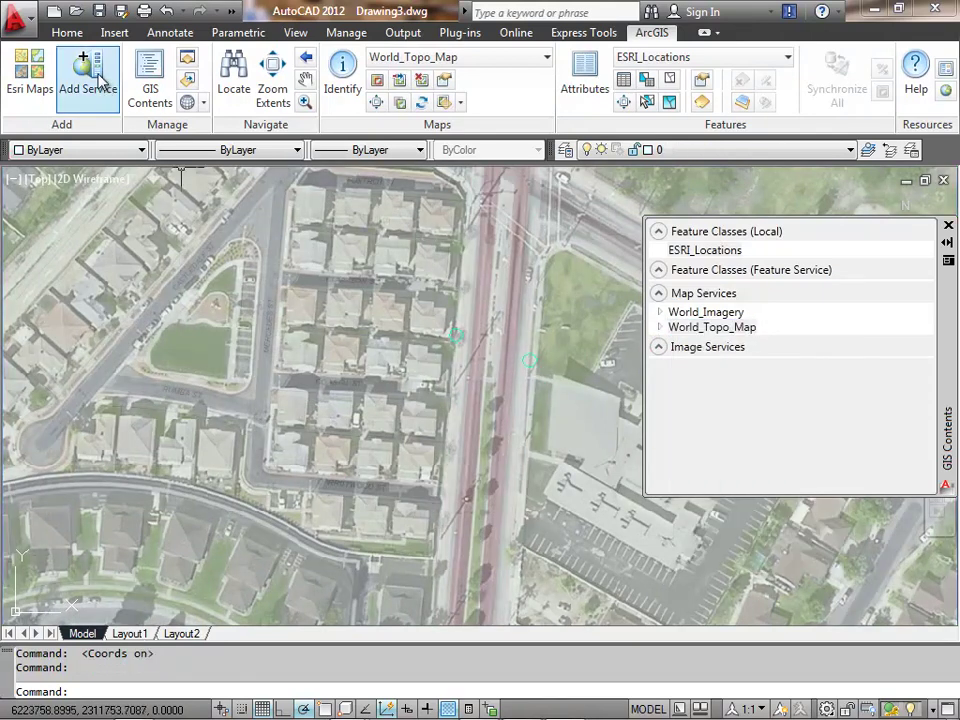
# - Start a new service from the TRUTH server and pick RiversideWater
pyautogui.click(90, 79)
pyautogui.click(178, 219)
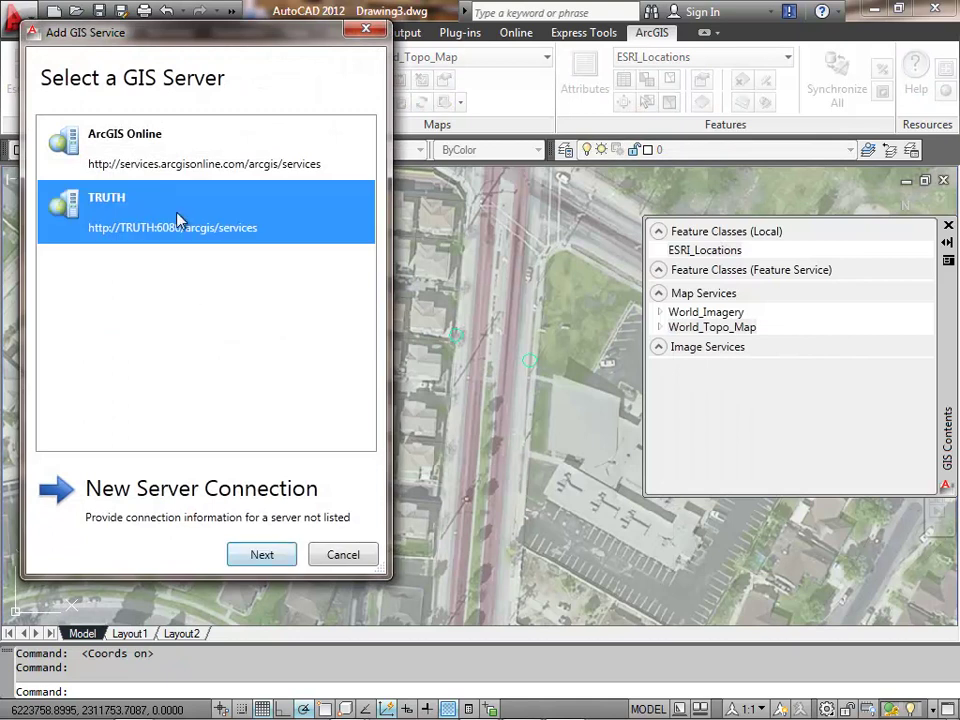
pyautogui.click(264, 555)
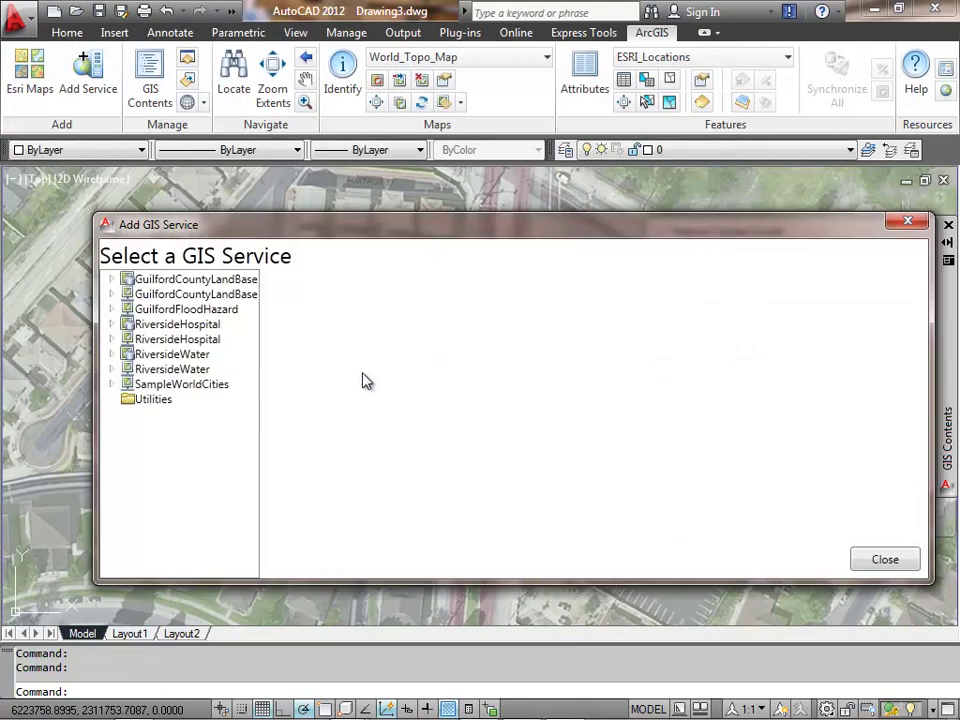
pyautogui.click(194, 372)
# - Add RiversideWater at 50 transparency with Service Full Extent bounds, then close the window
pyautogui.click(487, 524)
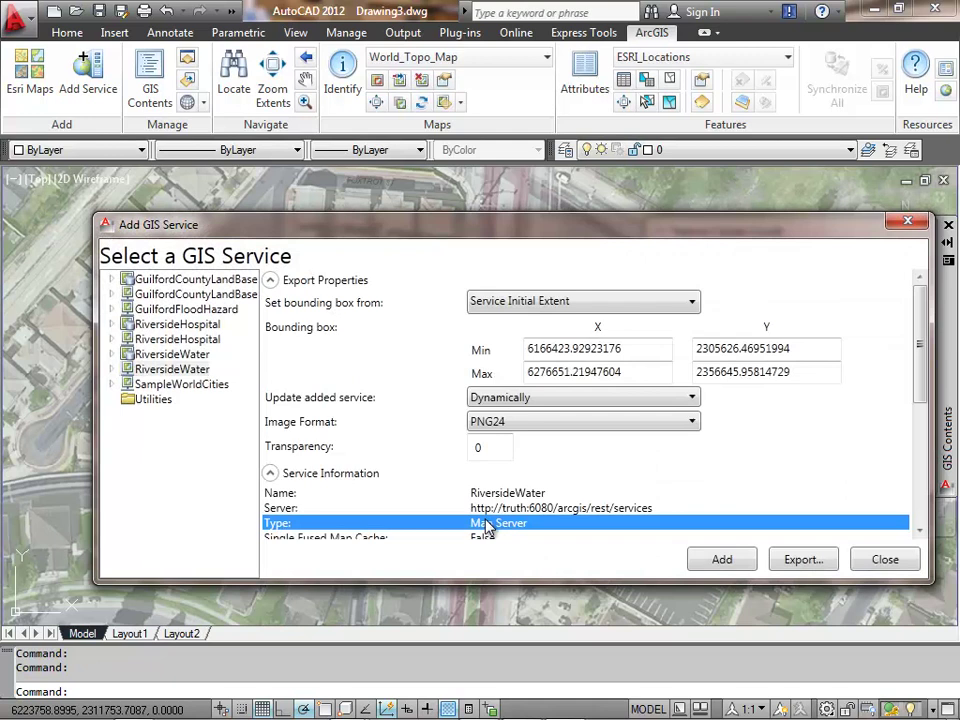
pyautogui.moveTo(490, 448); pyautogui.dragTo(465, 456)
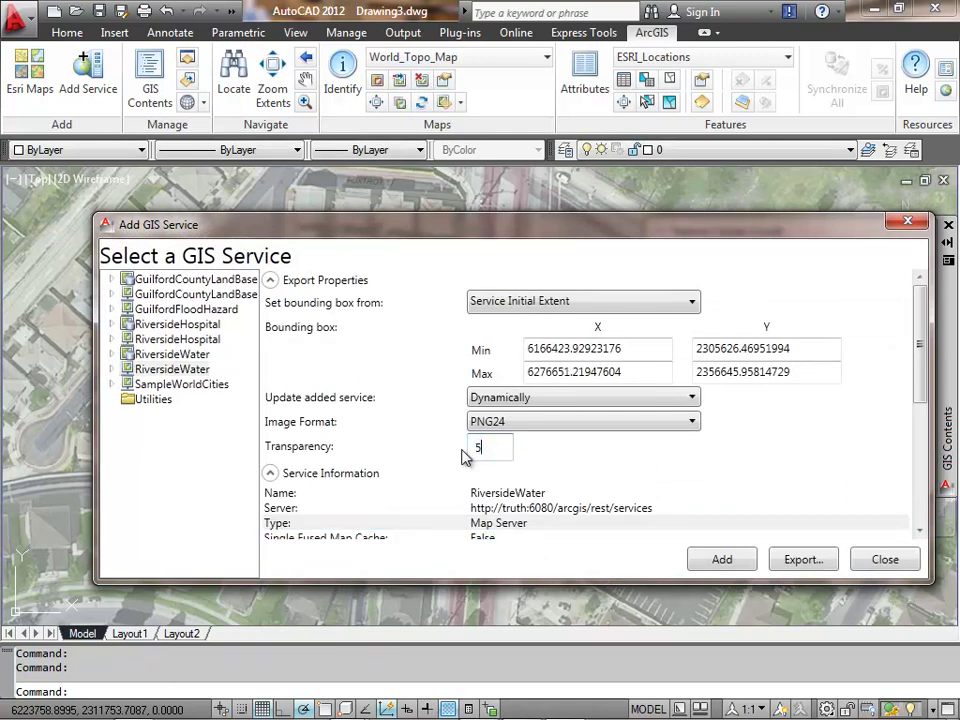
pyautogui.click(538, 305)
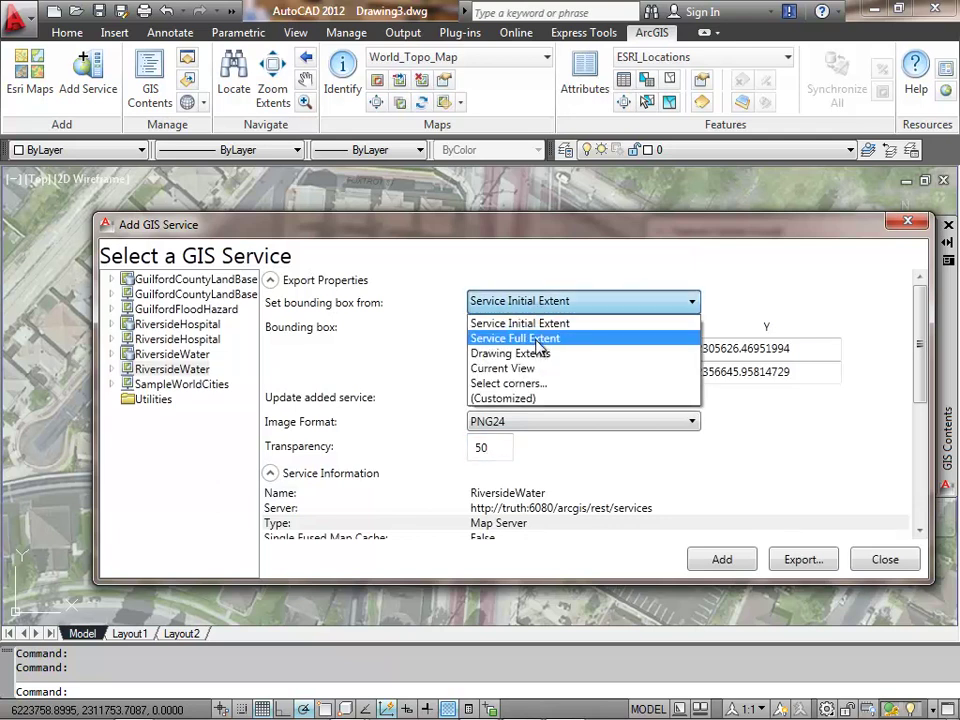
pyautogui.click(540, 339)
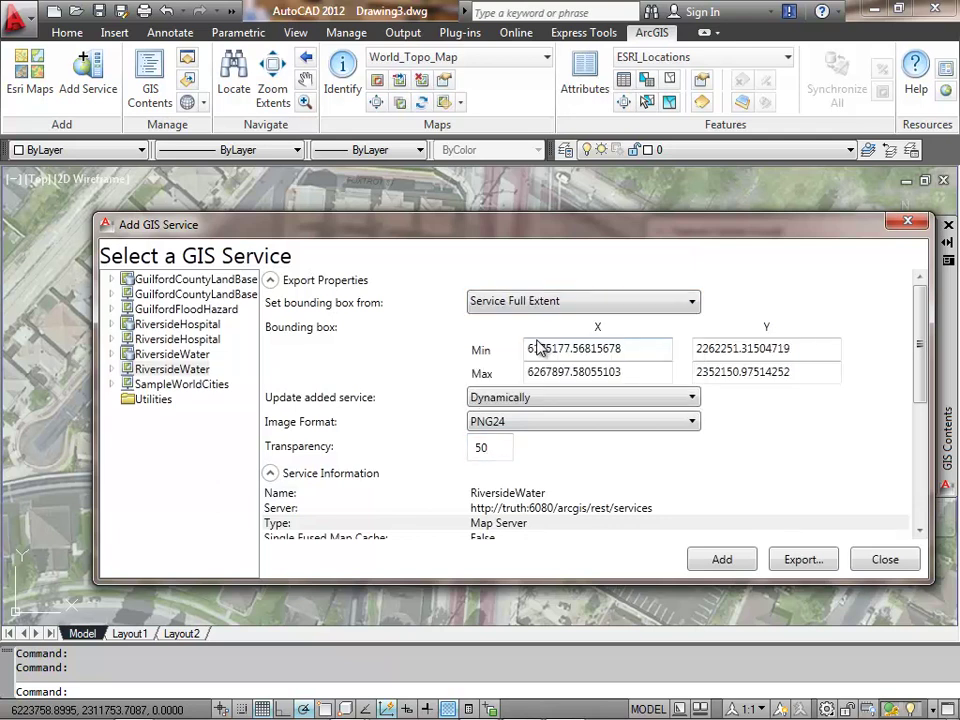
pyautogui.click(722, 559)
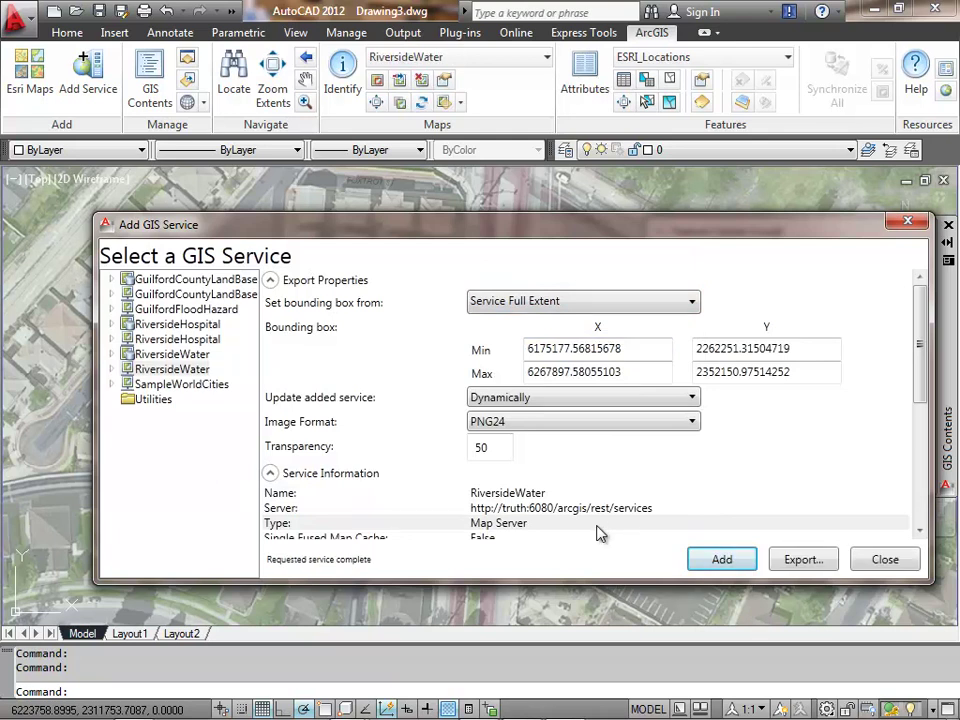
pyautogui.click(880, 560)
# - Send World_Topo_Map behind all other services
pyautogui.click(688, 343)
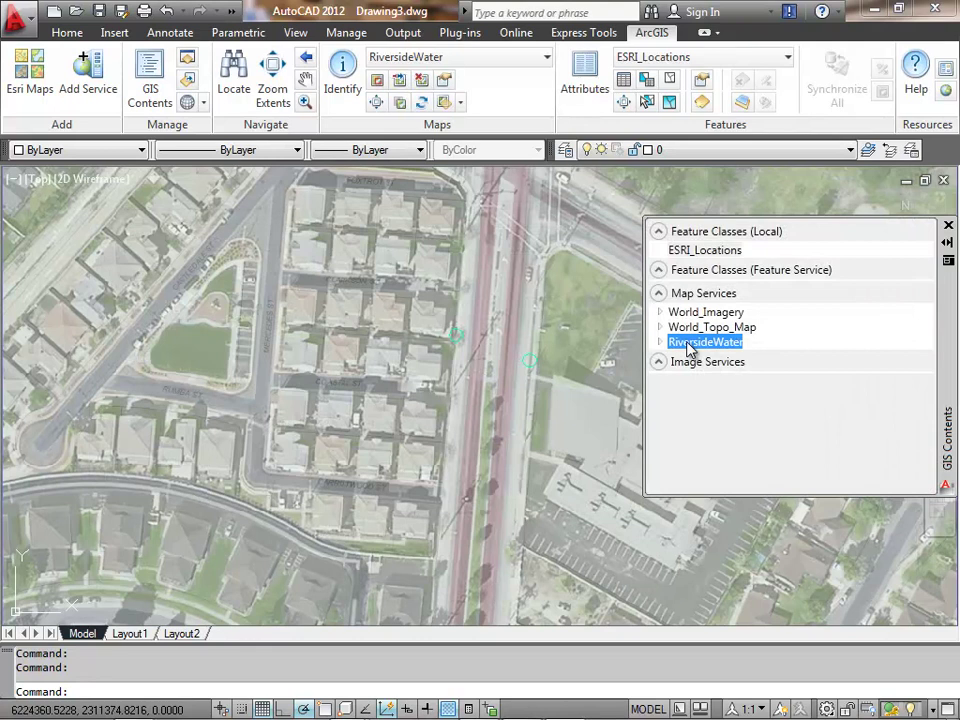
pyautogui.click(689, 333)
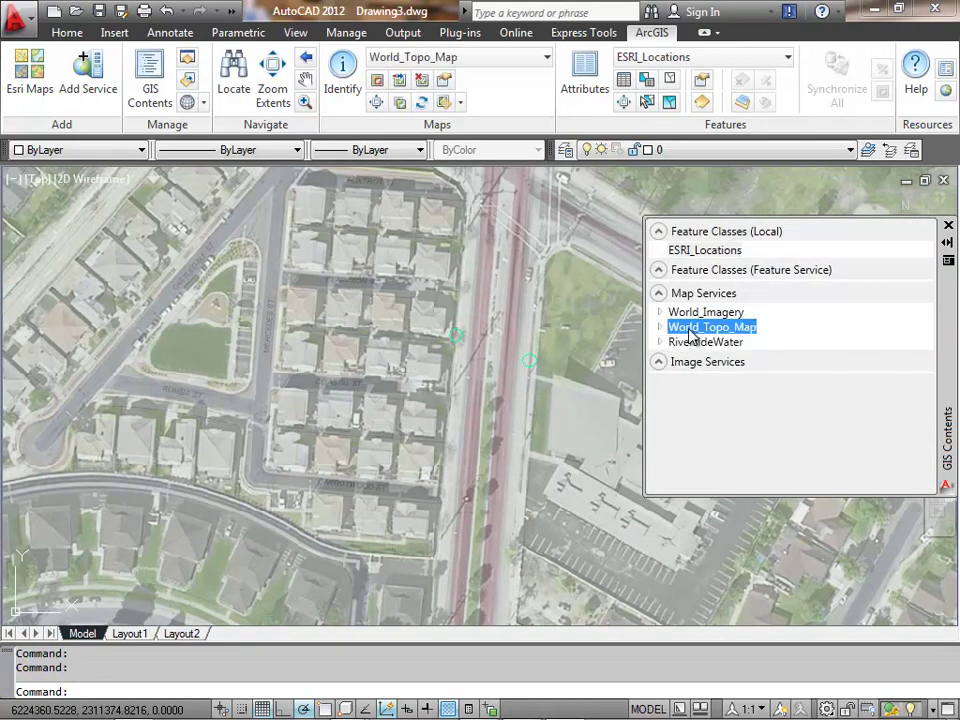
pyautogui.rightClick(689, 336)
pyautogui.click(726, 367)
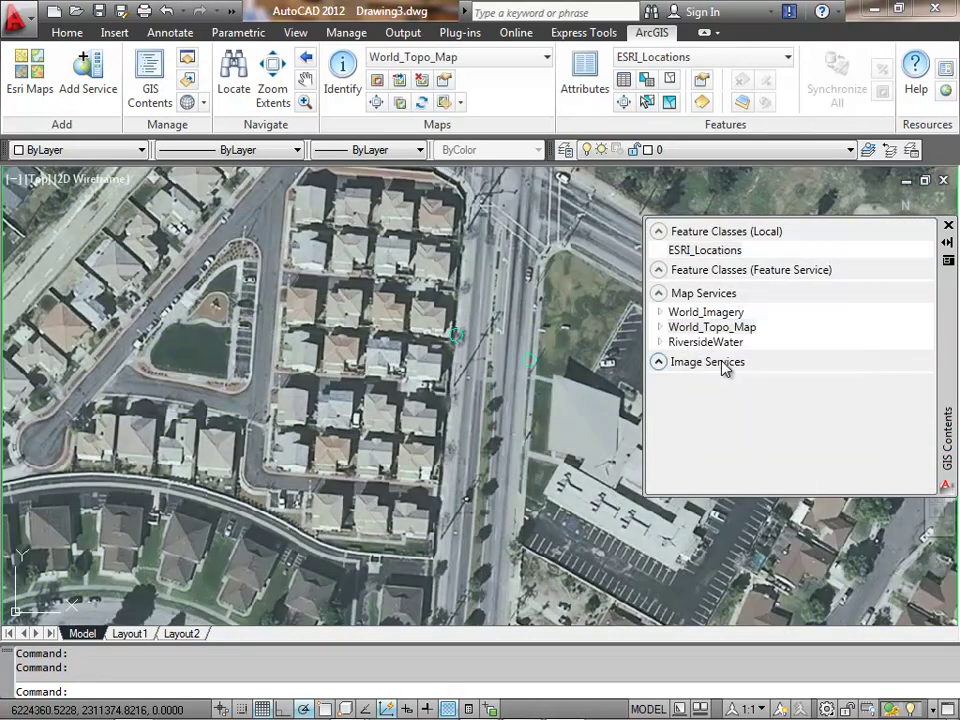
# - Send World_Imagery behind all, then expand RiversideWater to show its sublayers
pyautogui.click(695, 313)
pyautogui.rightClick(697, 315)
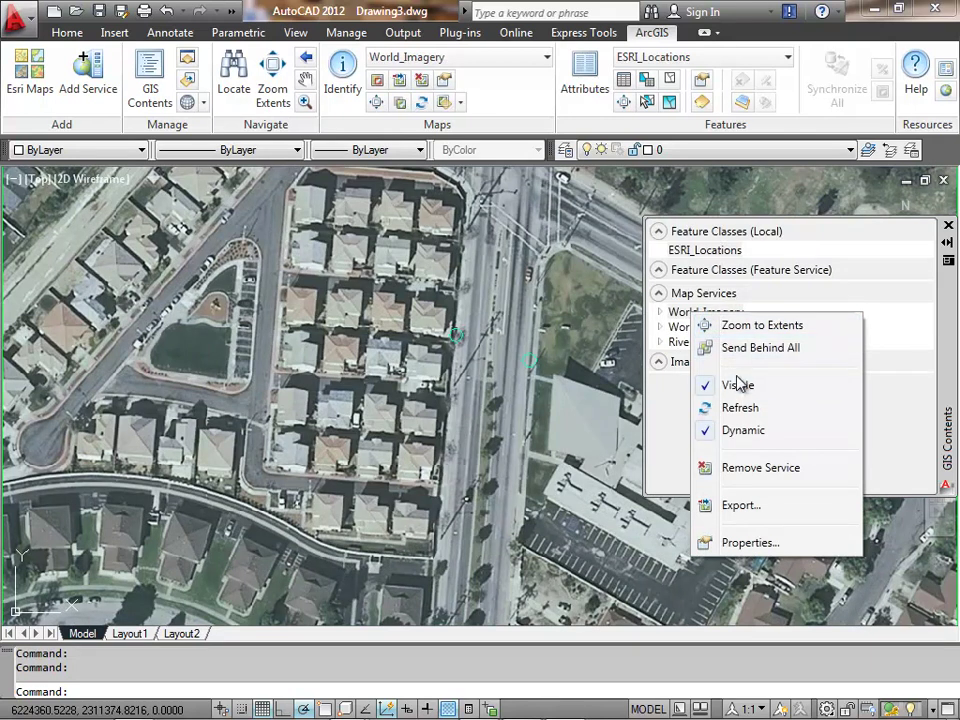
pyautogui.click(745, 348)
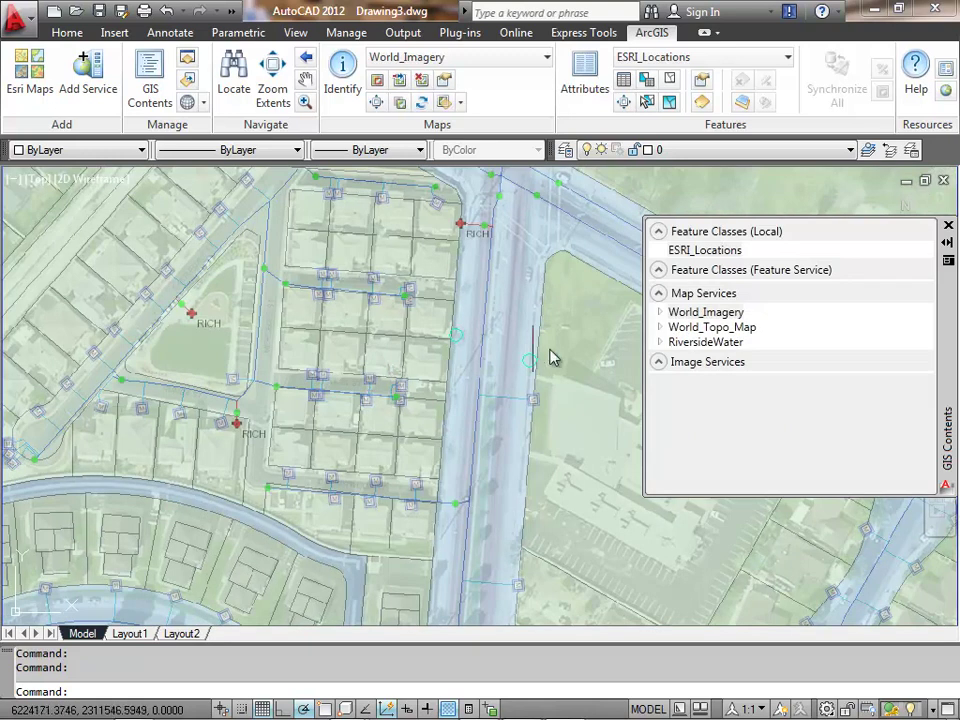
pyautogui.click(661, 342)
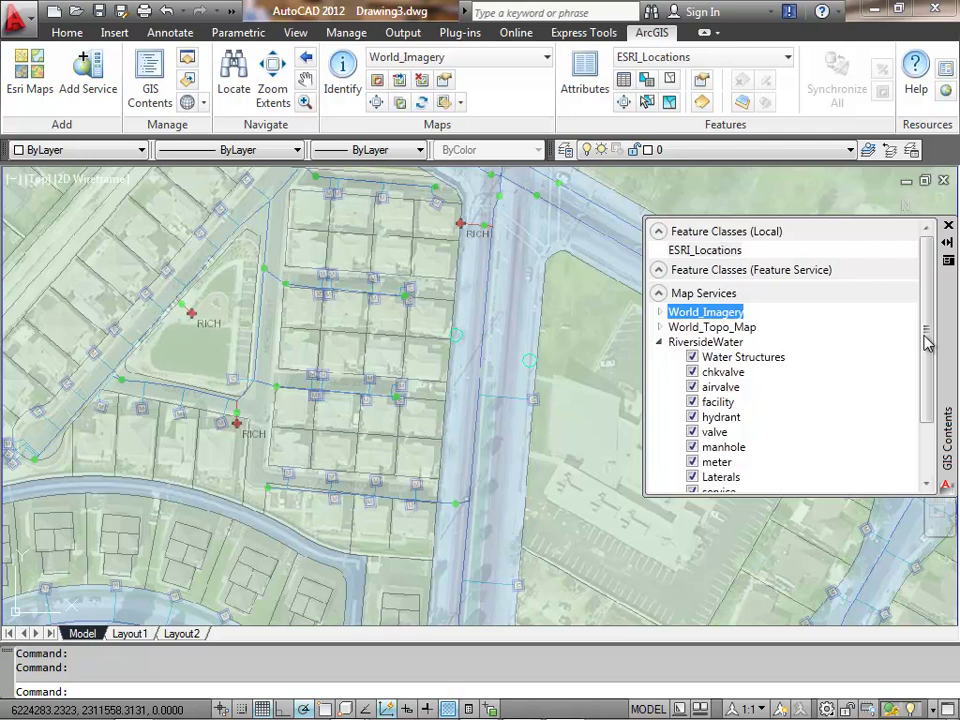
# - Toggle the service and hydrant sublayers off and back on, and switch the meter layer on
pyautogui.moveTo(926, 343); pyautogui.dragTo(928, 392)
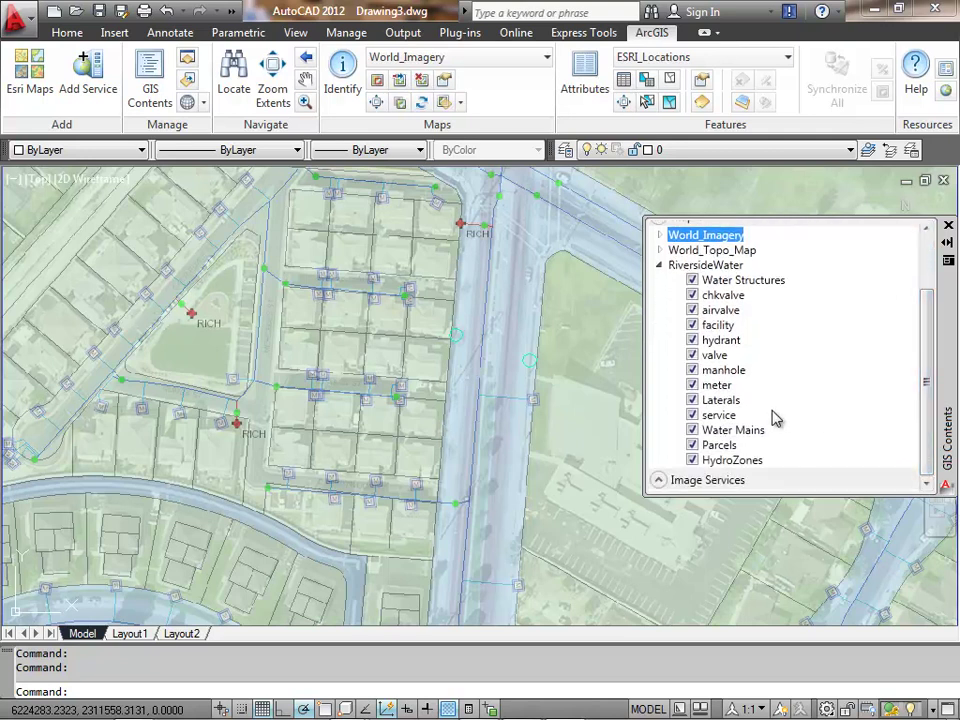
pyautogui.click(692, 387)
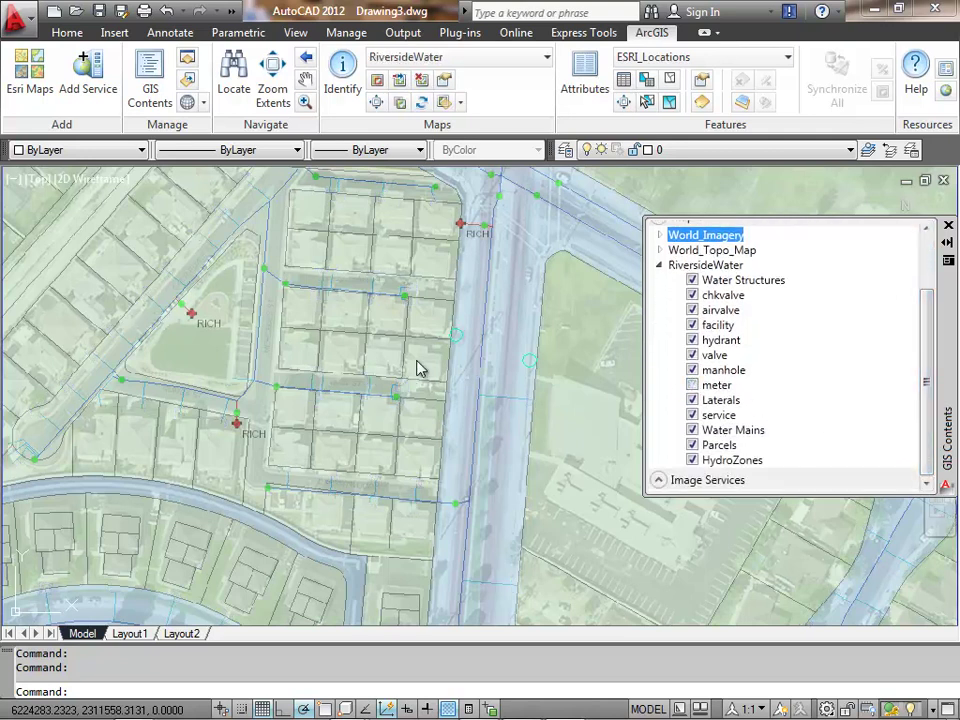
pyautogui.click(692, 415)
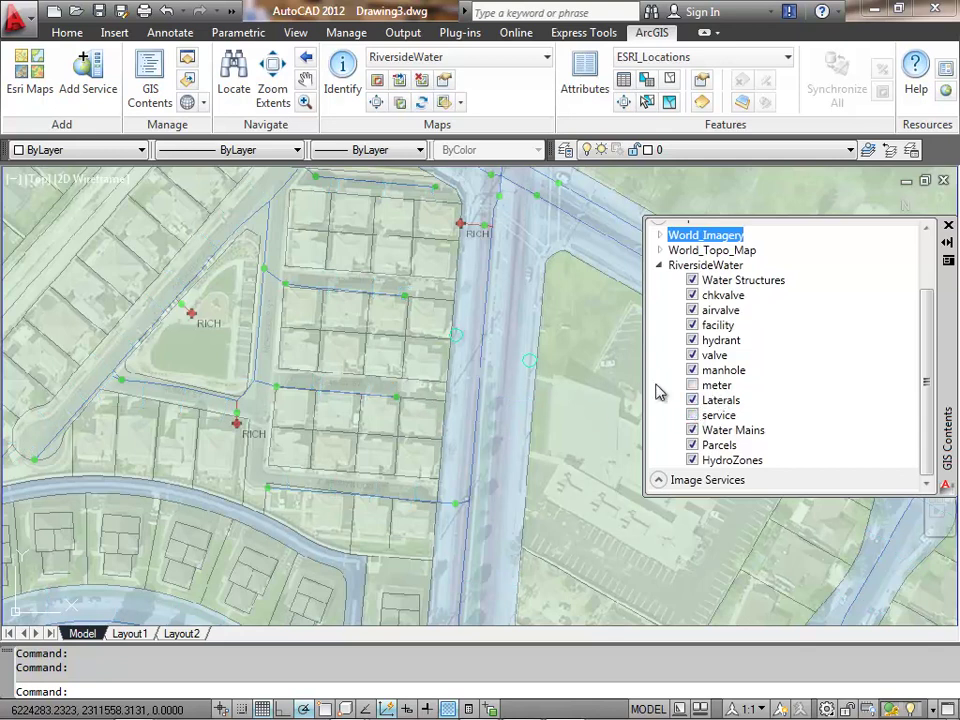
pyautogui.click(692, 340)
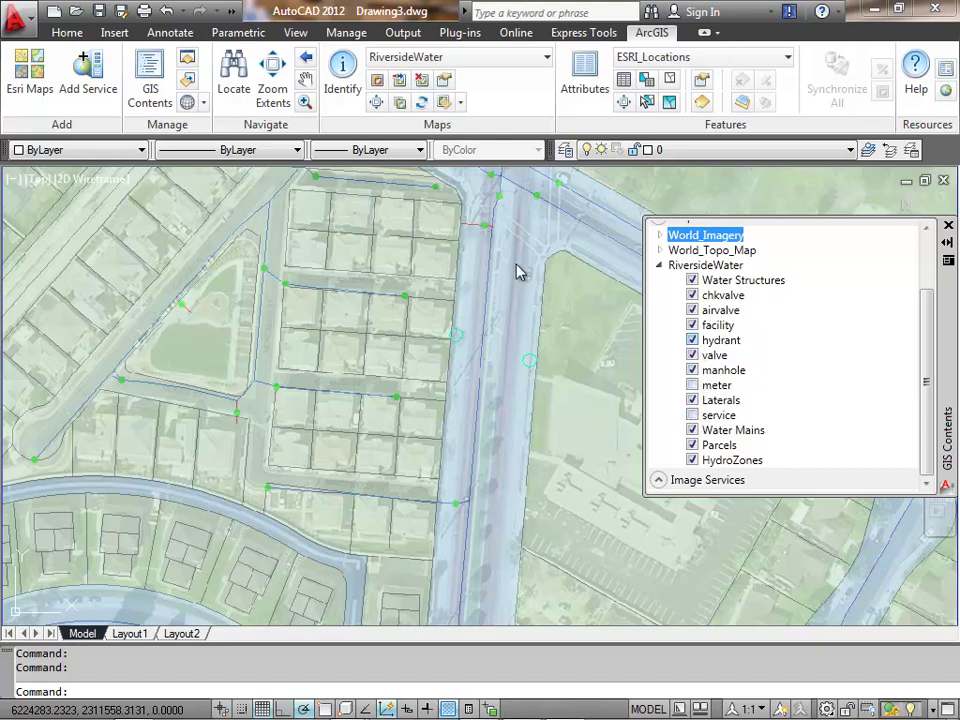
pyautogui.click(692, 385)
pyautogui.click(692, 415)
pyautogui.click(692, 340)
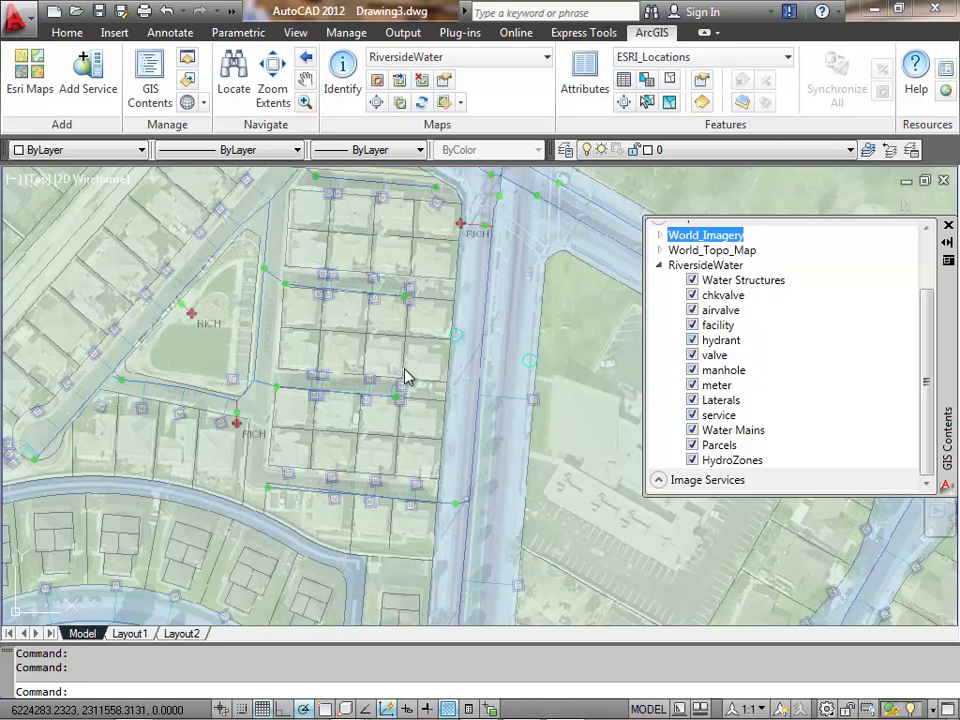
# - Identify map features inside a small two-corner rectangle on the block
pyautogui.click(347, 78)
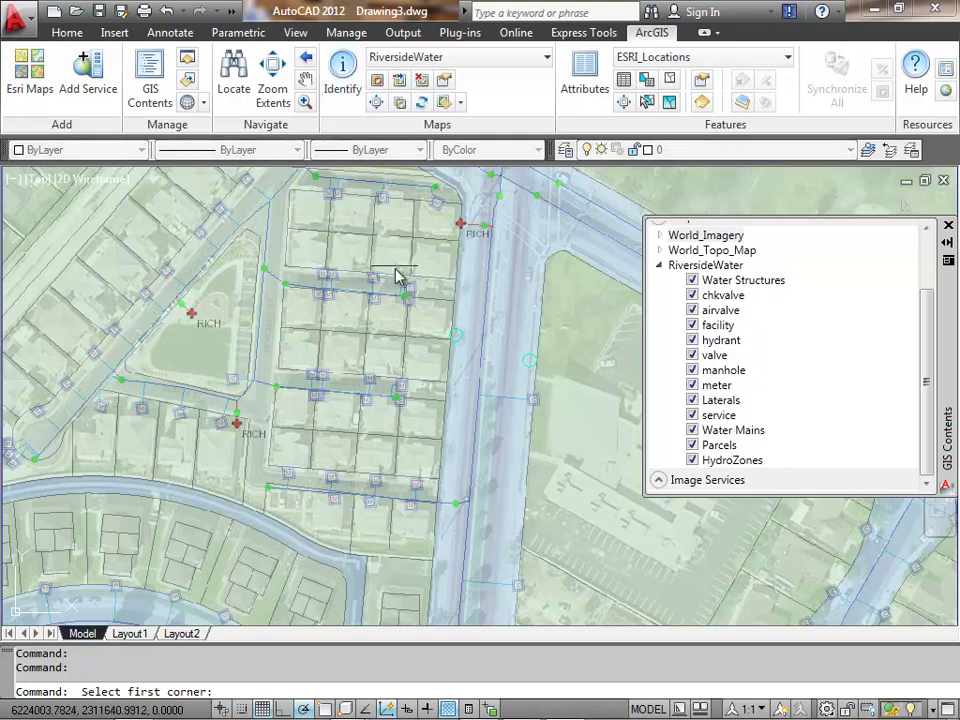
pyautogui.click(413, 302)
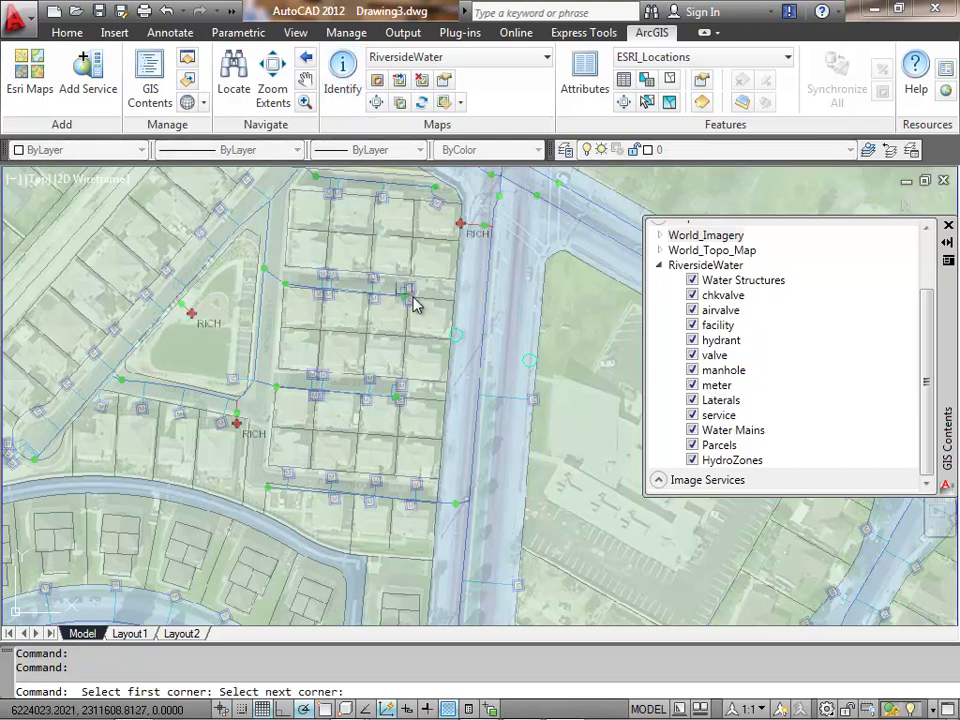
pyautogui.click(476, 282)
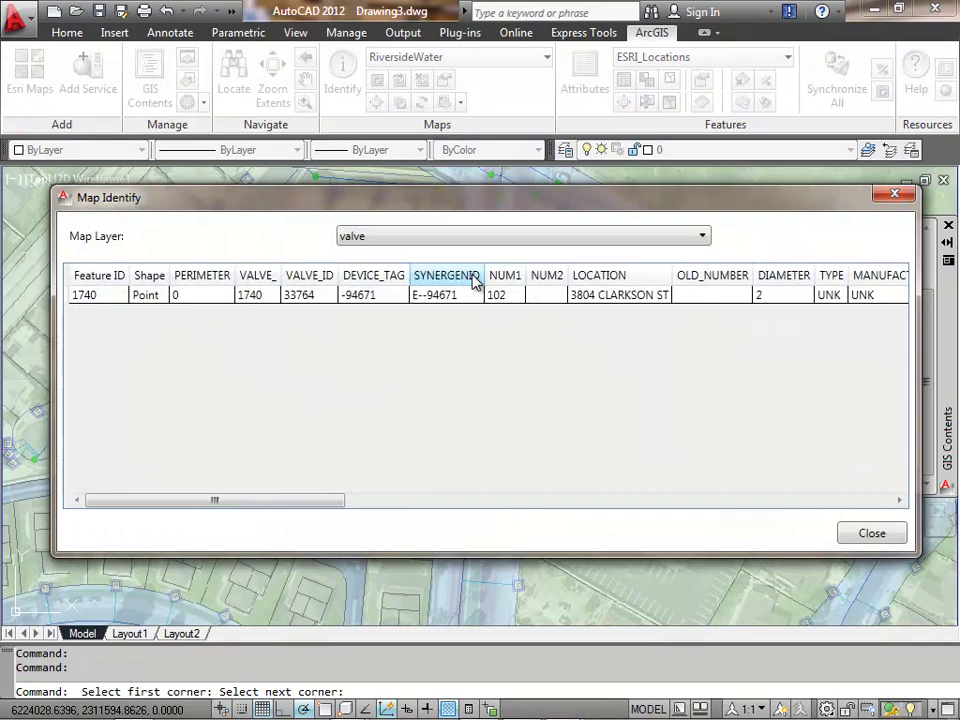
# - Show the meter layer's attributes, select both meter rows, and close the results
pyautogui.click(501, 240)
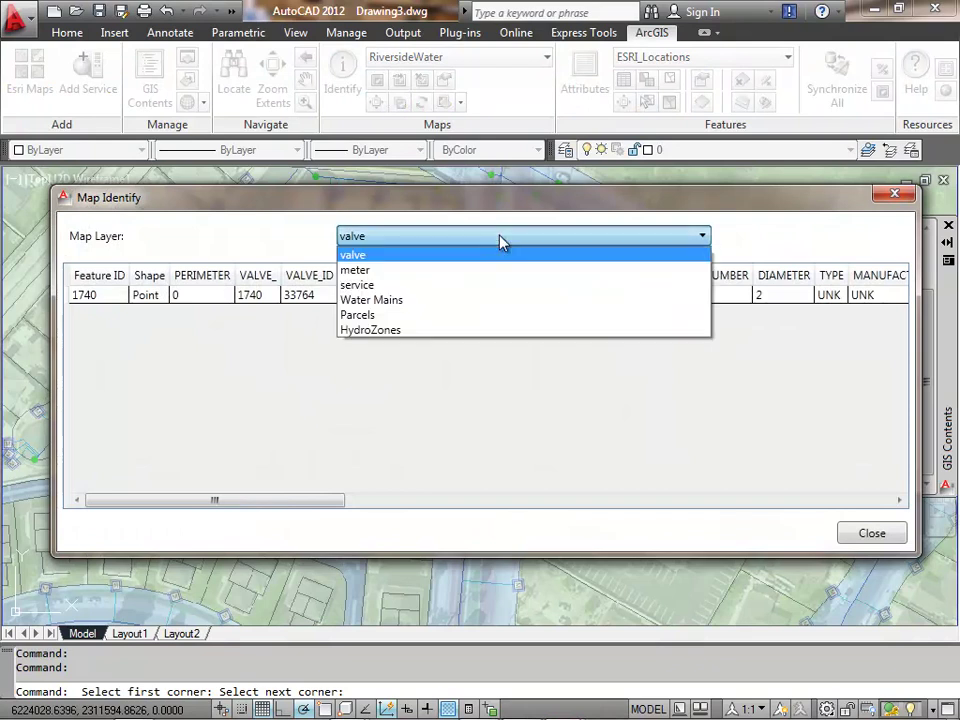
pyautogui.click(463, 270)
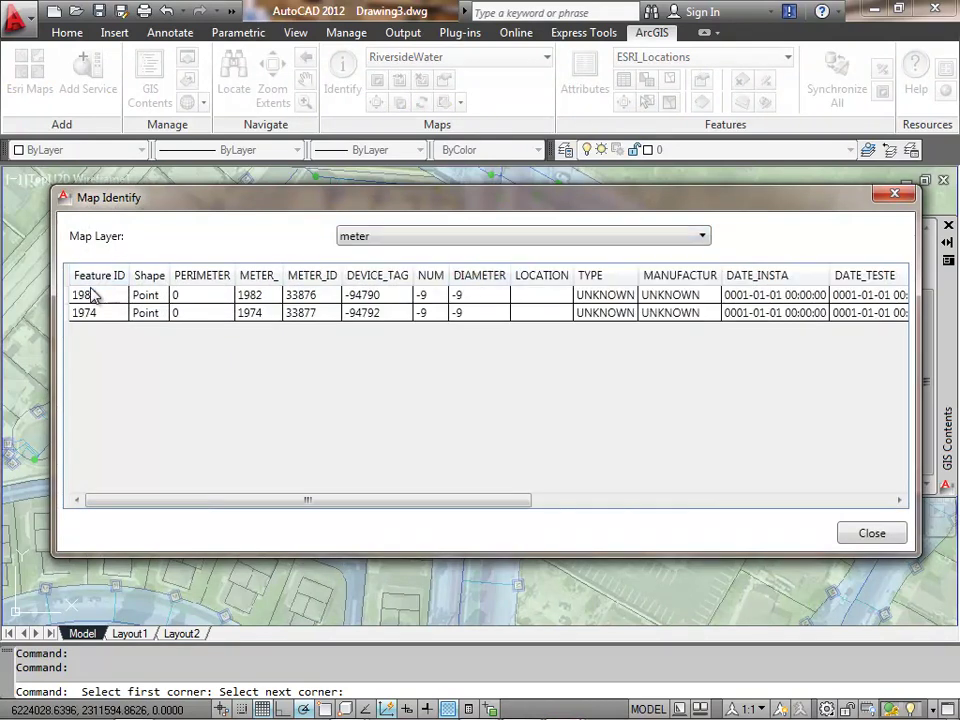
pyautogui.moveTo(86, 297); pyautogui.dragTo(197, 326)
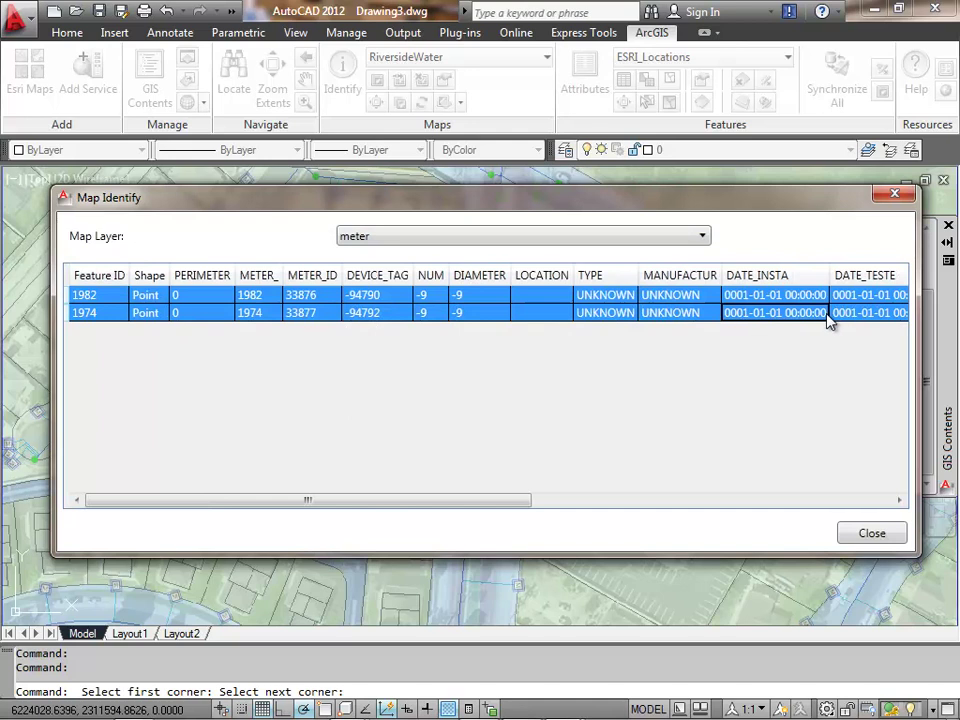
pyautogui.click(898, 194)
# - Paste the two meter records into a new Excel workbook, widen it, then close without saving
pyautogui.click(150, 712)
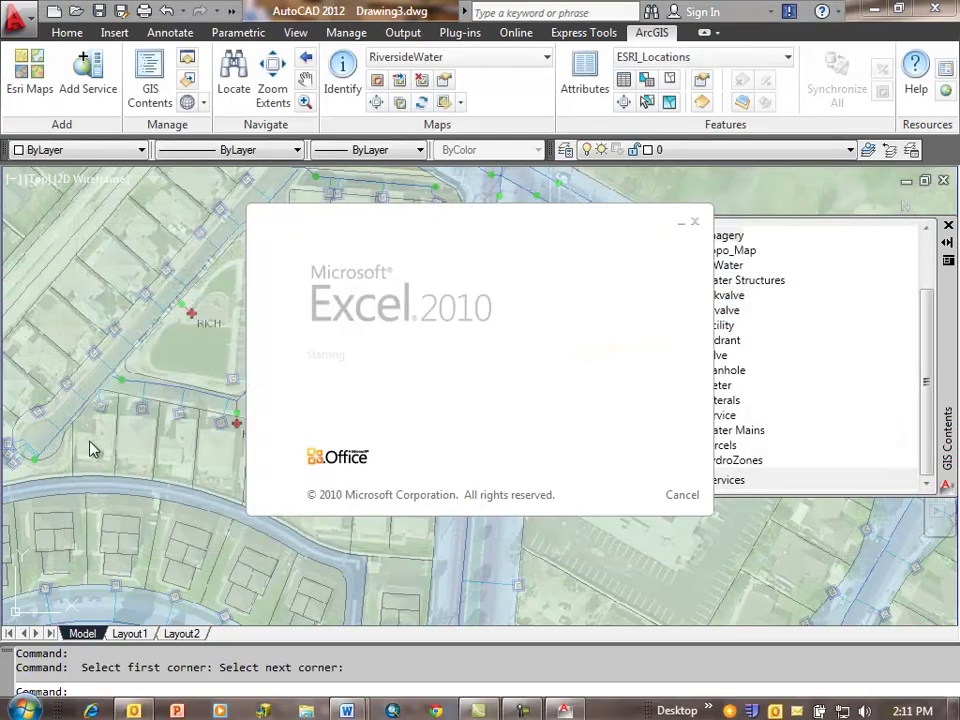
pyautogui.hotkey('ctrl', 'v')
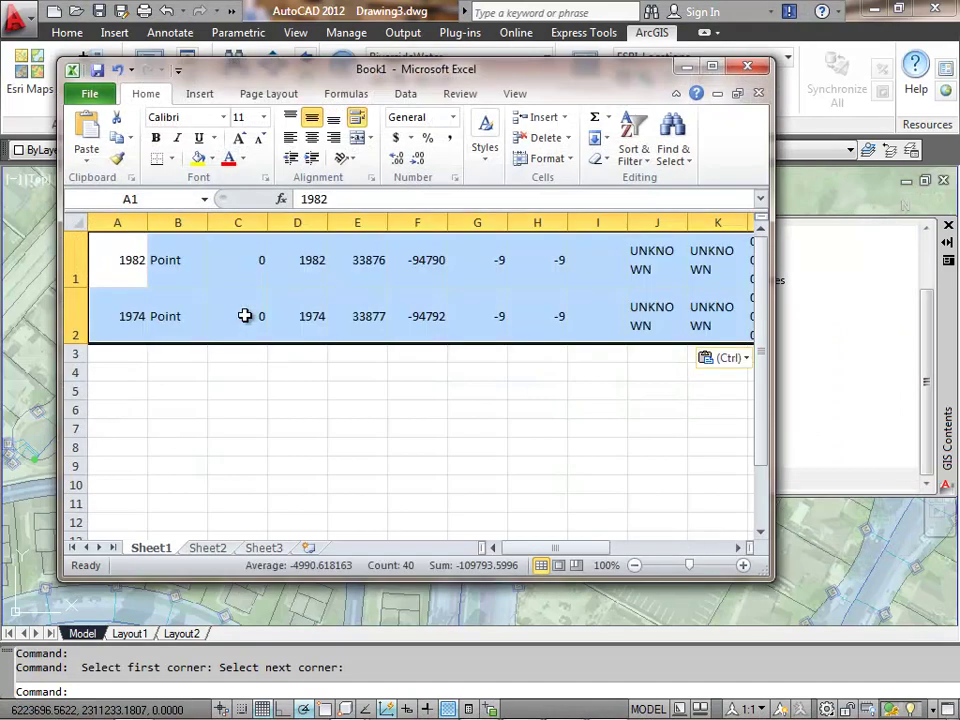
pyautogui.moveTo(772, 301); pyautogui.dragTo(957, 300)
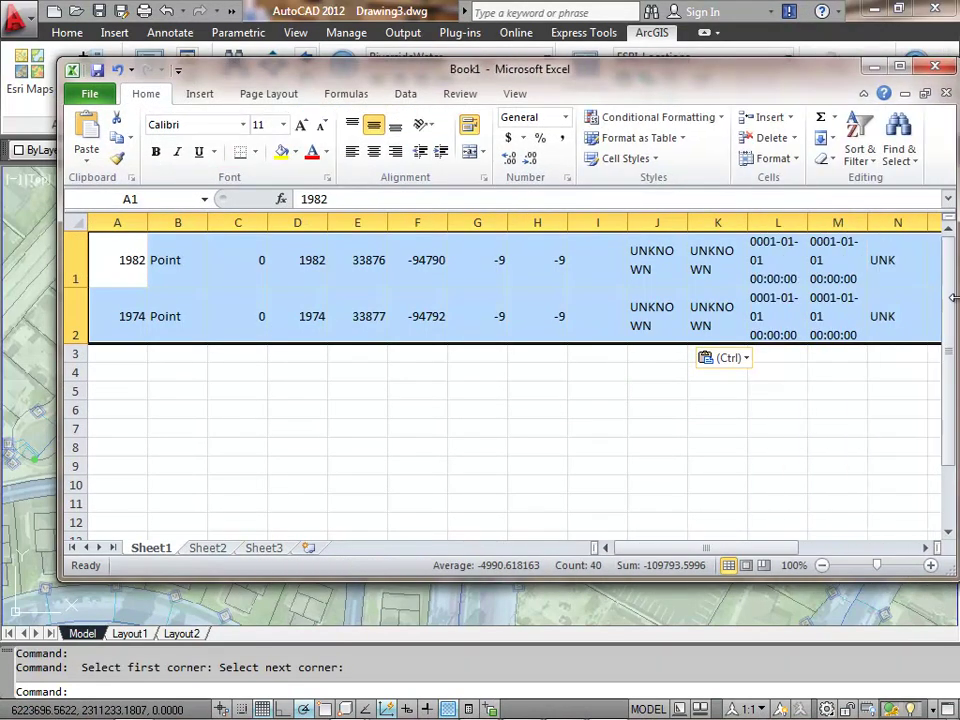
pyautogui.click(934, 66)
pyautogui.click(478, 391)
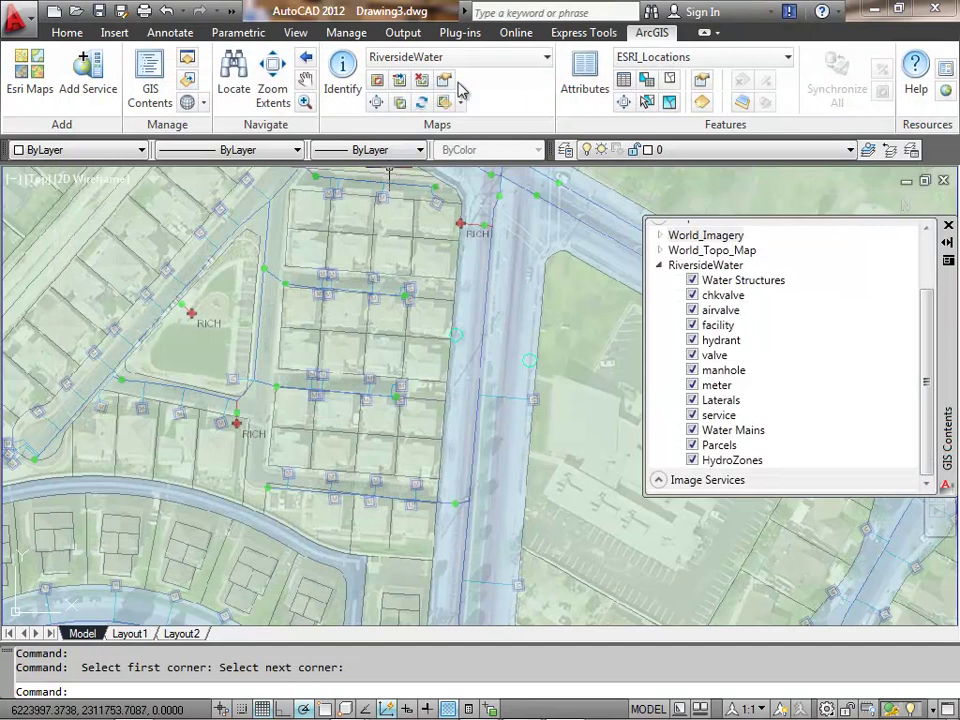
# - Zoom between the full extent and the RiversideWater street area, then collapse the RiversideWater group
pyautogui.click(377, 104)
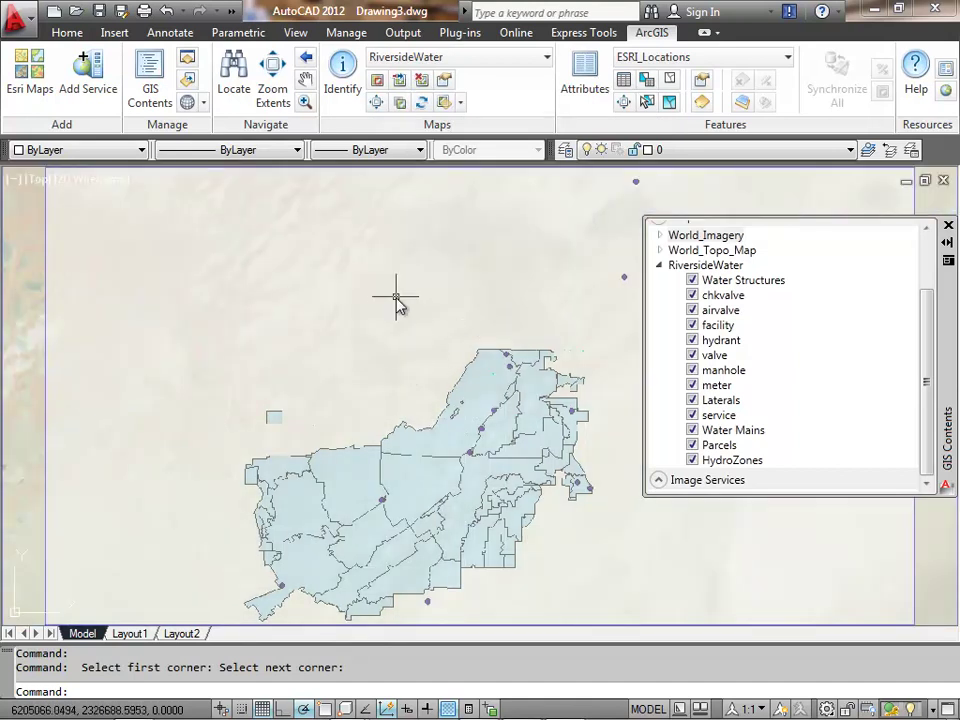
pyautogui.click(307, 60)
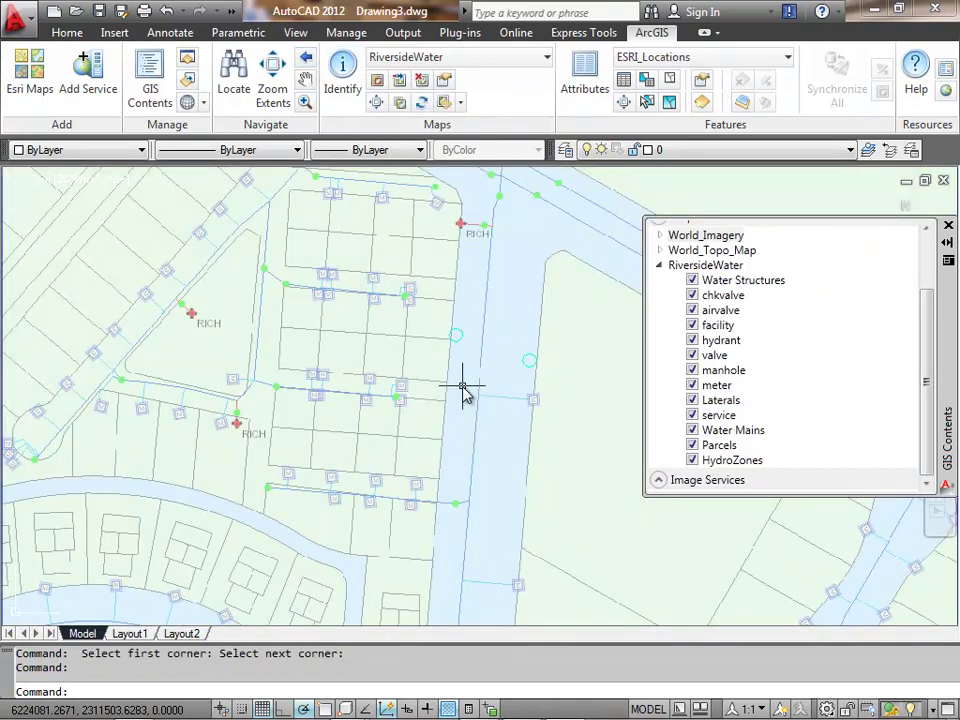
pyautogui.scroll(-3, 462, 388)
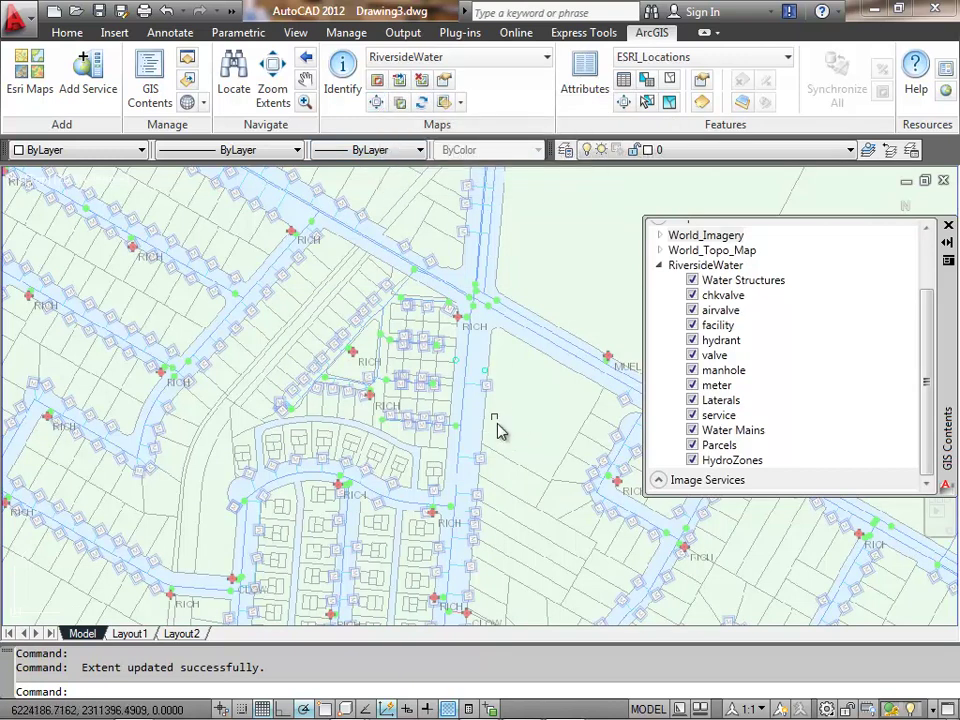
pyautogui.scroll(-10, 499, 360)
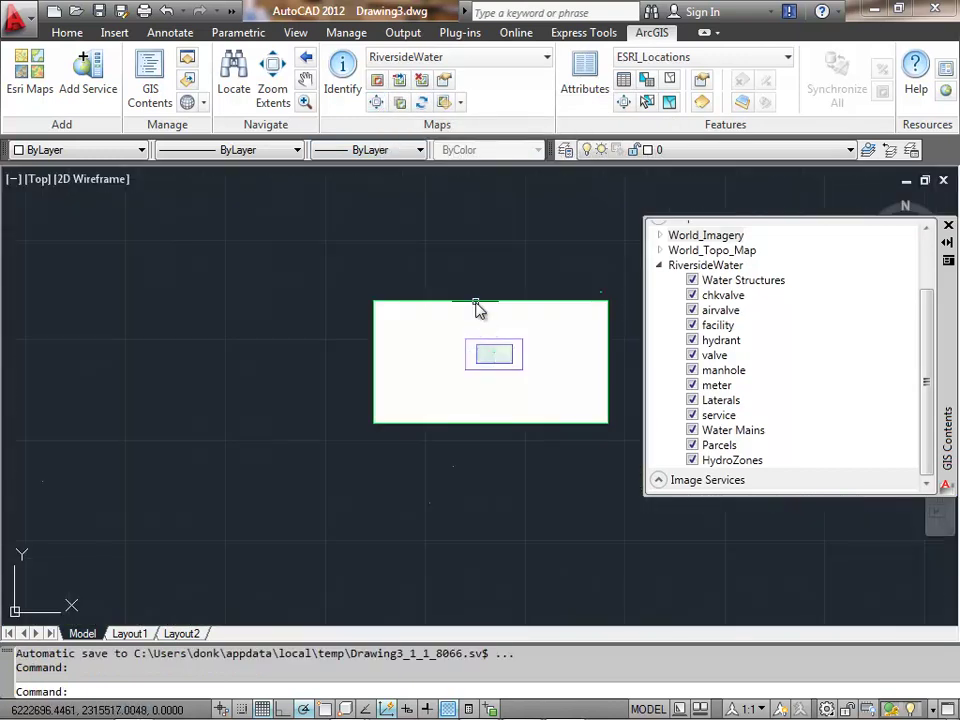
pyautogui.click(377, 104)
pyautogui.click(377, 104)
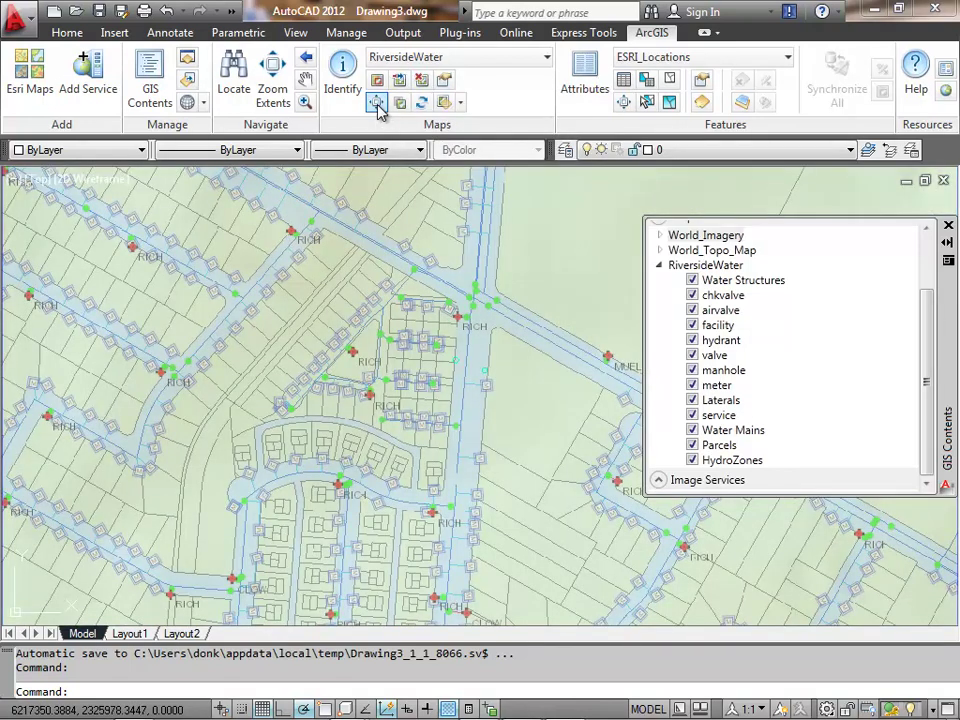
pyautogui.scroll(8, 420, 415)
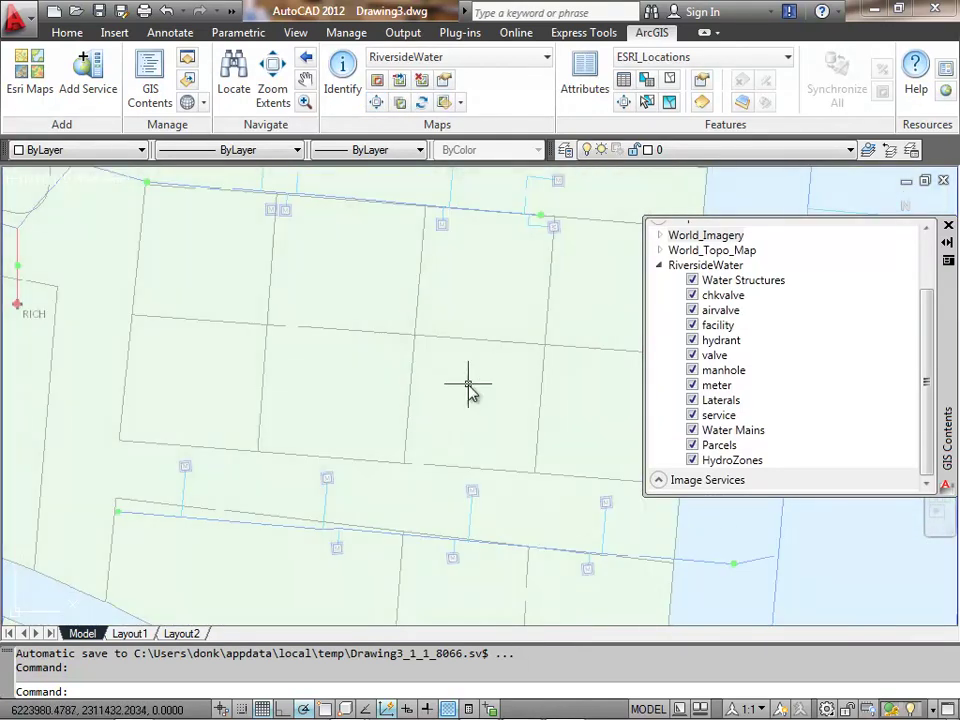
pyautogui.click(378, 106)
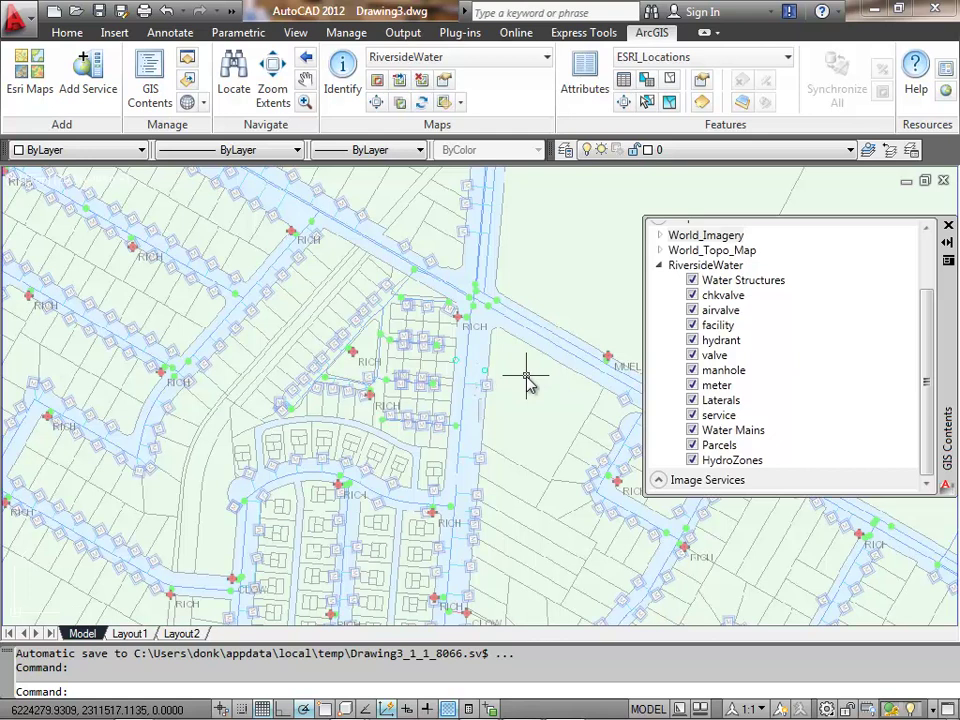
pyautogui.click(660, 267)
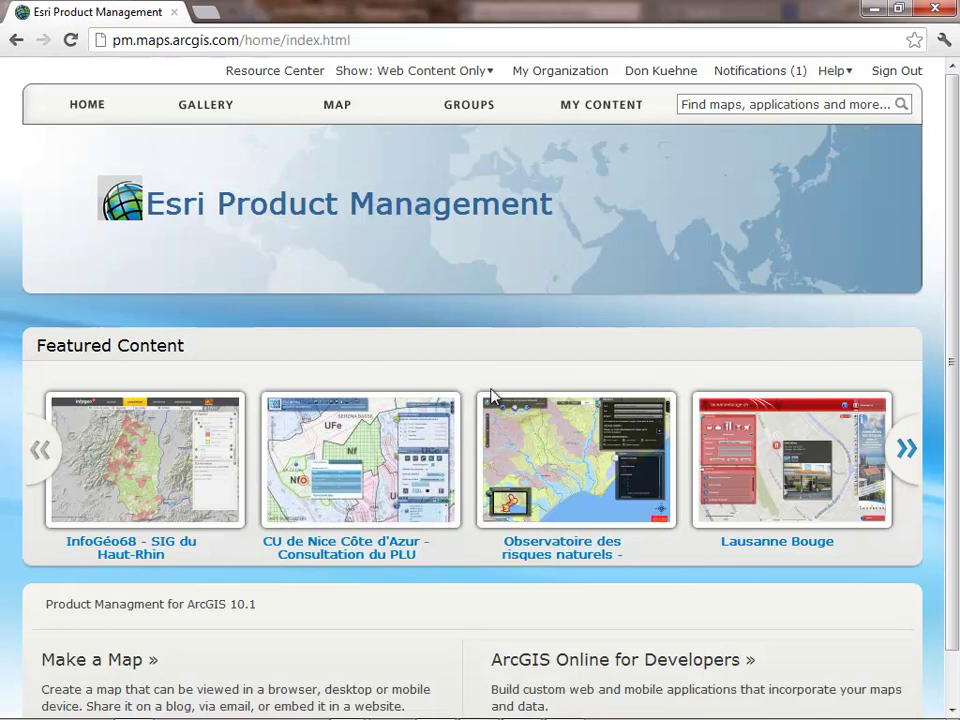
# - Search the portal for Soil and filter results to Maps > Map Services
pyautogui.click(845, 104)
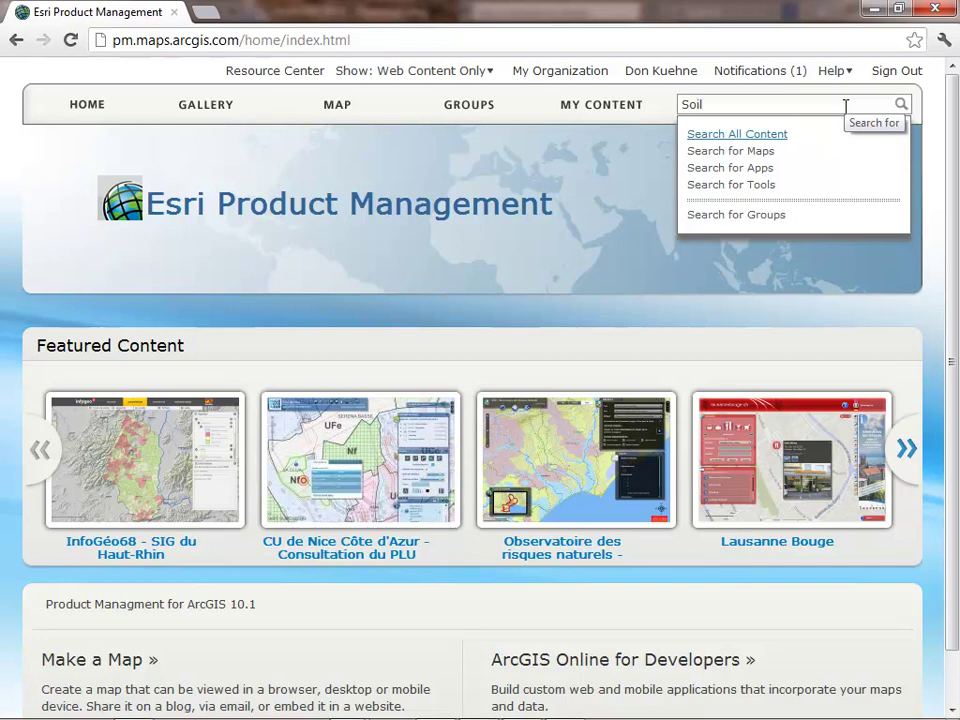
pyautogui.press('Return')
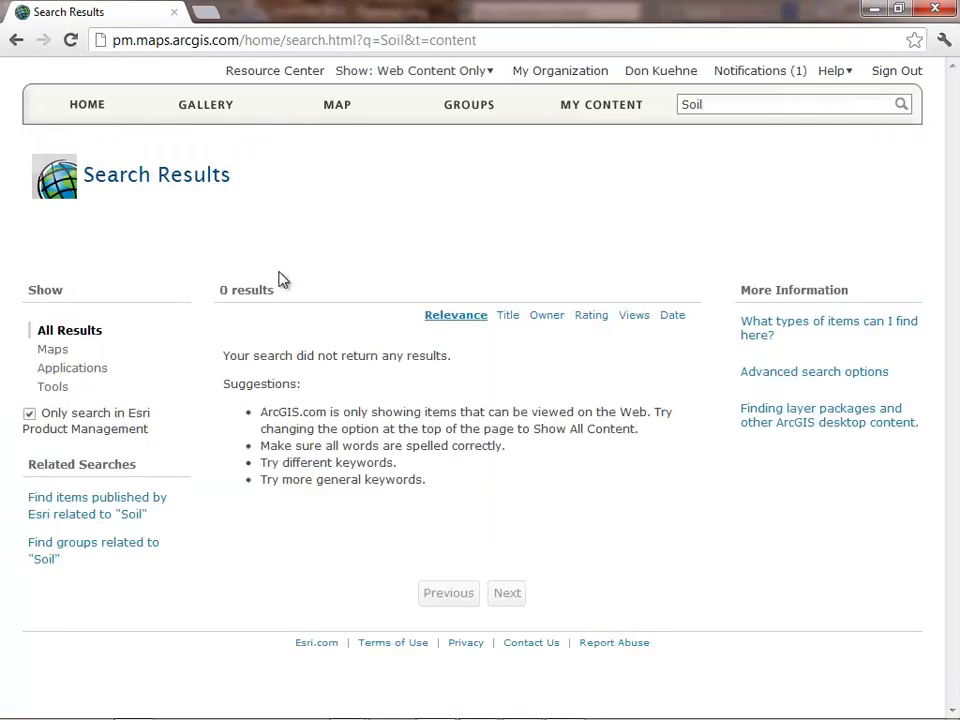
pyautogui.click(56, 350)
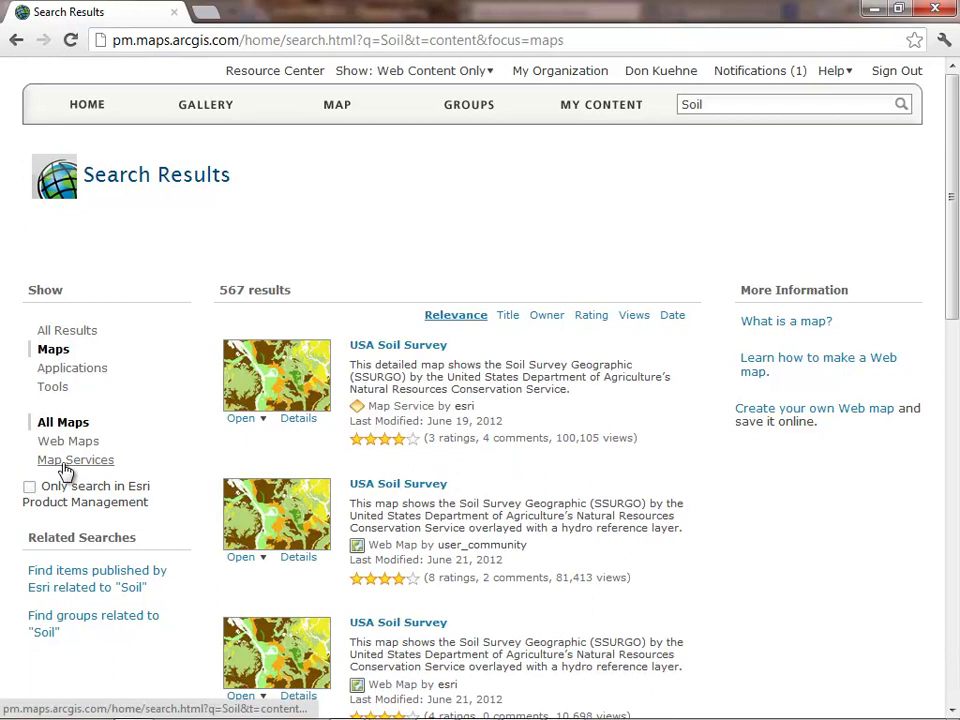
pyautogui.click(64, 462)
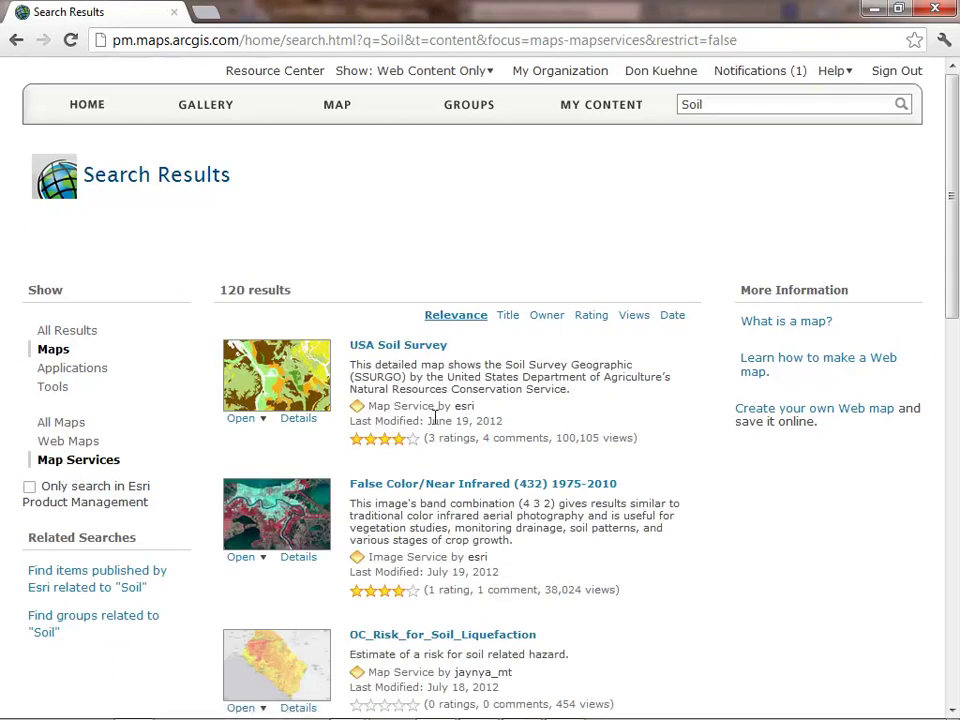
# - Open the details page of Dominant Soil Hydrologic Group (beta)
pyautogui.scroll(-2, 497, 375)
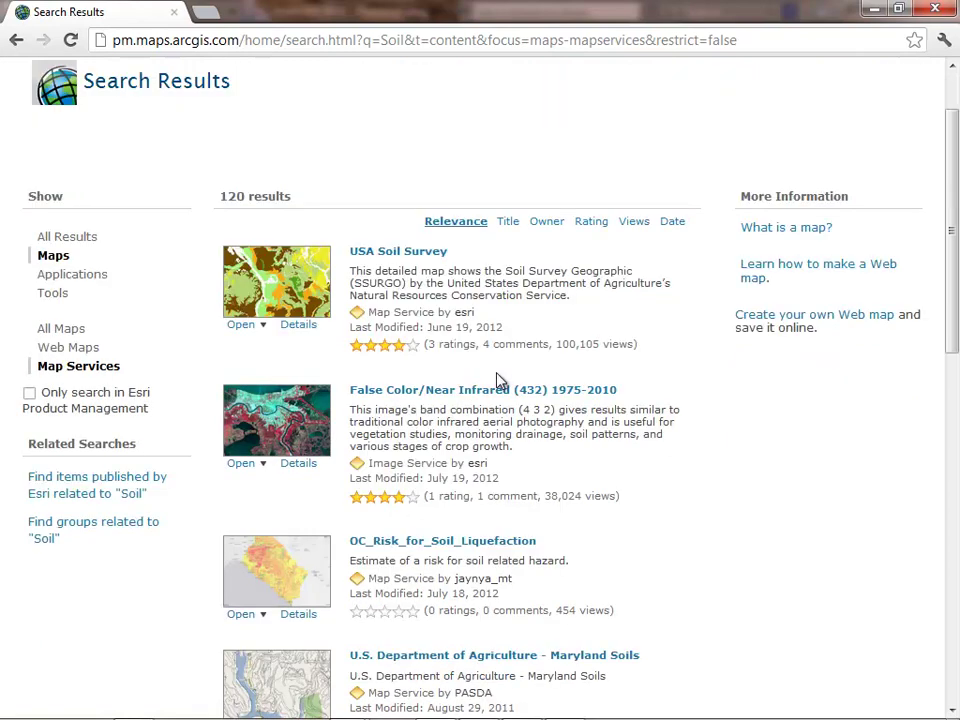
pyautogui.scroll(-4, 499, 376)
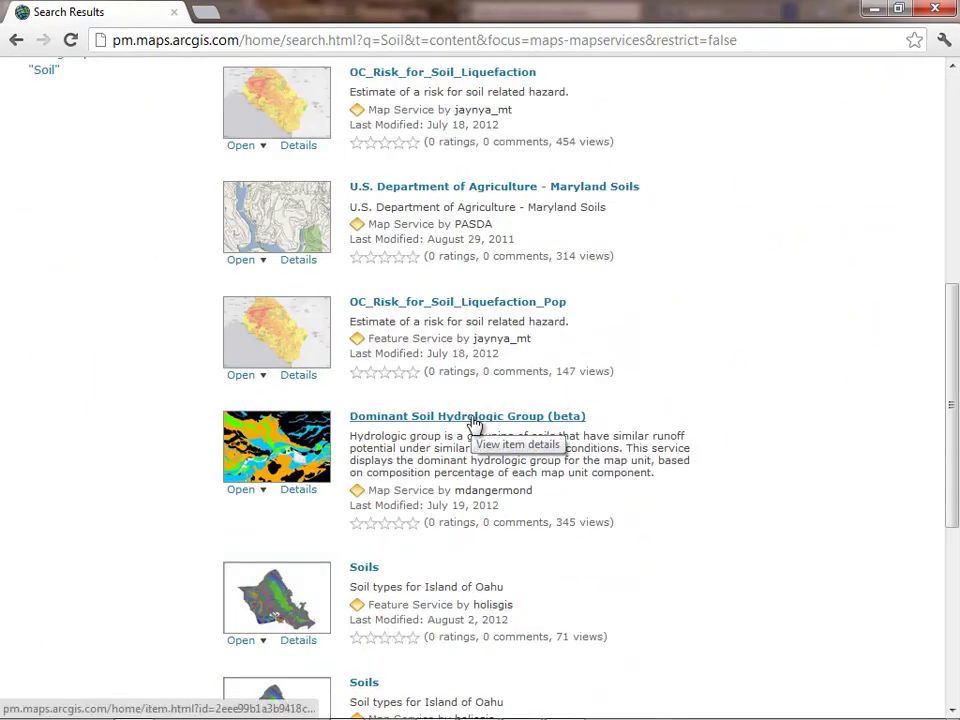
pyautogui.click(298, 492)
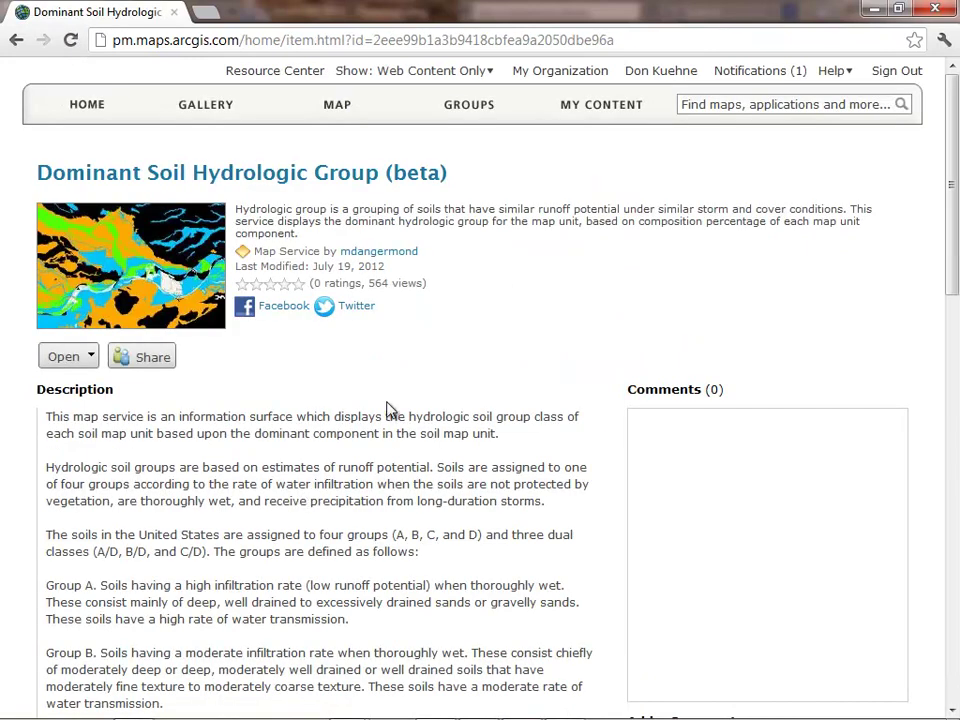
# - Select the soil MapServer URL in Map Contents up to rest/services
pyautogui.scroll(-7, 390, 410)
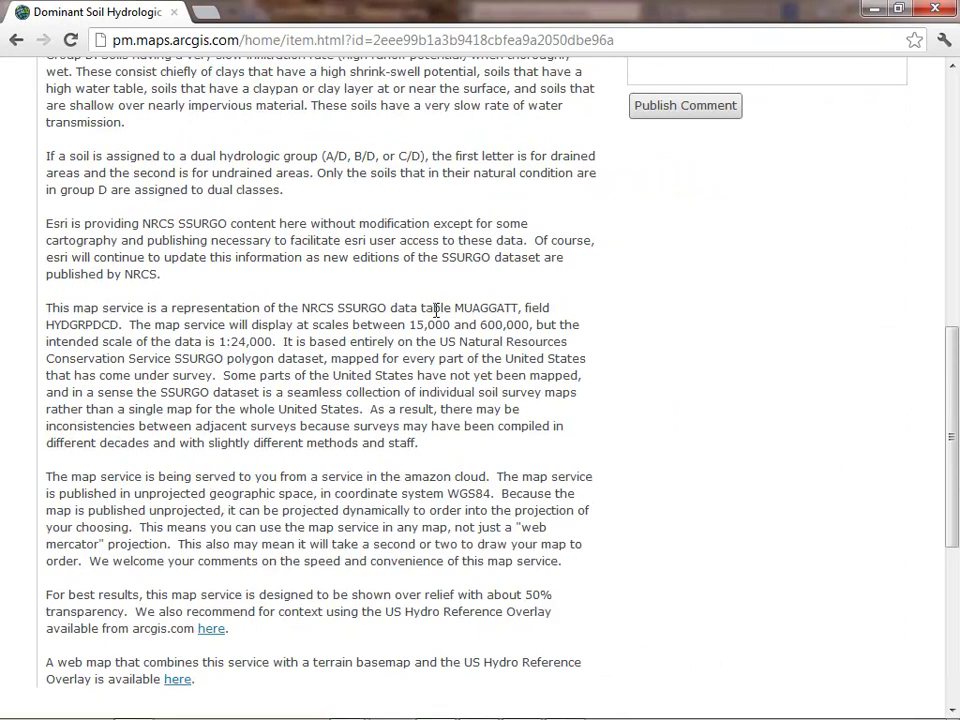
pyautogui.scroll(-5, 436, 311)
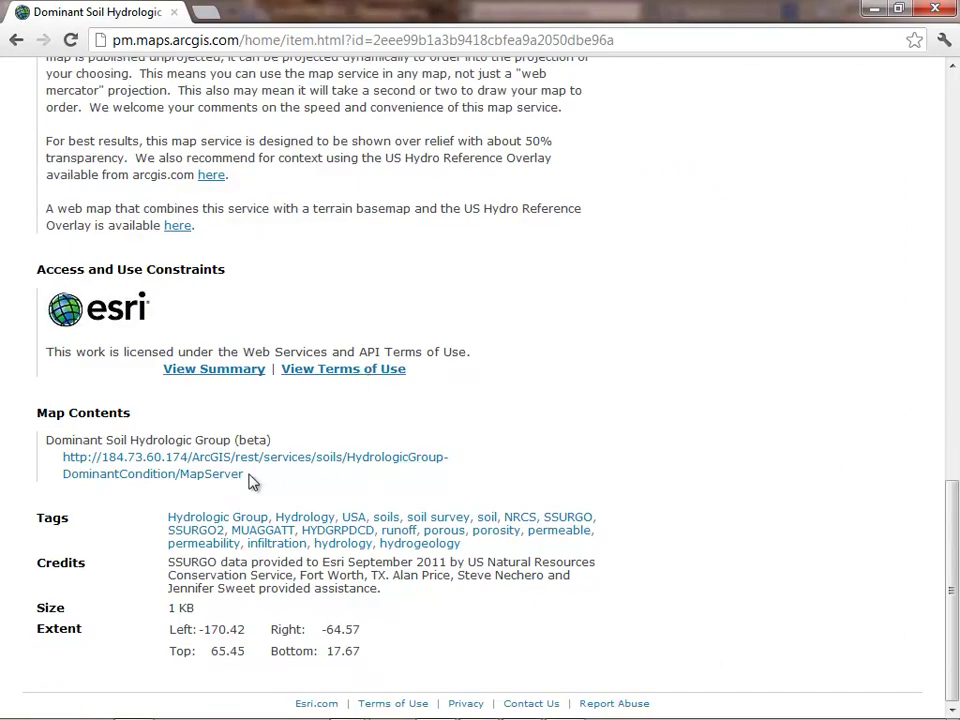
pyautogui.moveTo(64, 456); pyautogui.dragTo(314, 456)
pyautogui.hotkey('ctrl', 'c')
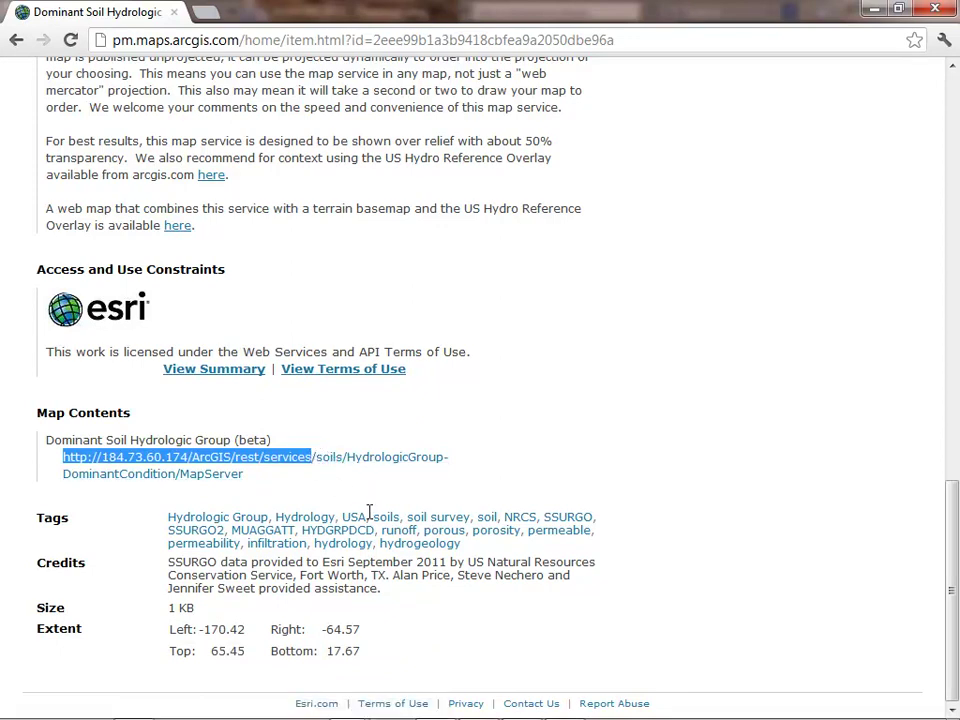
pyautogui.moveTo(150, 717)
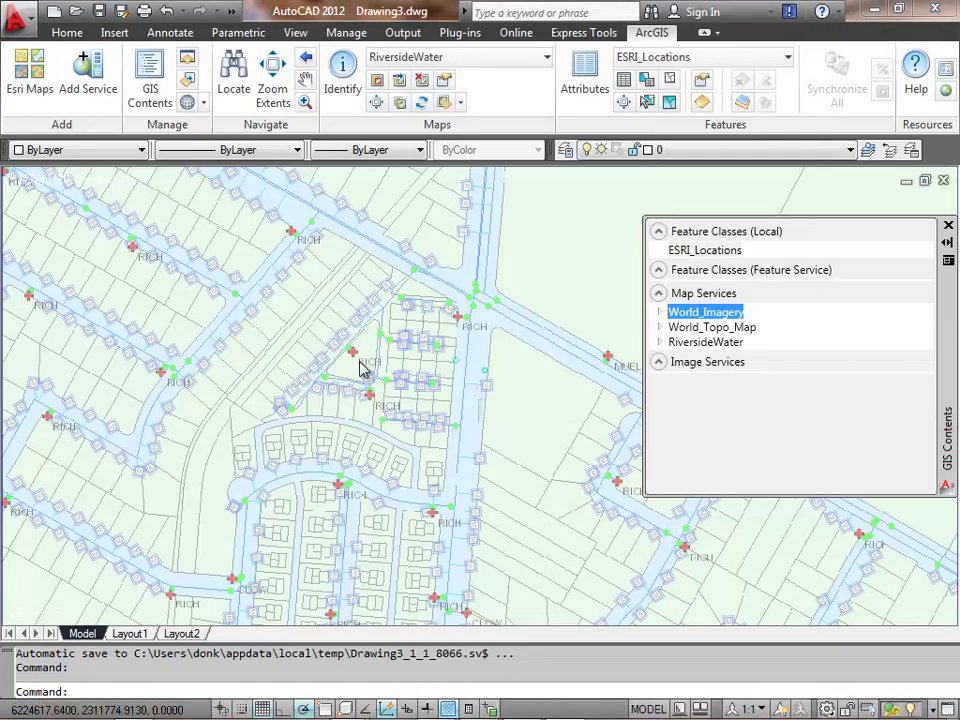
pyautogui.click(90, 80)
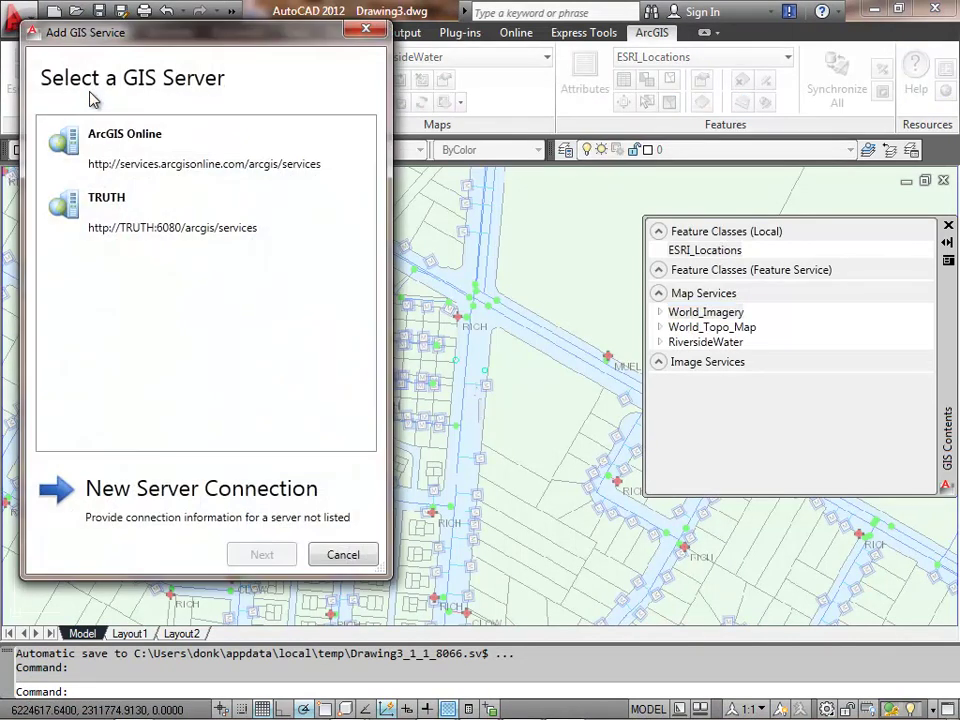
pyautogui.click(129, 503)
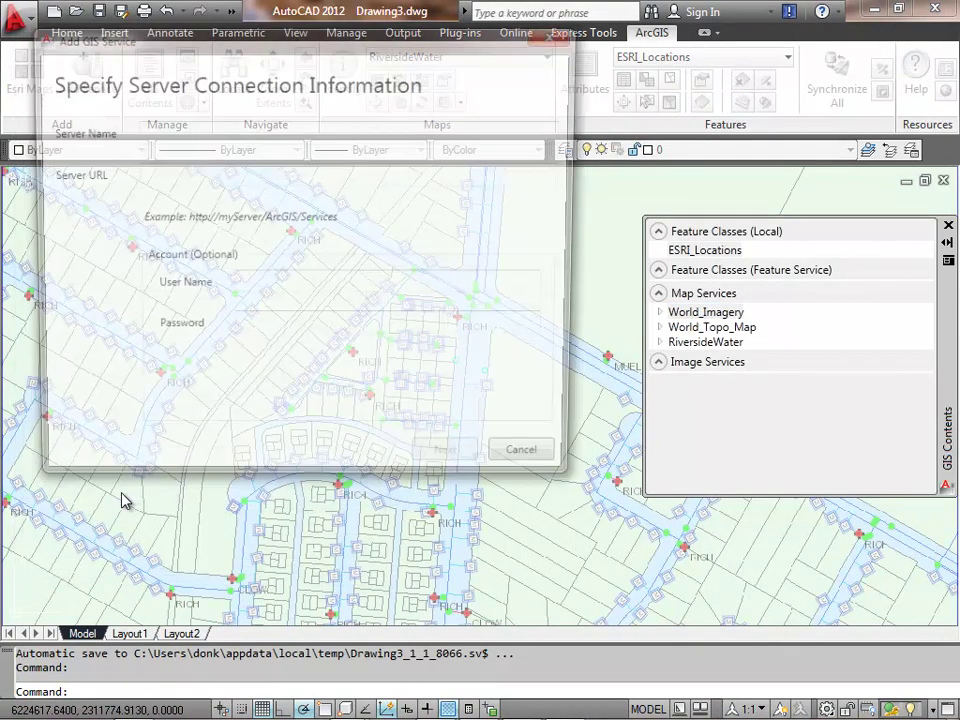
pyautogui.click(160, 175)
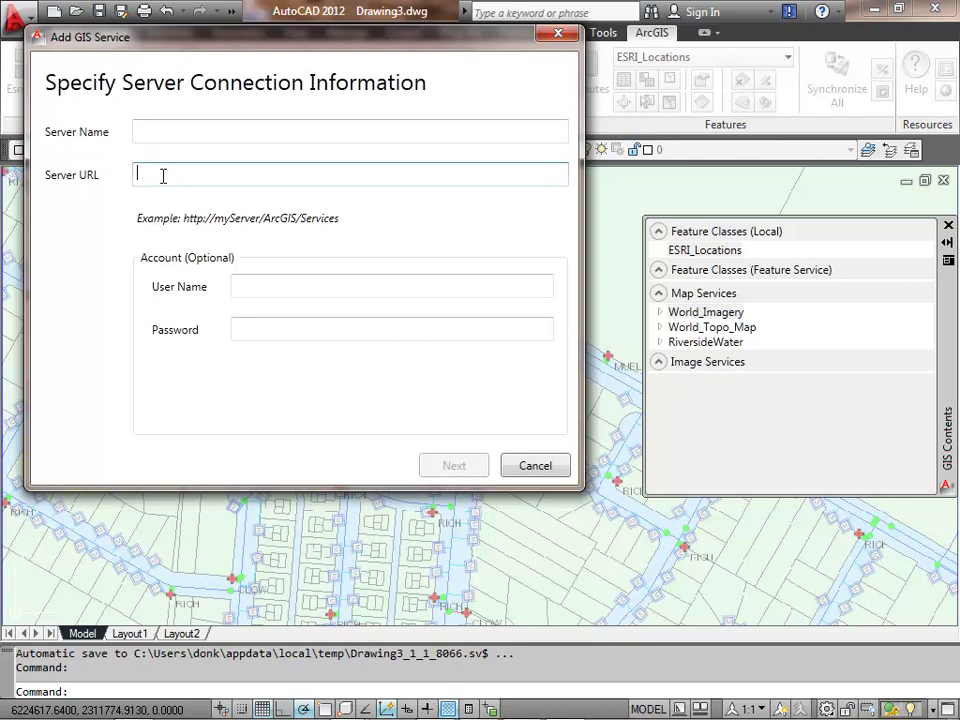
pyautogui.hotkey('ctrl', 'v')
# - Name the connection Soils and list its basins, rice and soils folders
pyautogui.click(157, 127)
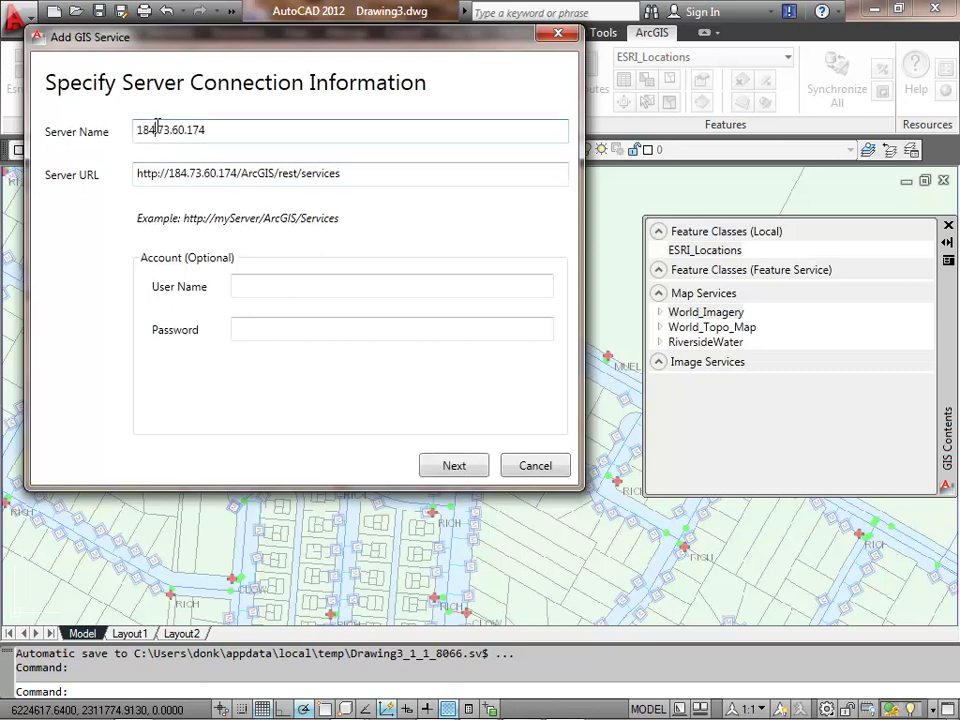
pyautogui.moveTo(234, 137); pyautogui.dragTo(133, 133)
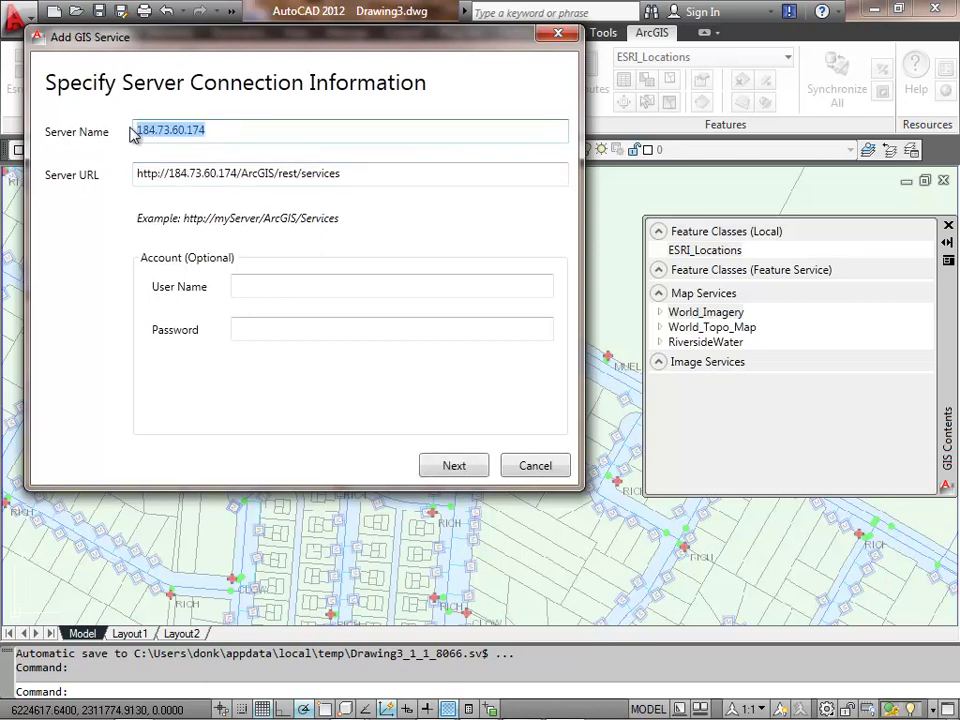
pyautogui.write('Soils')
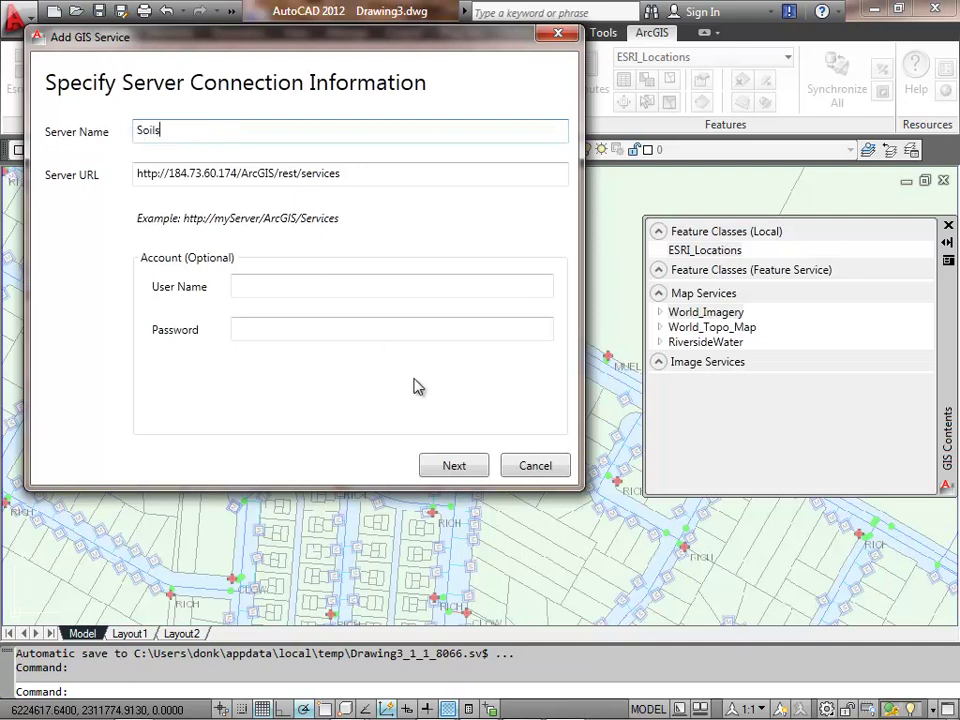
pyautogui.click(454, 465)
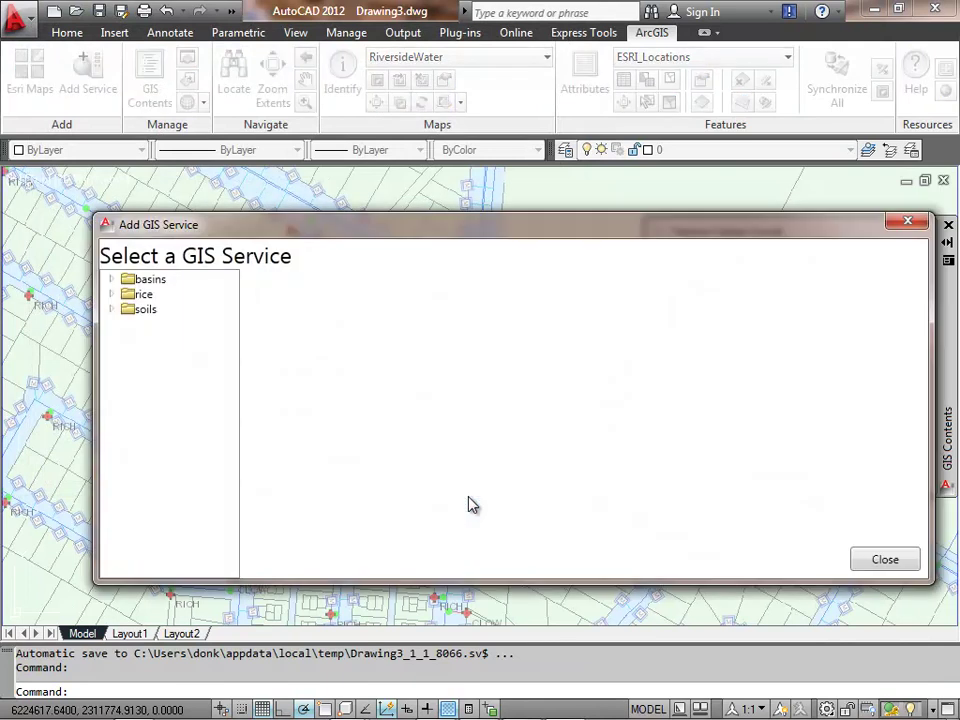
# - In the soils folder, select the ConstructionMaterials-SandSource-DominantCondition service and review its information and capabilities
pyautogui.click(113, 310)
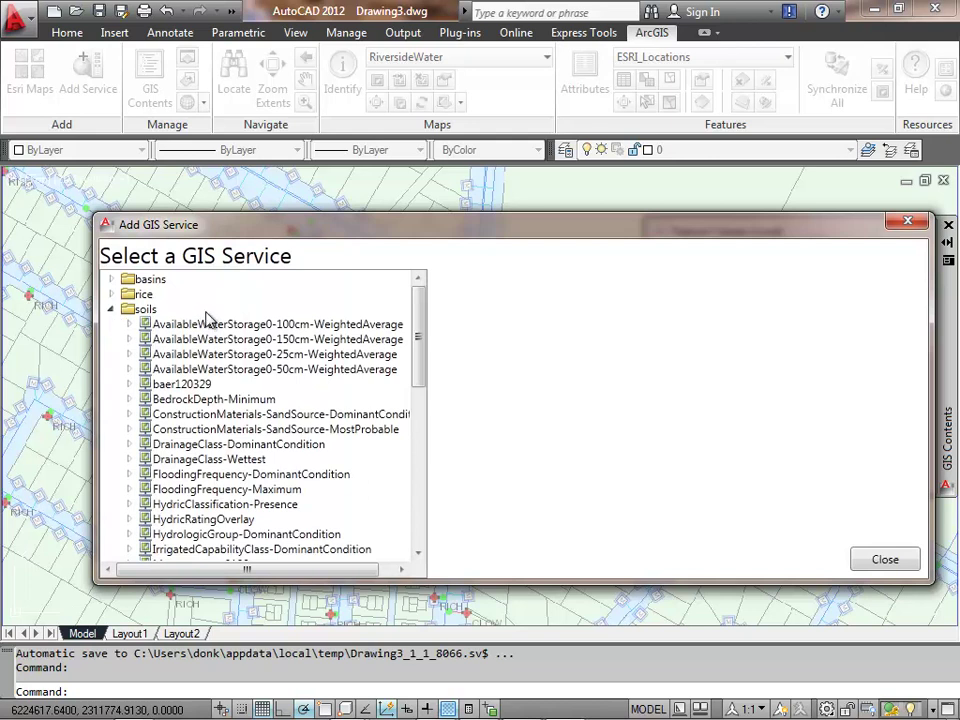
pyautogui.click(380, 414)
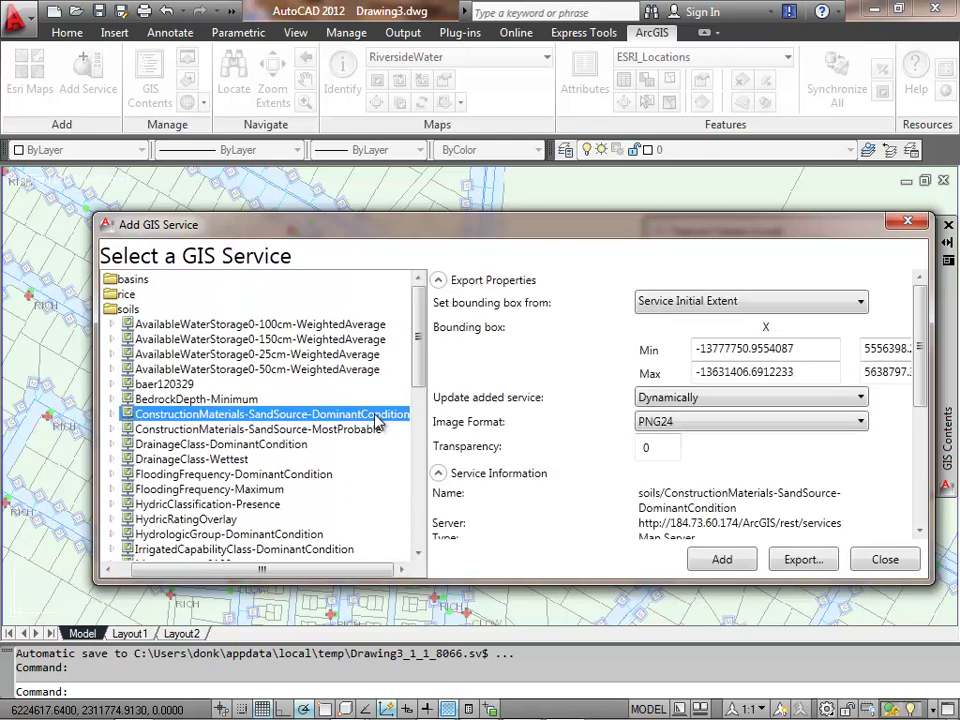
pyautogui.scroll(-3, 900, 345)
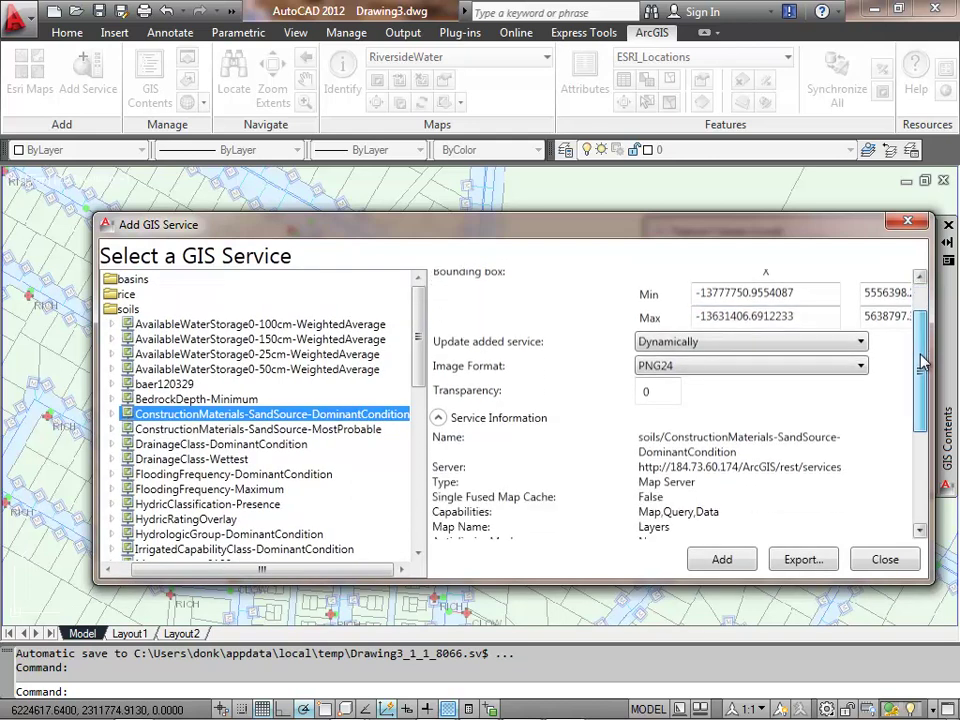
pyautogui.click(680, 456)
pyautogui.click(678, 482)
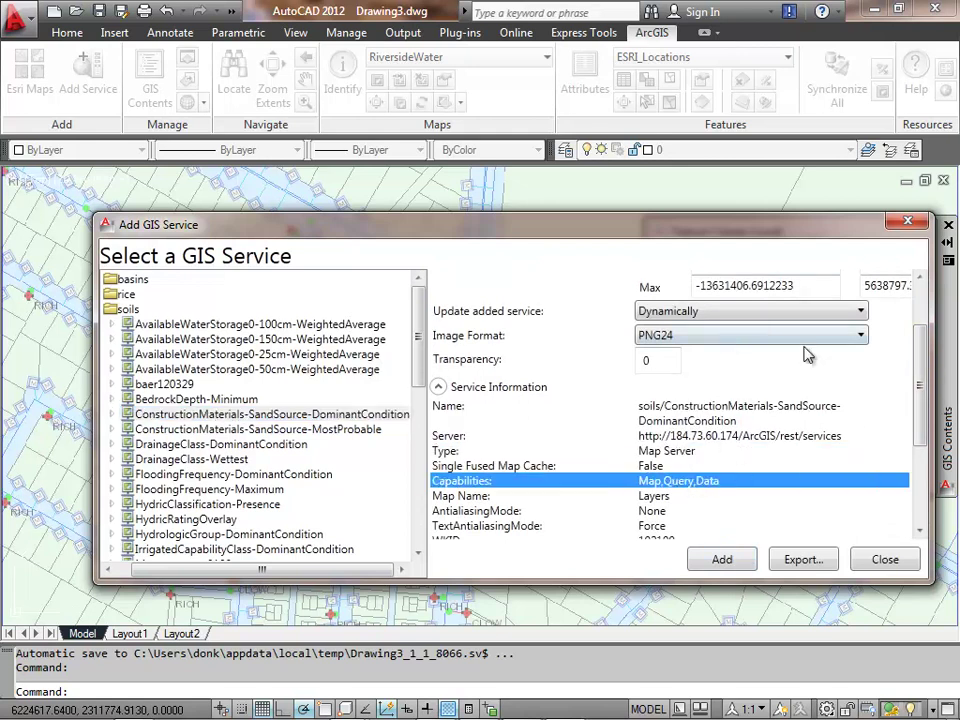
pyautogui.scroll(3, 921, 392)
# - Bound the service to the Current View and add it to the drawing
pyautogui.click(820, 302)
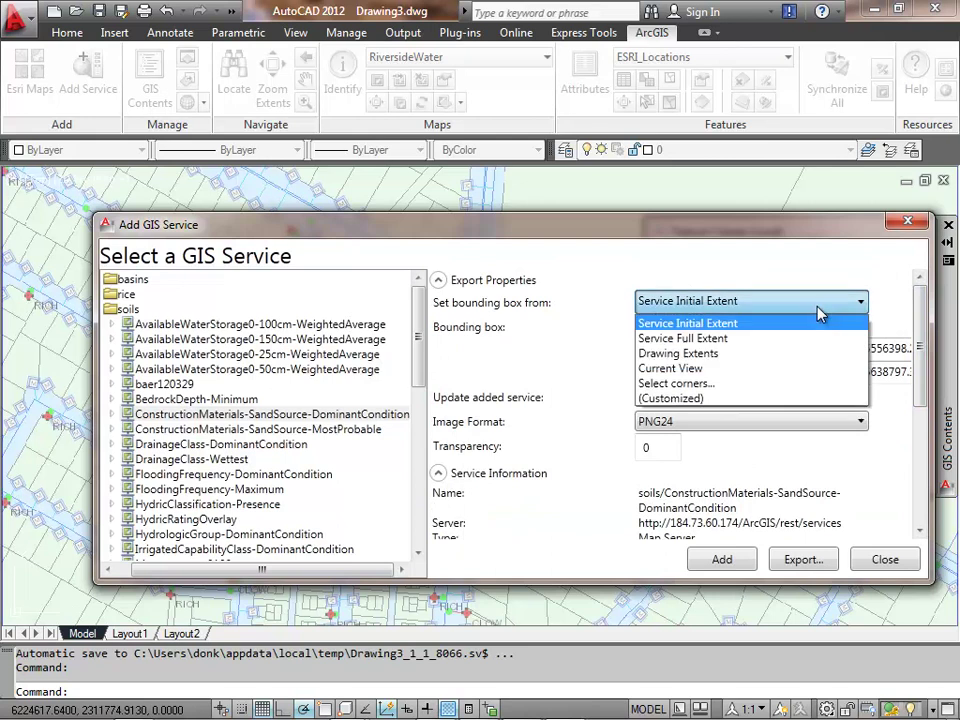
pyautogui.click(690, 368)
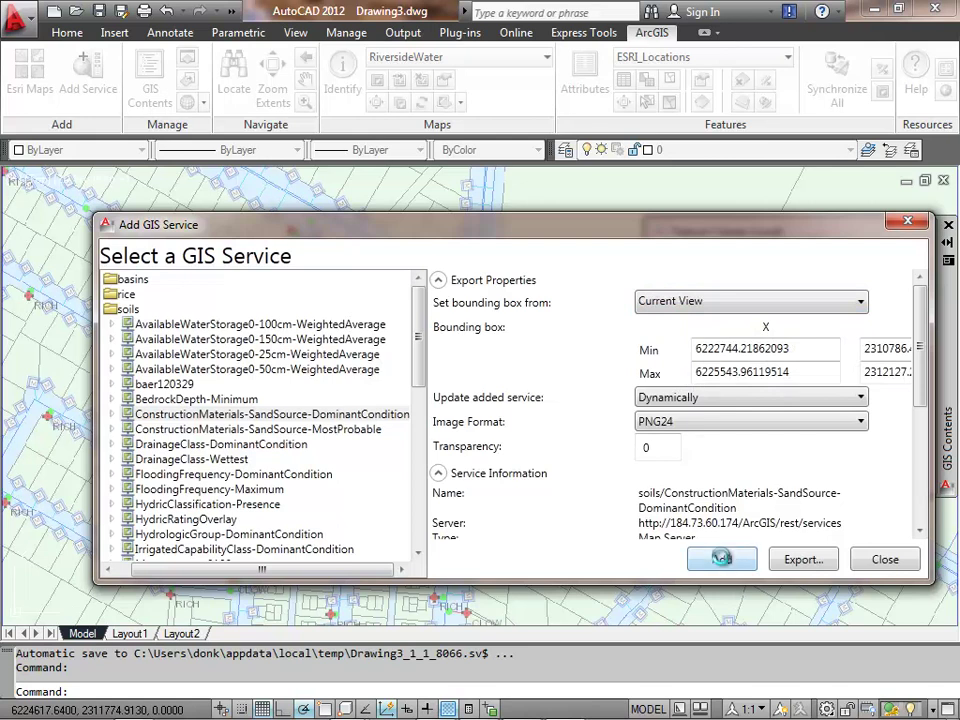
pyautogui.click(722, 559)
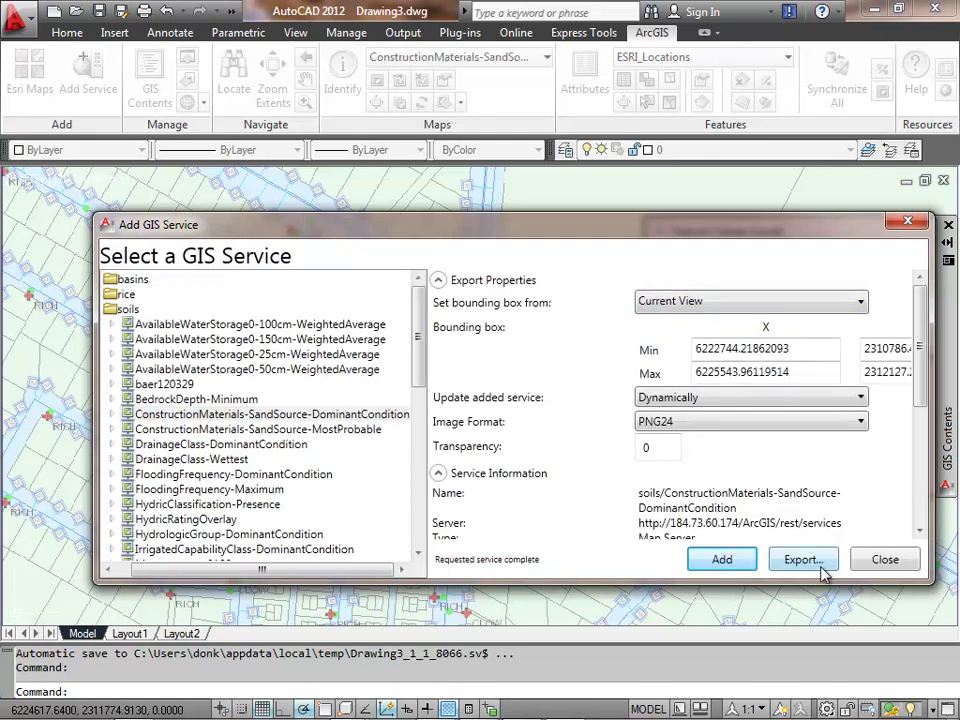
pyautogui.click(882, 559)
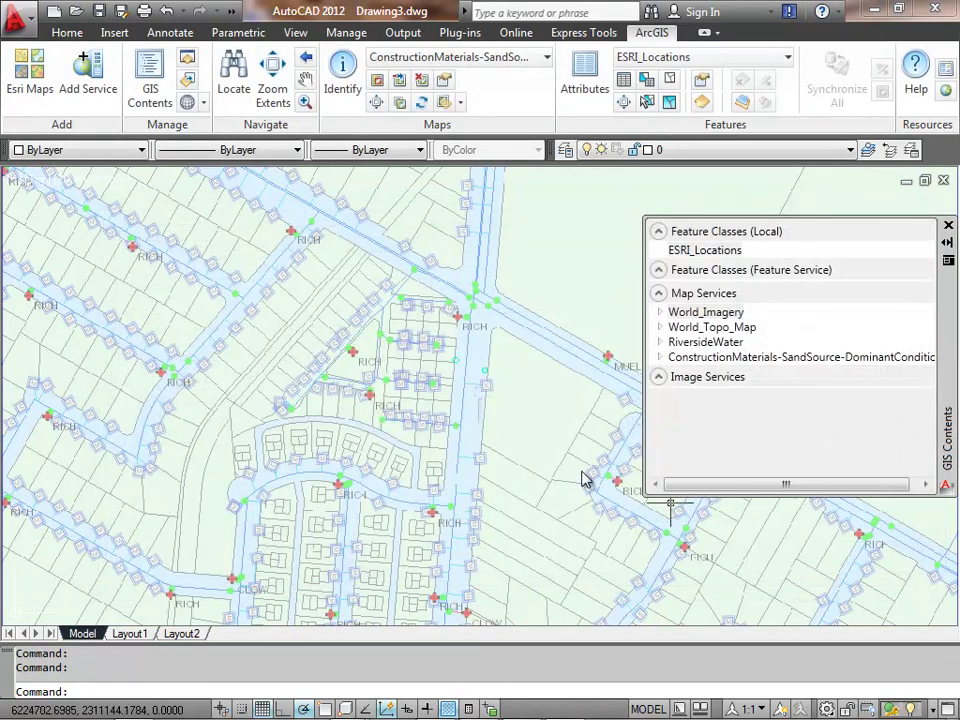
# - Send the RiversideWater map service behind all other maps
pyautogui.click(713, 358)
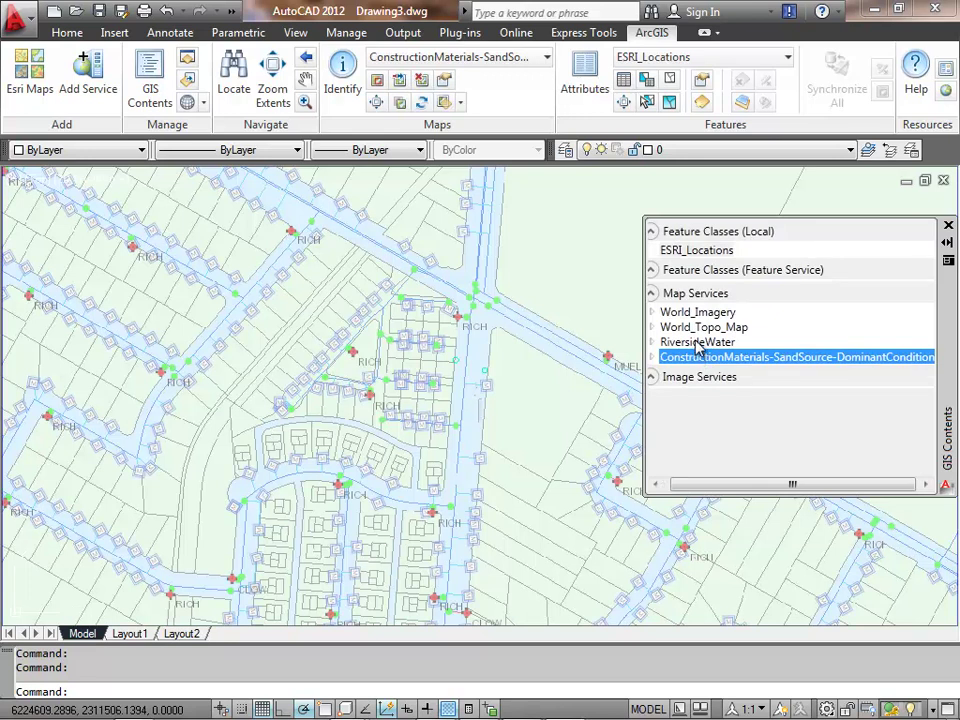
pyautogui.click(699, 342)
pyautogui.rightClick(700, 344)
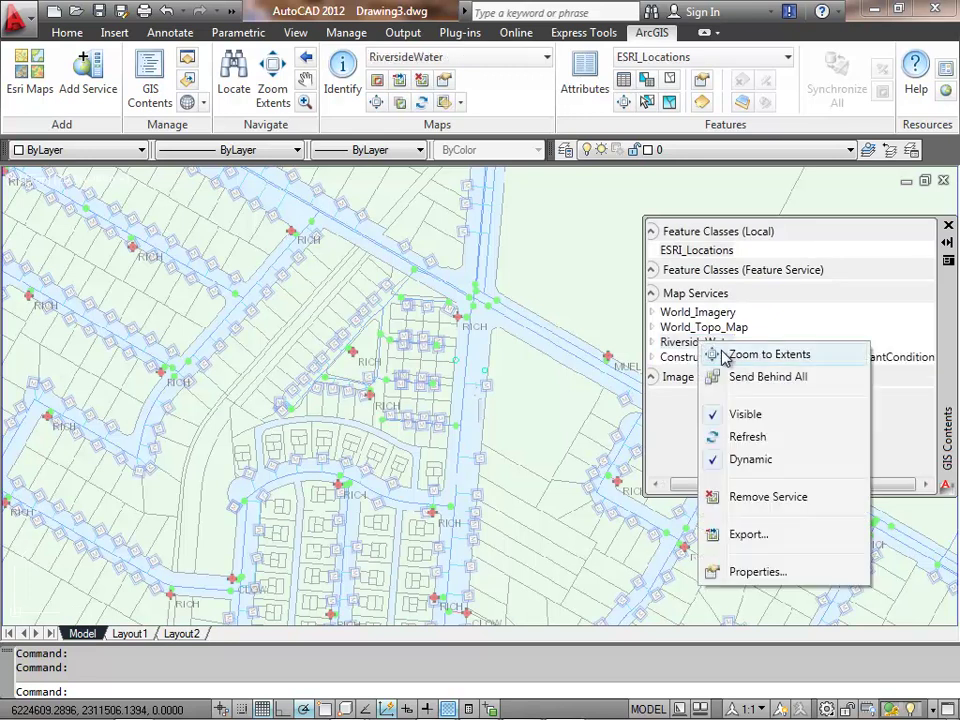
pyautogui.click(752, 378)
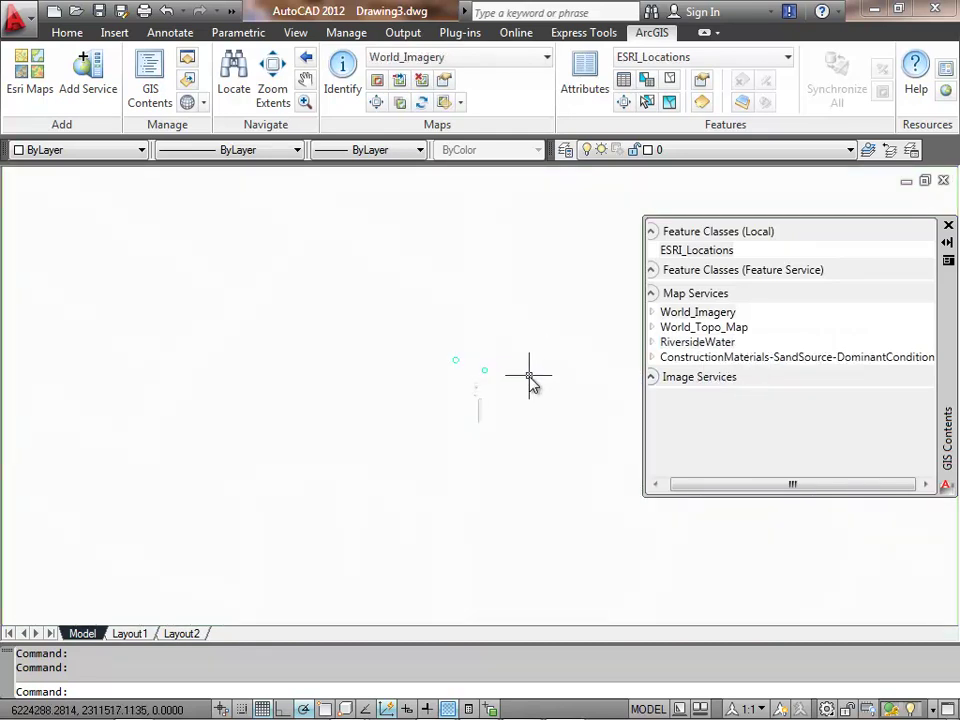
# - Make ConstructionMaterials the active map and set its transparency to 50%
pyautogui.click(549, 61)
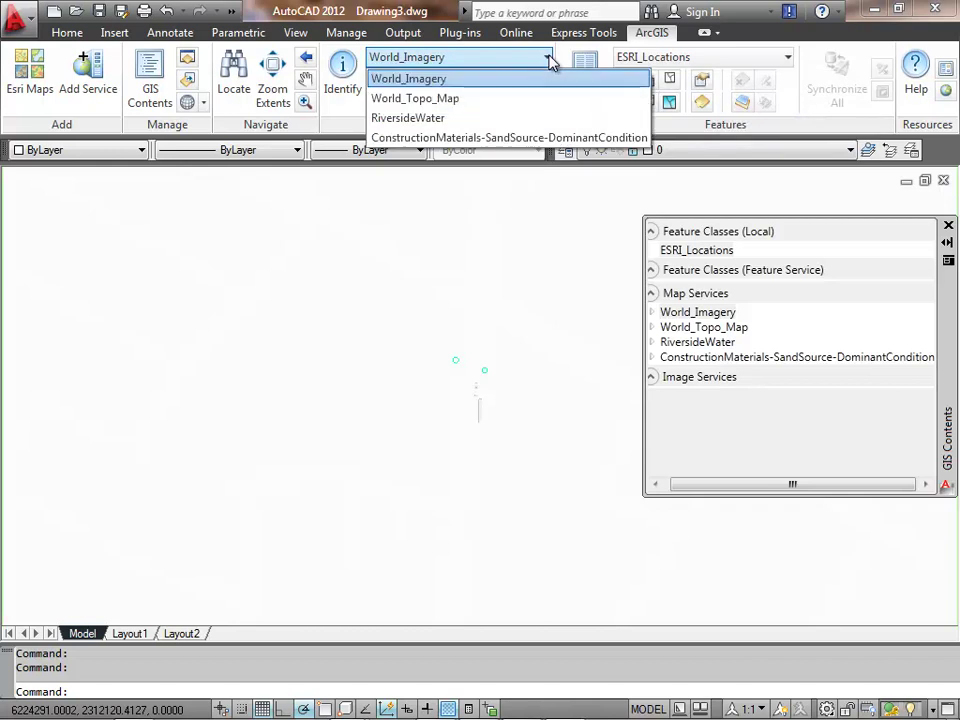
pyautogui.click(486, 140)
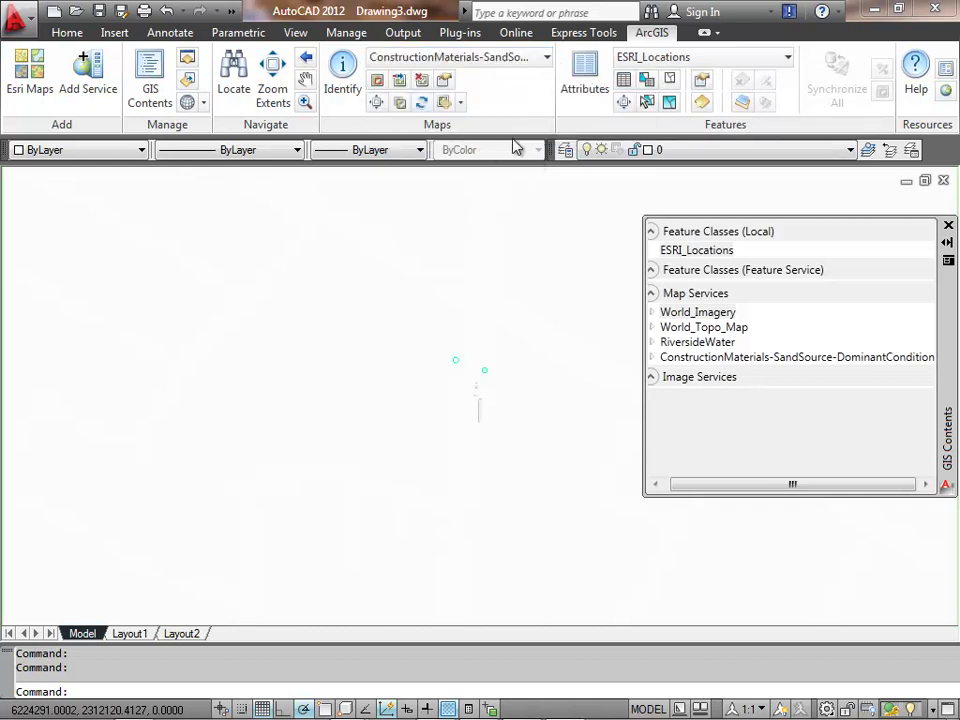
pyautogui.click(461, 103)
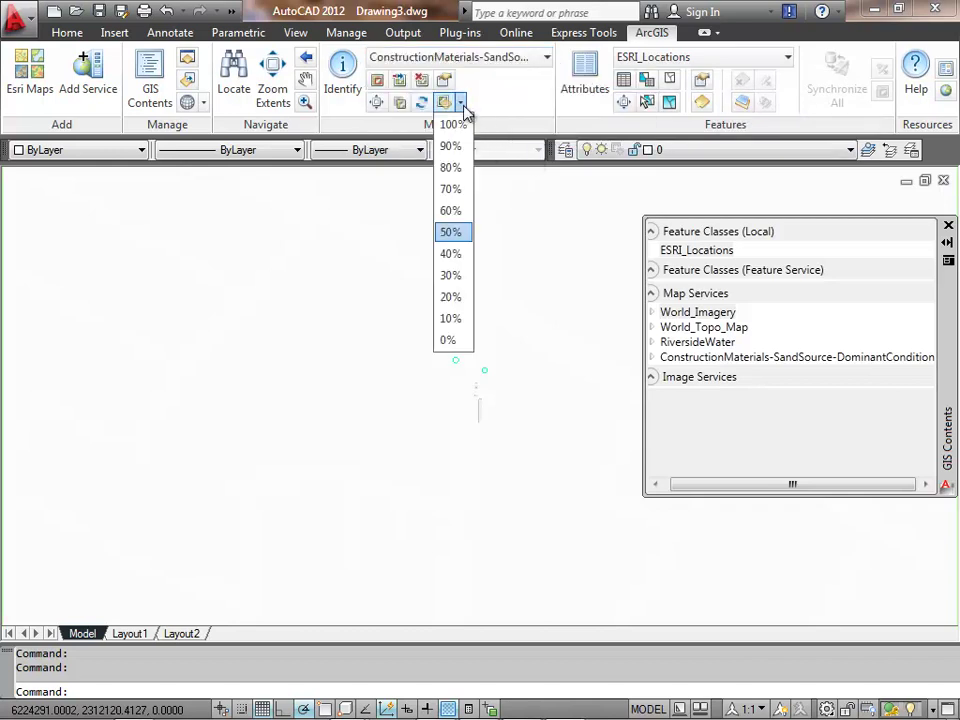
pyautogui.click(450, 232)
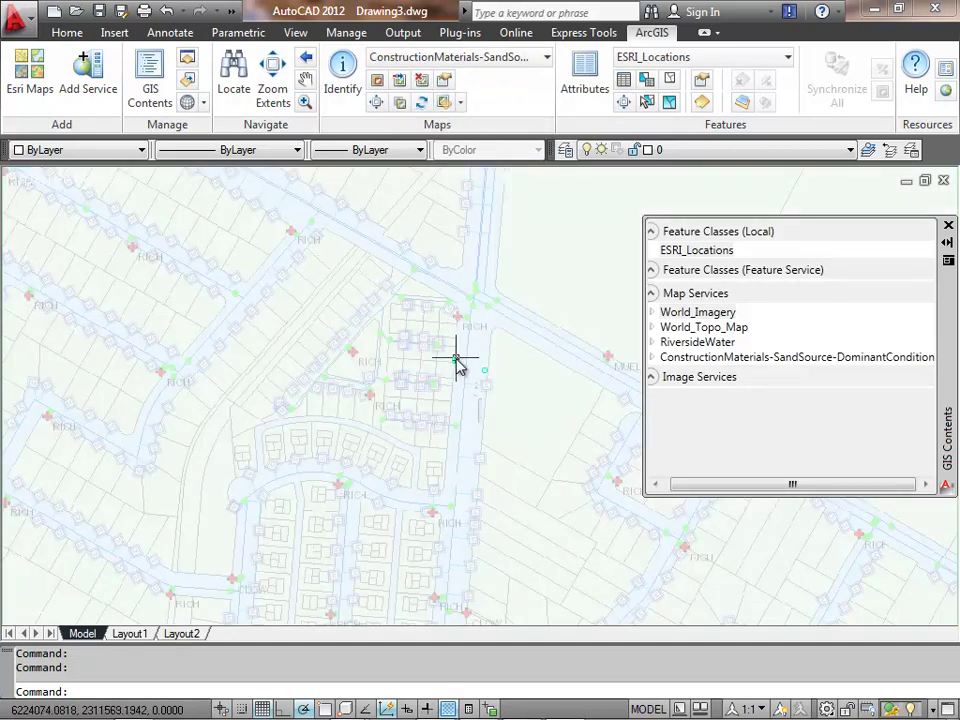
# - Turn off visibility of the World_Imagery basemap in GIS Contents
pyautogui.click(686, 329)
pyautogui.rightClick(686, 329)
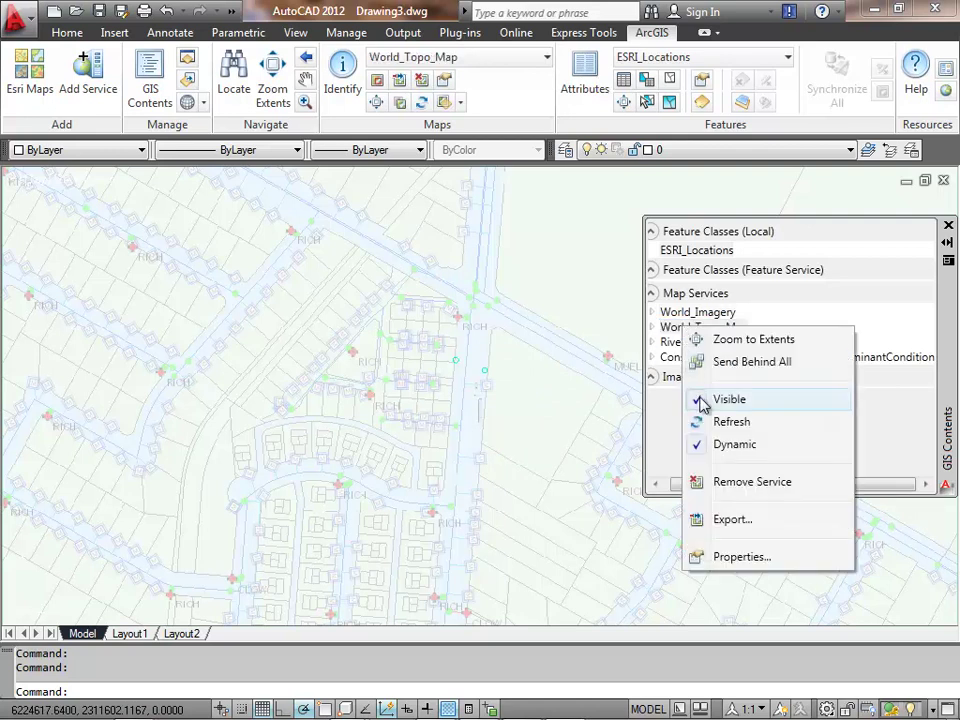
pyautogui.click(664, 318)
pyautogui.click(680, 312)
pyautogui.rightClick(681, 314)
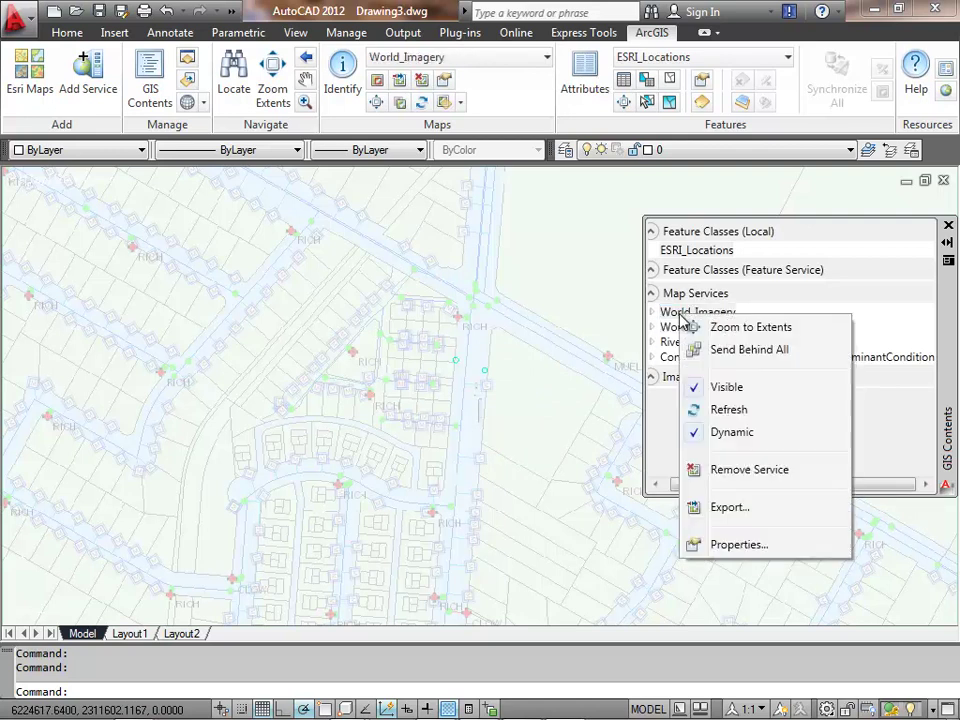
pyautogui.click(700, 388)
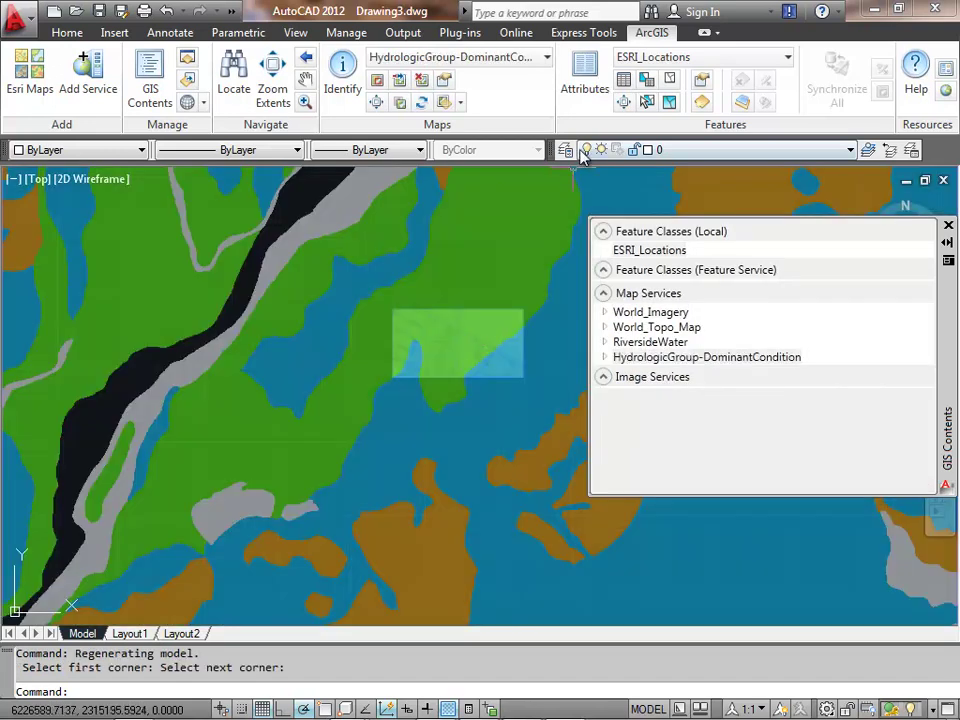
# - Export the active soils map as HydrologicGroup-DominantCondition.PNG and pan to view the image
pyautogui.click(400, 83)
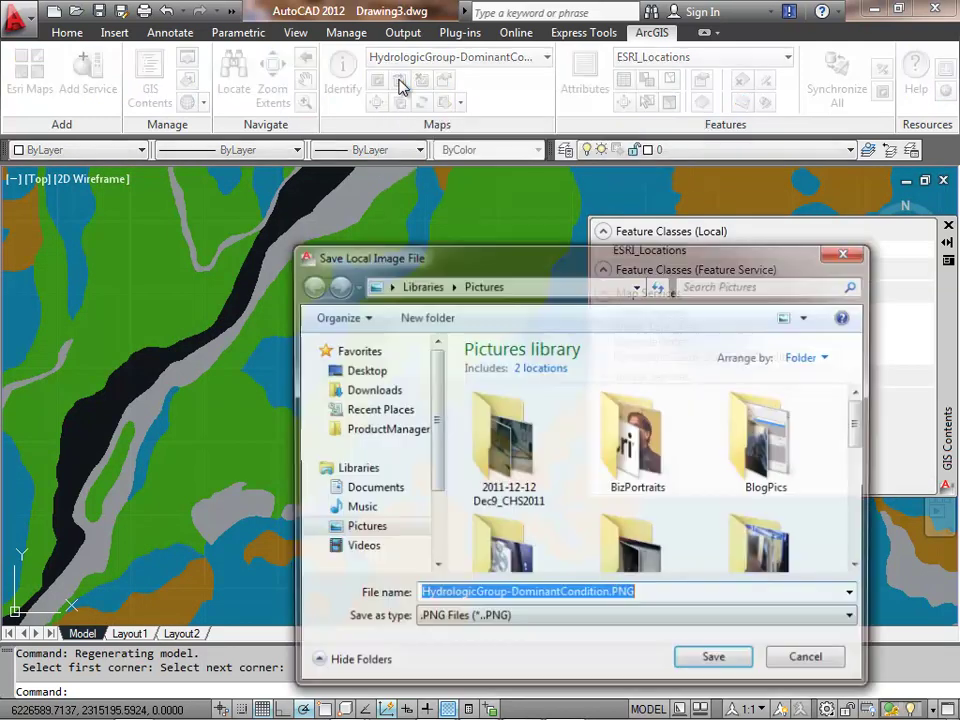
pyautogui.press('Return')
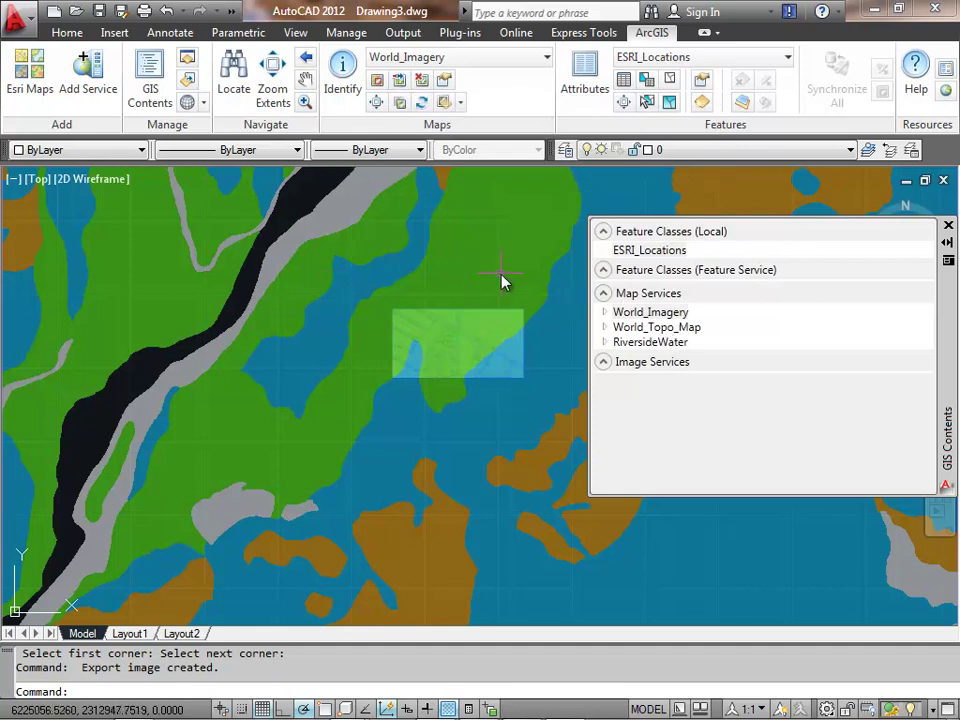
pyautogui.scroll(-3, 501, 281)
pyautogui.moveTo(501, 281); pyautogui.dragTo(459, 318, button='middle')
pyautogui.scroll(3, 355, 323)
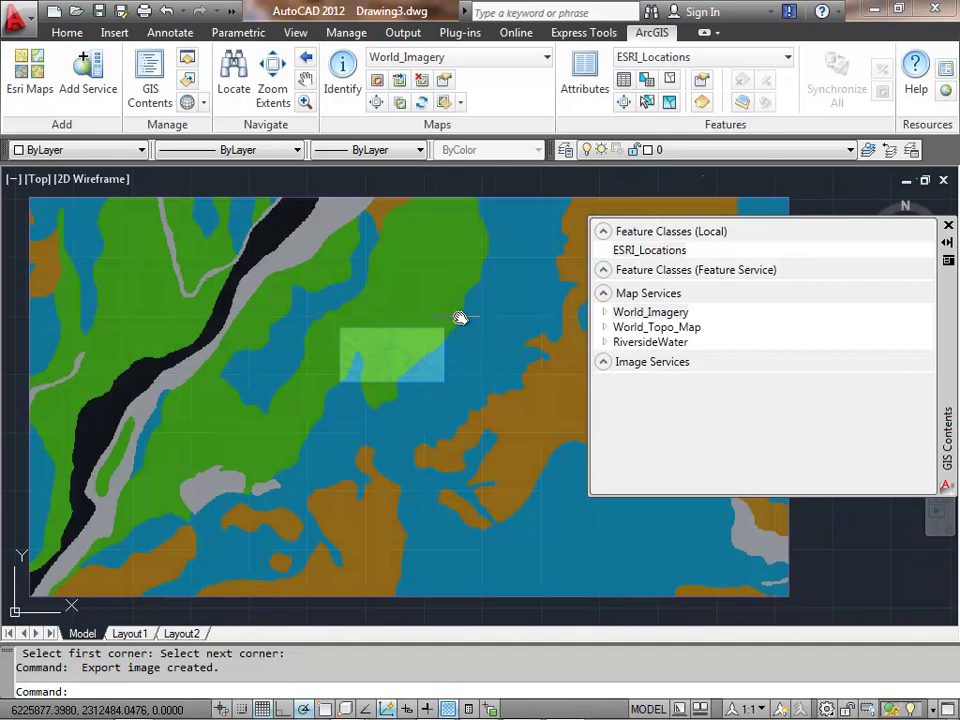